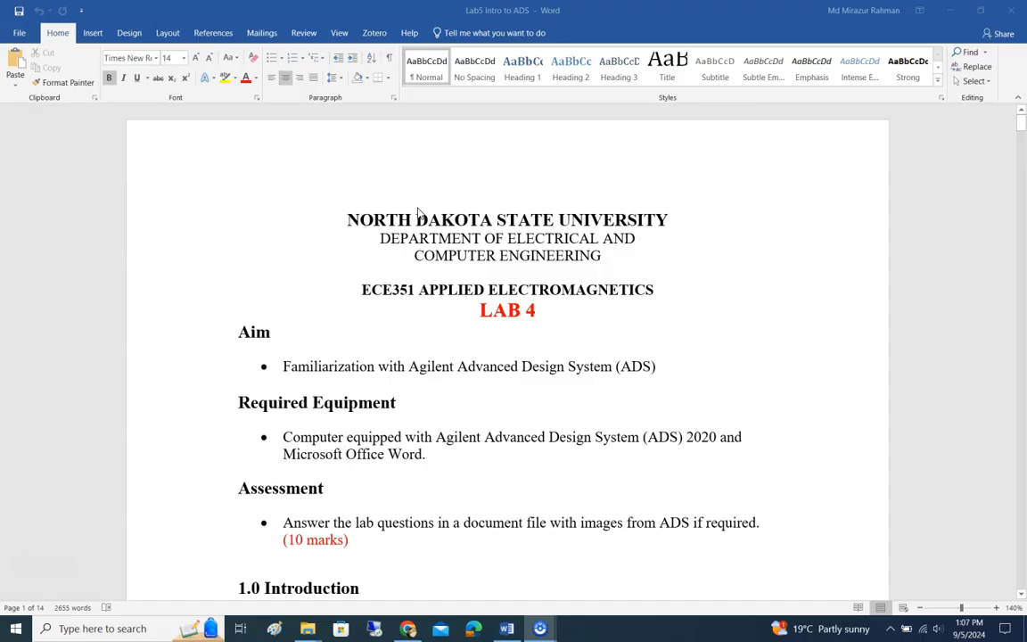
Step: Launch Advanced Design System 2020 Update 1 with the first listed product license and dismiss the Get Started window
{"action": "left_click", "coordinate": [435, 198]}
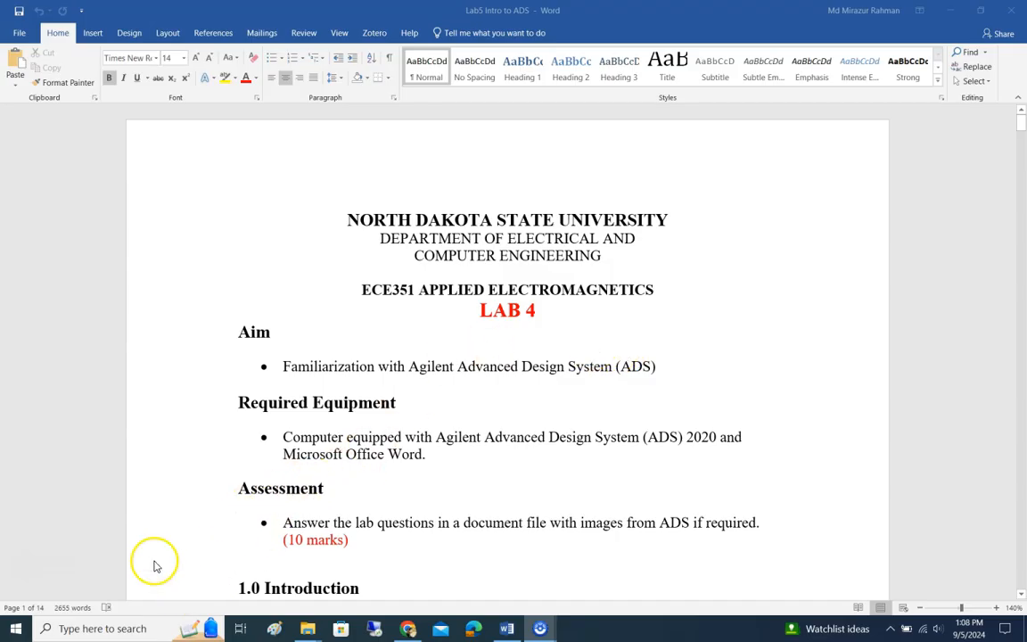
{"action": "left_click", "coordinate": [119, 628]}
{"action": "type", "text": "ADS"}
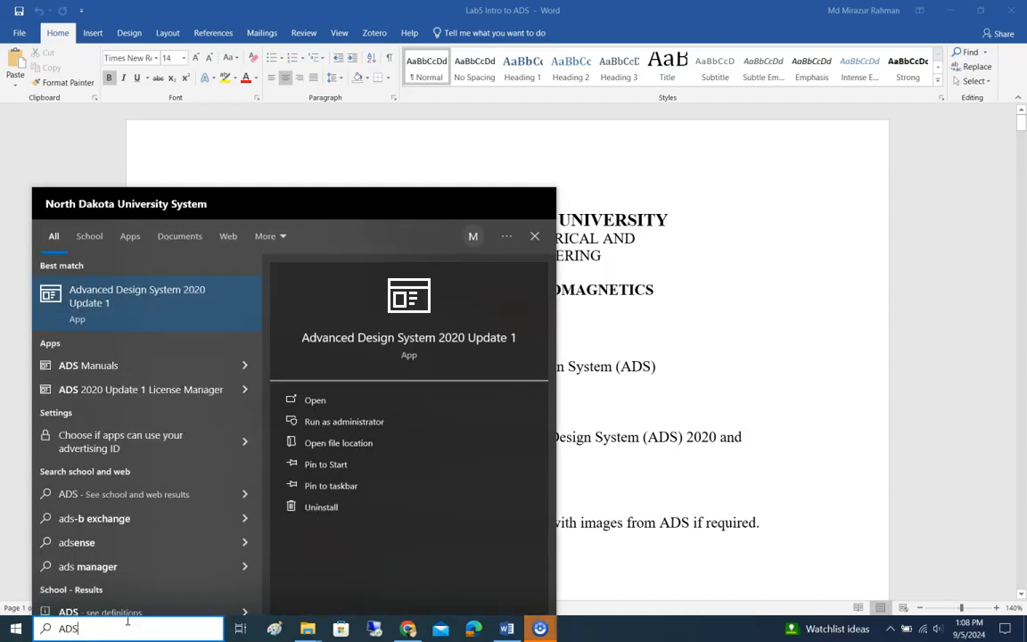
{"action": "left_click", "coordinate": [136, 303]}
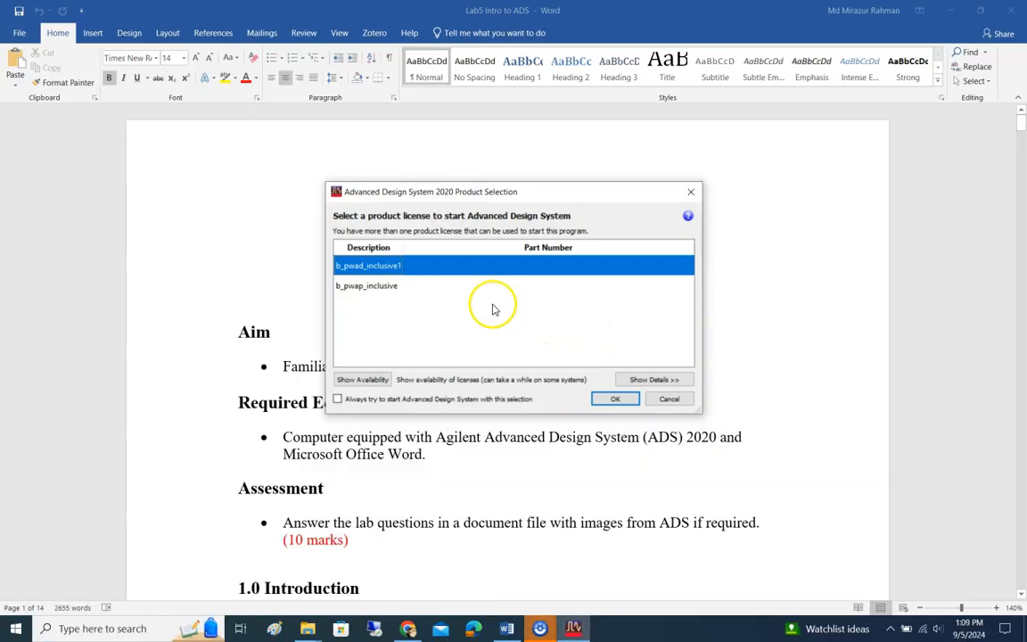
{"action": "left_click", "coordinate": [357, 287]}
{"action": "left_click", "coordinate": [361, 267]}
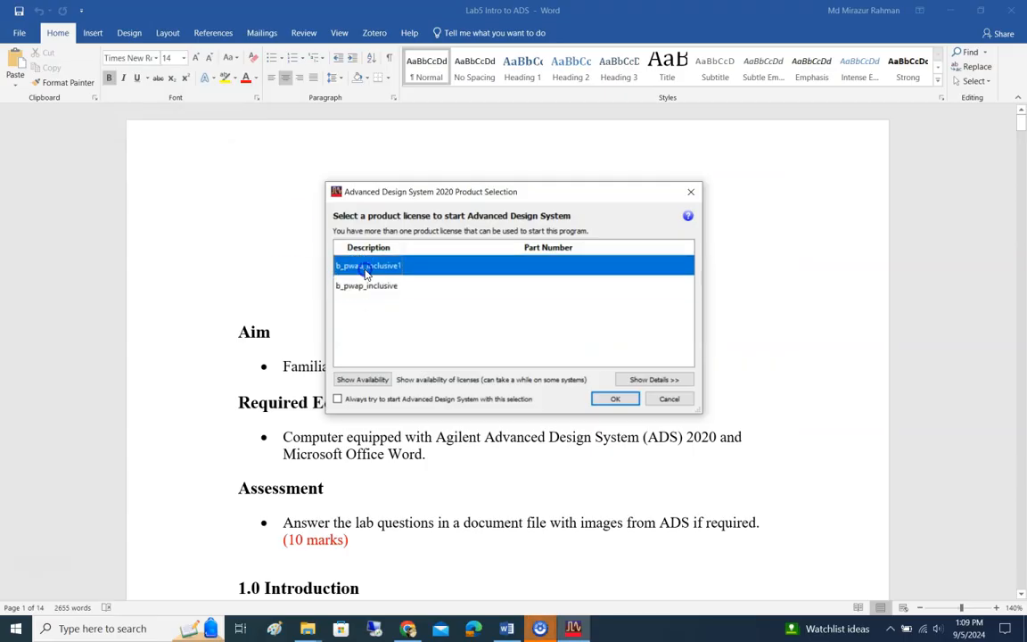
{"action": "left_click", "coordinate": [615, 401]}
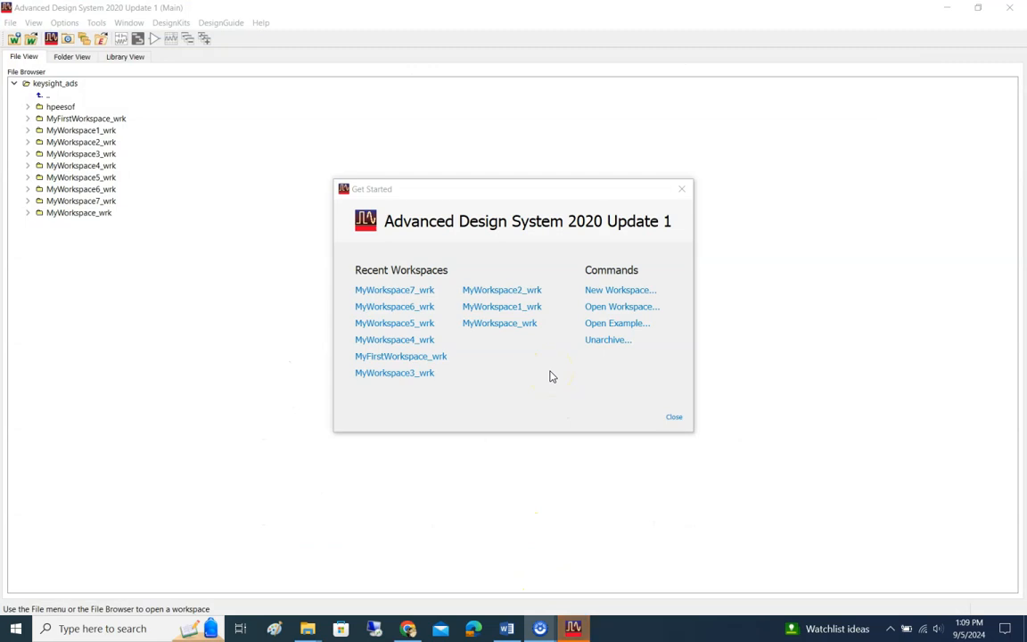
{"action": "left_click", "coordinate": [676, 418]}
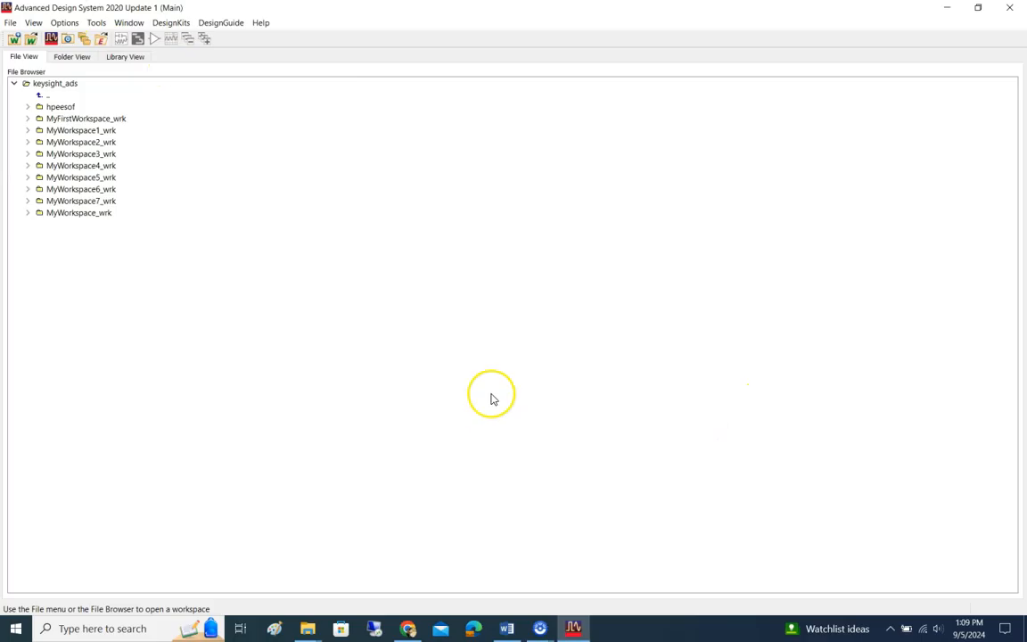
Step: Check the lab introduction in Word, then create the workspace MyWorkspace8_wrk in C:\temp\keysight_ads in Advanced Design System
{"action": "left_click", "coordinate": [506, 629]}
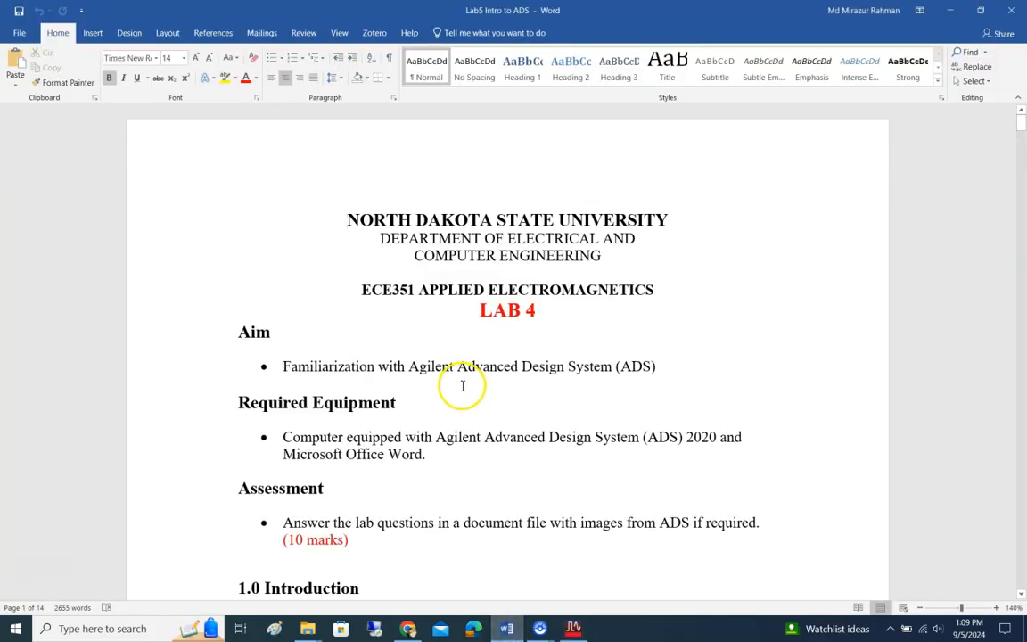
{"action": "scroll", "coordinate": [462, 384], "scroll_direction": "down", "scroll_amount": 8}
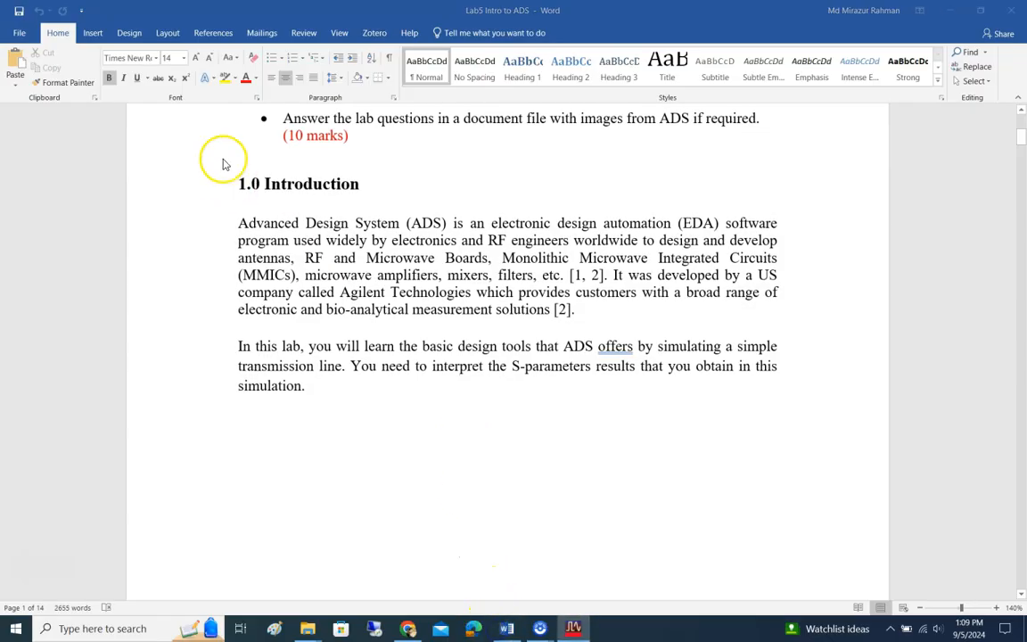
{"action": "left_click", "coordinate": [506, 629]}
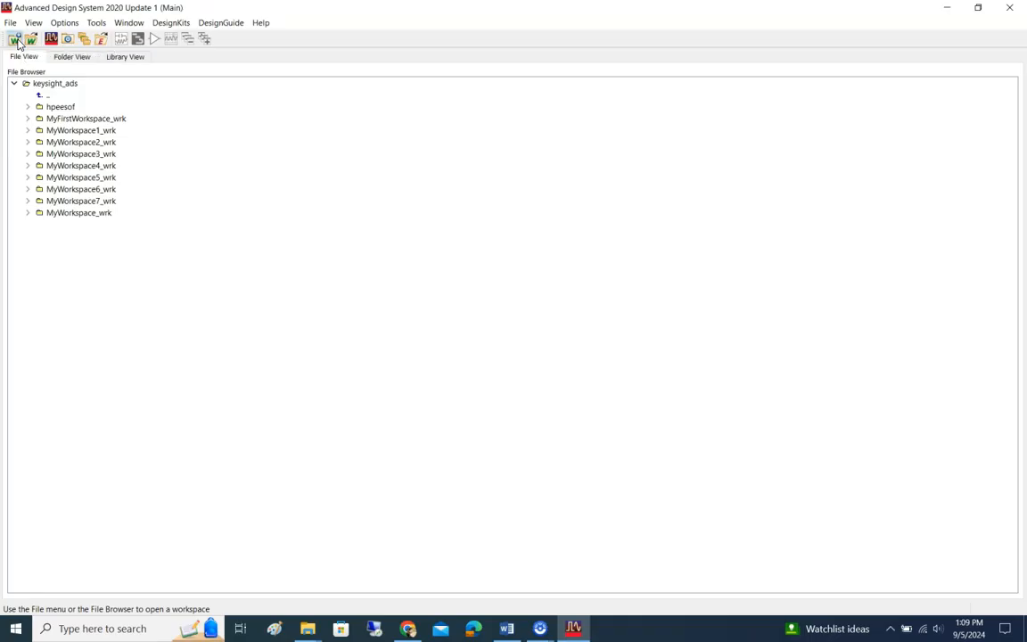
{"action": "left_click", "coordinate": [14, 39]}
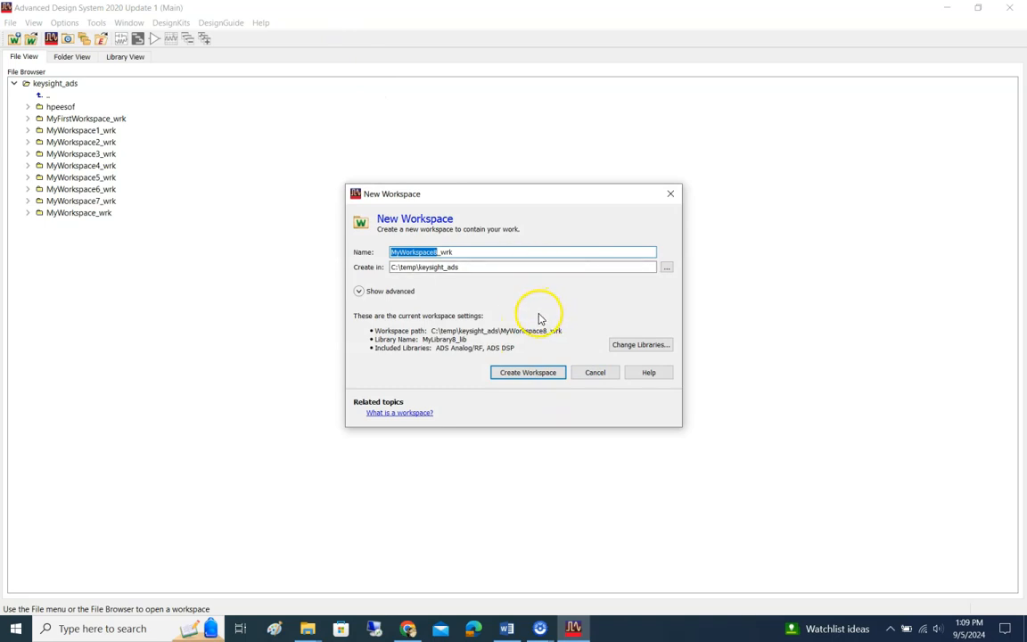
{"action": "left_click", "coordinate": [531, 374]}
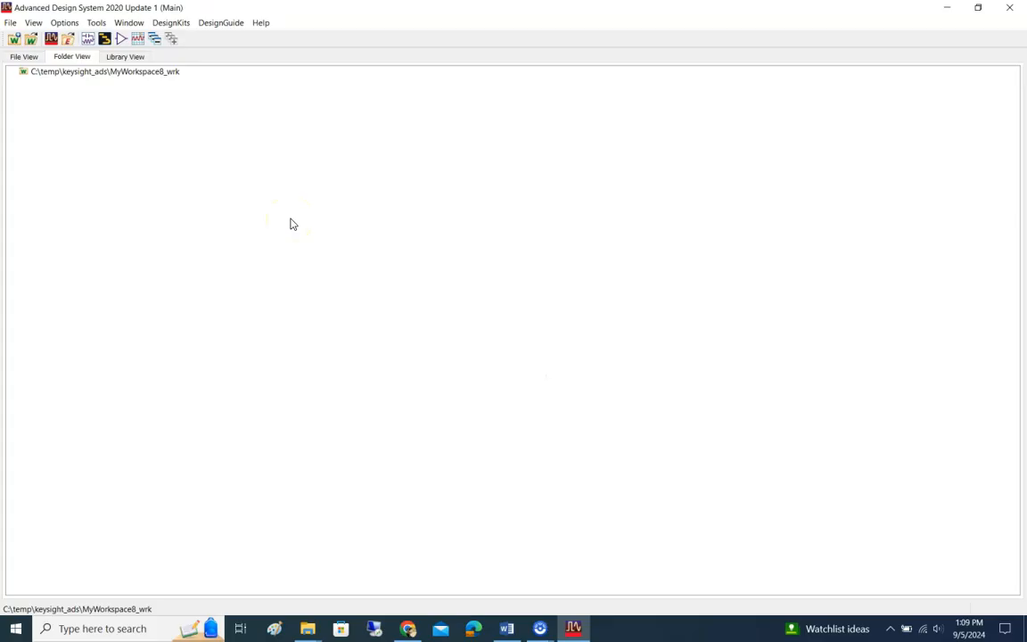
Step: Create a new schematic in cell_1 of the MyLibrary8_lib library
{"action": "left_click", "coordinate": [89, 39]}
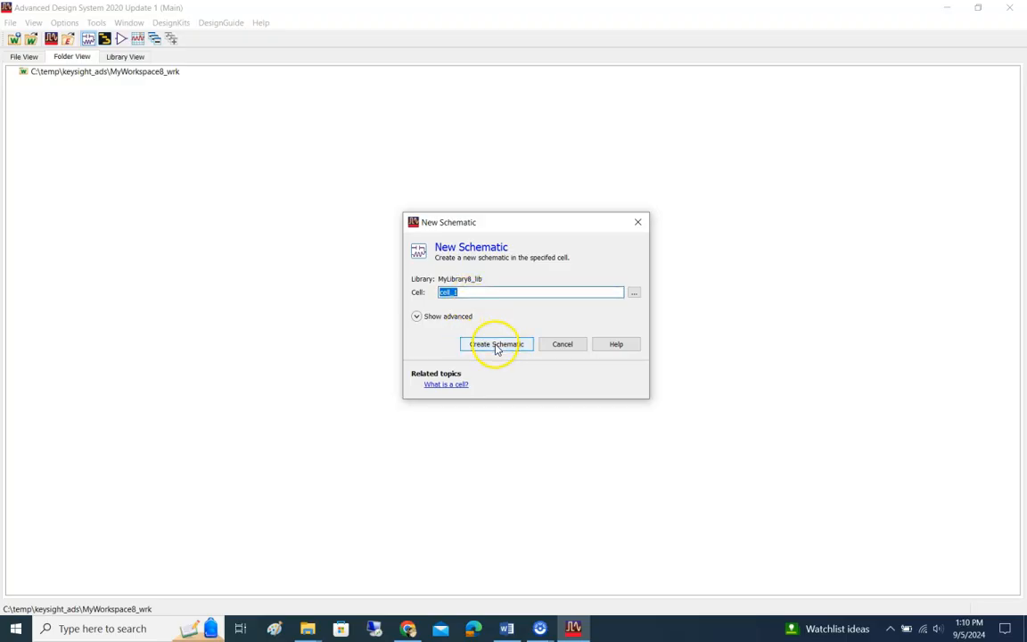
{"action": "left_click", "coordinate": [486, 346]}
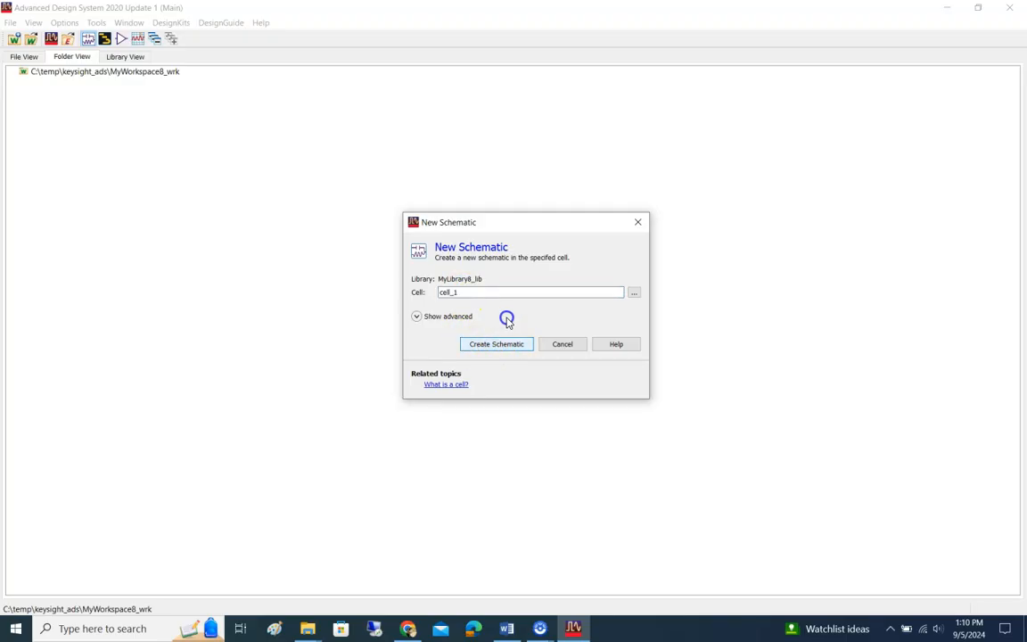
{"action": "left_click", "coordinate": [634, 293]}
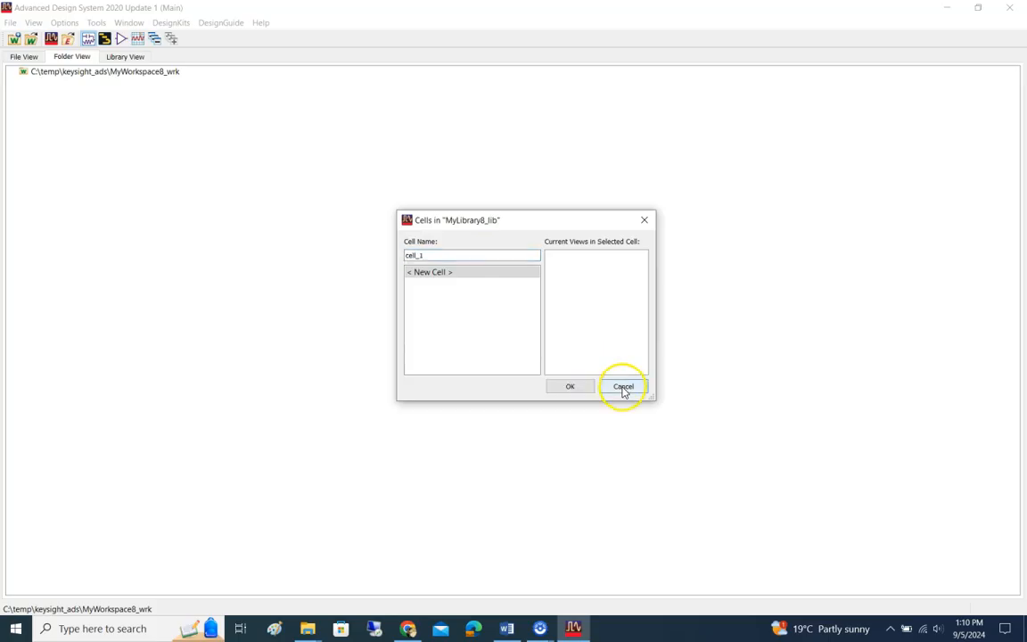
{"action": "left_click", "coordinate": [624, 386]}
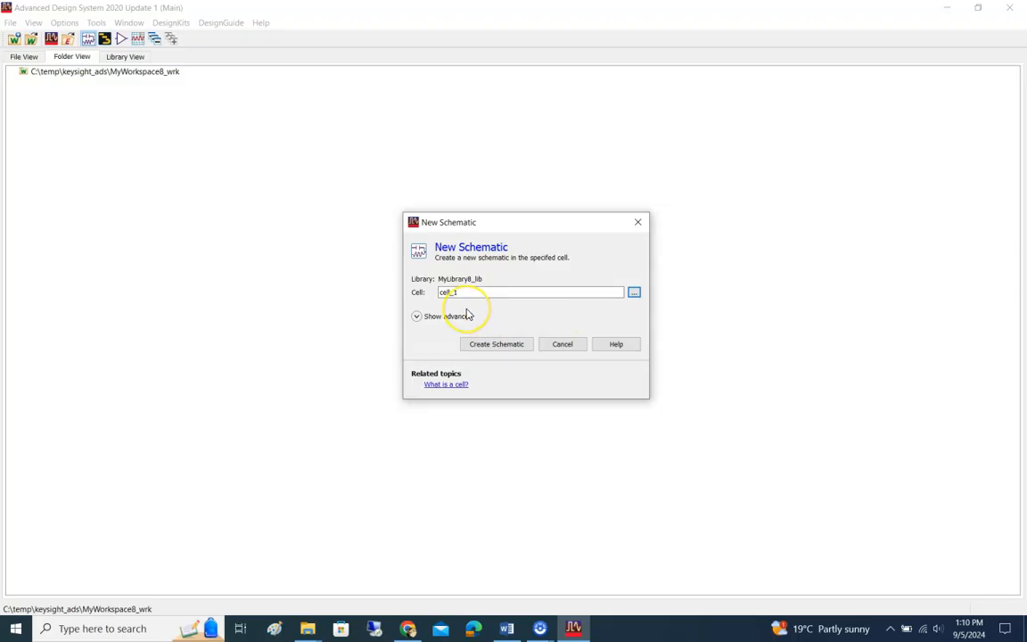
{"action": "left_click", "coordinate": [491, 344]}
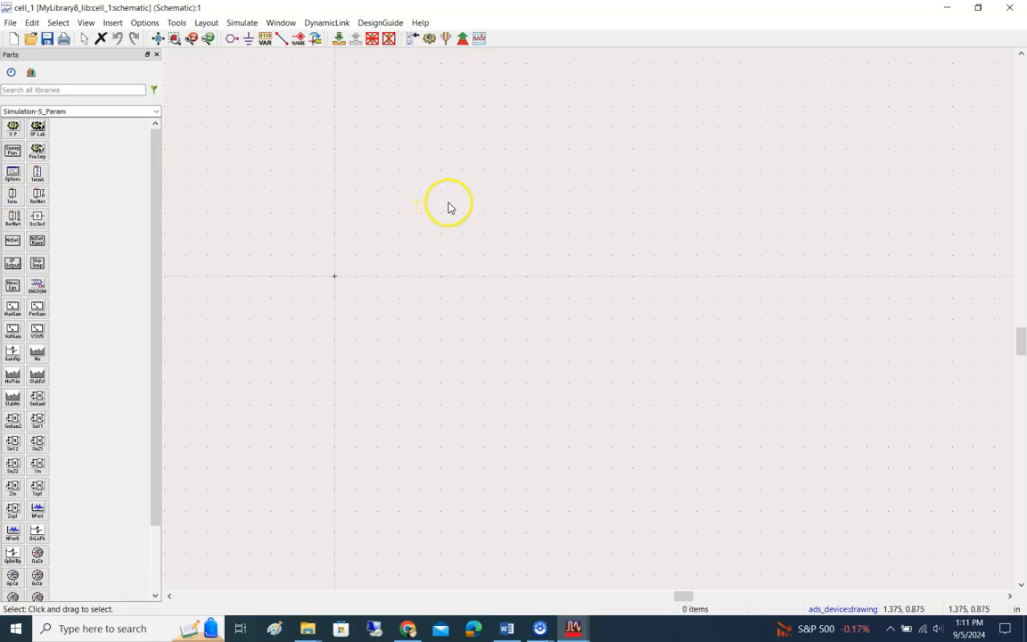
{"action": "left_click", "coordinate": [373, 157]}
{"action": "left_click", "coordinate": [412, 173]}
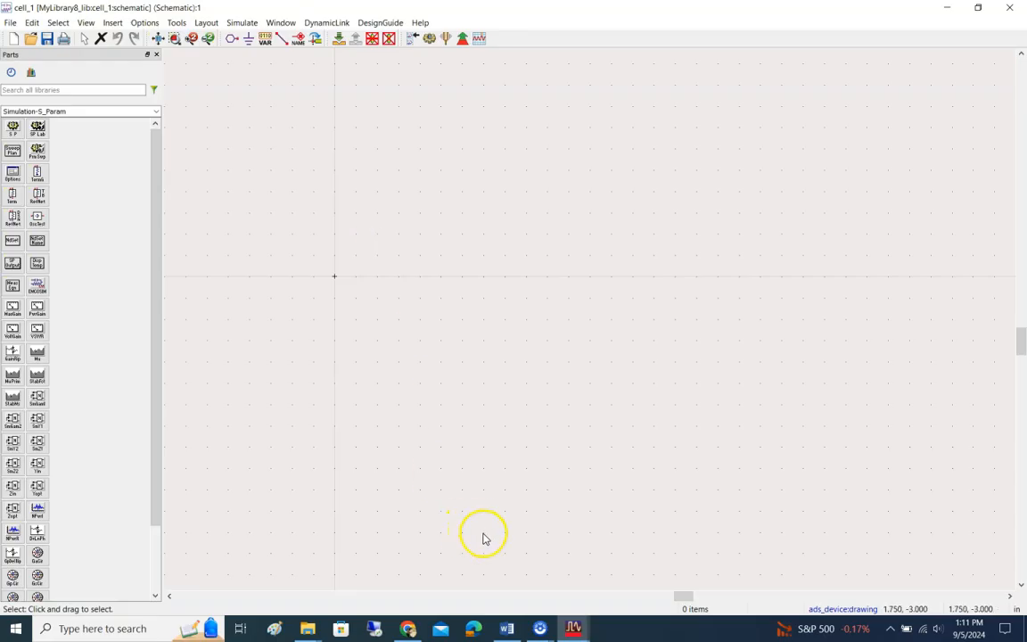
Step: Switch to the lab document in Word and read the instructions on creating a workspace and schematic, up to item 6
{"action": "left_click", "coordinate": [506, 631]}
{"action": "scroll", "coordinate": [504, 455], "scroll_direction": "down", "scroll_amount": 10}
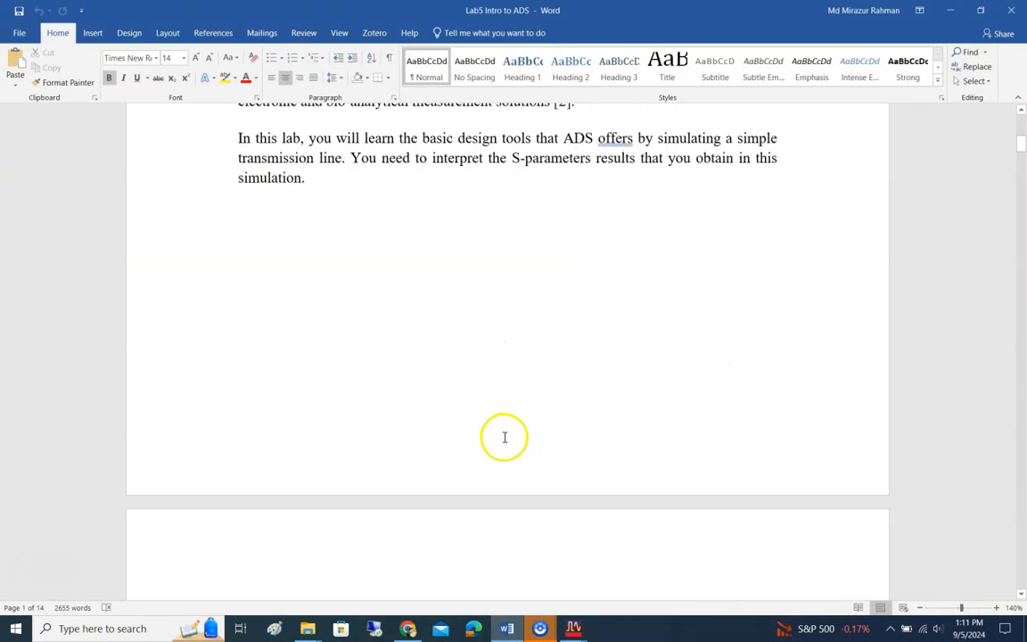
{"action": "scroll", "coordinate": [470, 493], "scroll_direction": "down", "scroll_amount": 5}
{"action": "scroll", "coordinate": [470, 489], "scroll_direction": "down", "scroll_amount": 2}
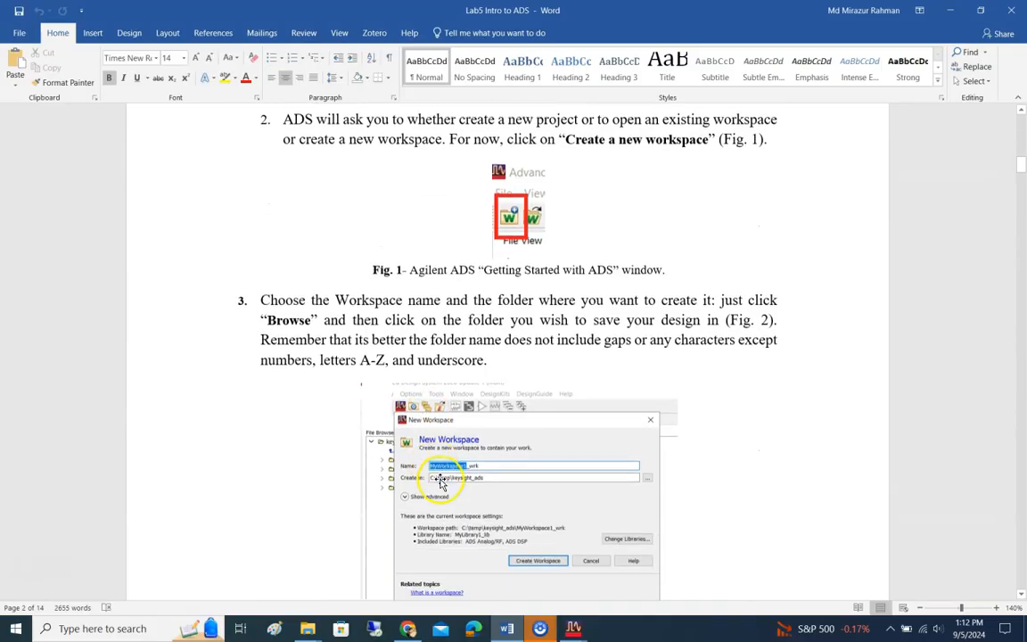
{"action": "scroll", "coordinate": [514, 285], "scroll_direction": "down", "scroll_amount": 7}
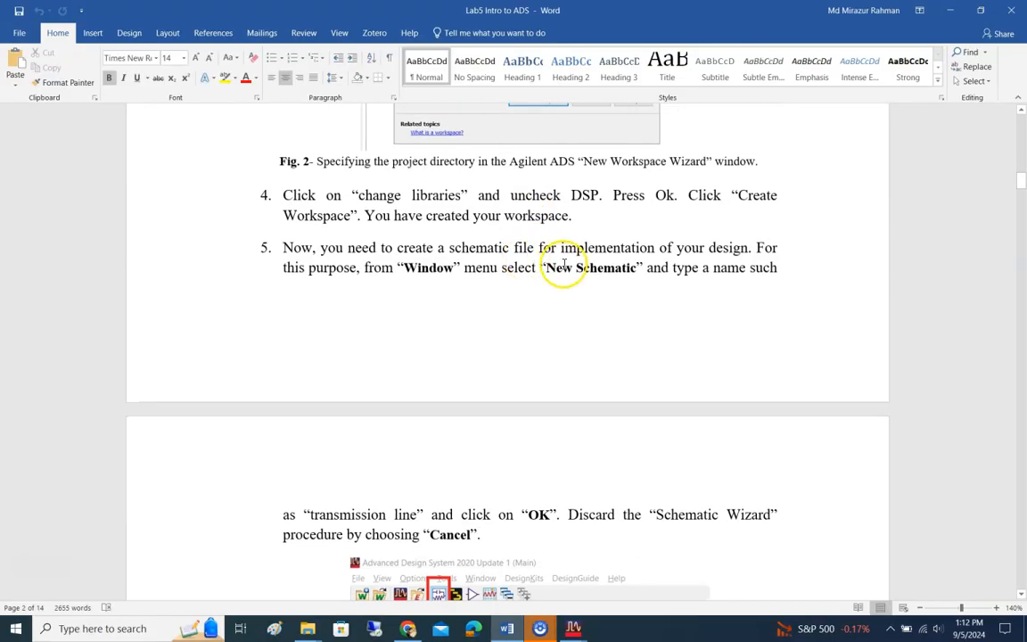
{"action": "scroll", "coordinate": [544, 320], "scroll_direction": "down", "scroll_amount": 8}
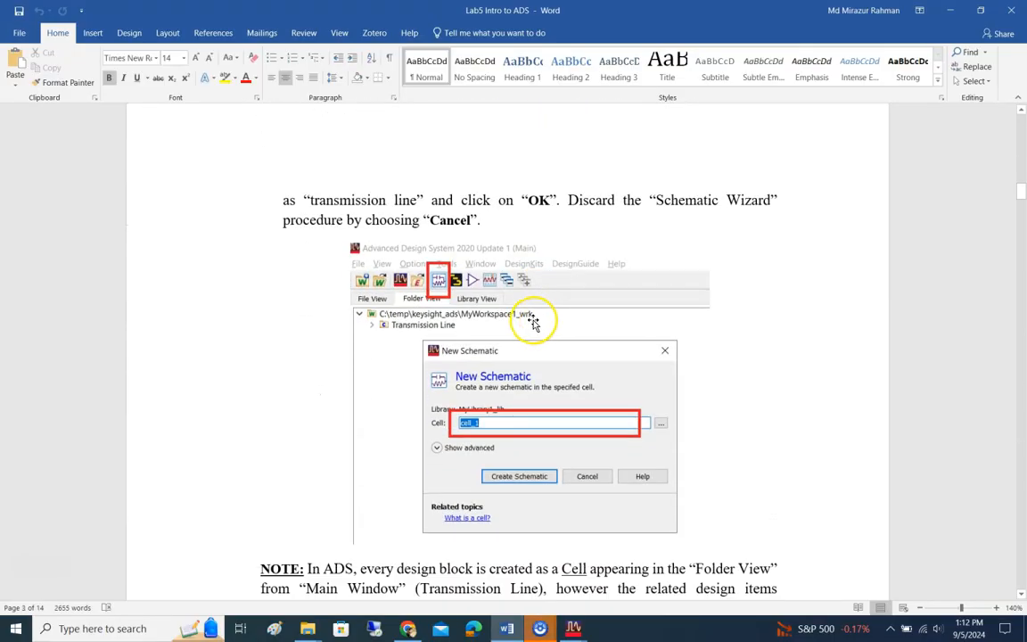
{"action": "scroll", "coordinate": [531, 330], "scroll_direction": "down", "scroll_amount": 3}
{"action": "scroll", "coordinate": [533, 323], "scroll_direction": "down", "scroll_amount": 3}
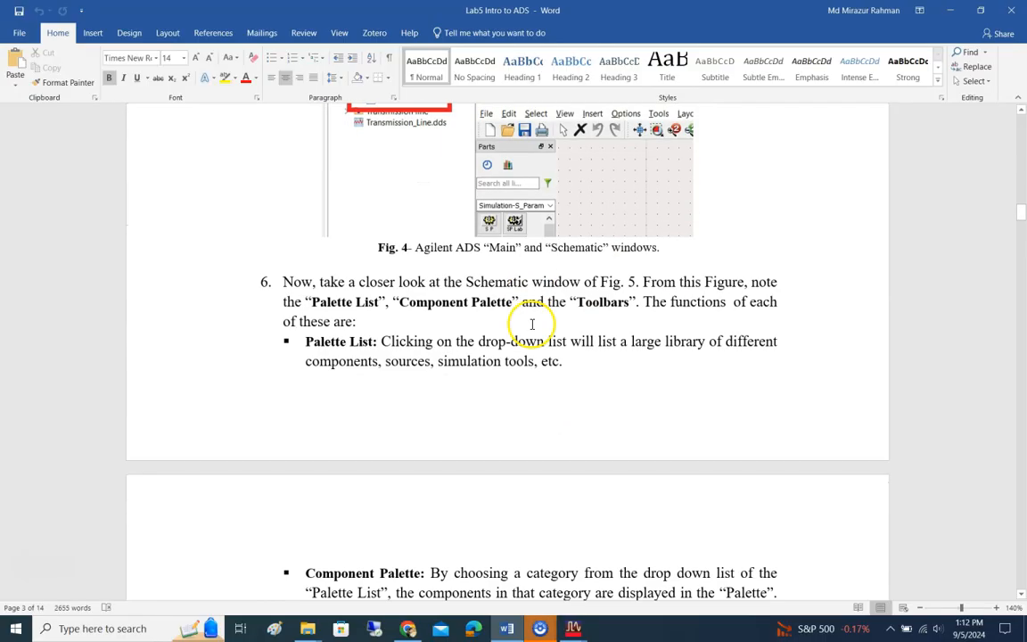
Step: Compare the cell_1 schematic window with the lab document's Palette List and Component Palette descriptions and the labelled Fig. 5
{"action": "mouse_move", "coordinate": [573, 628]}
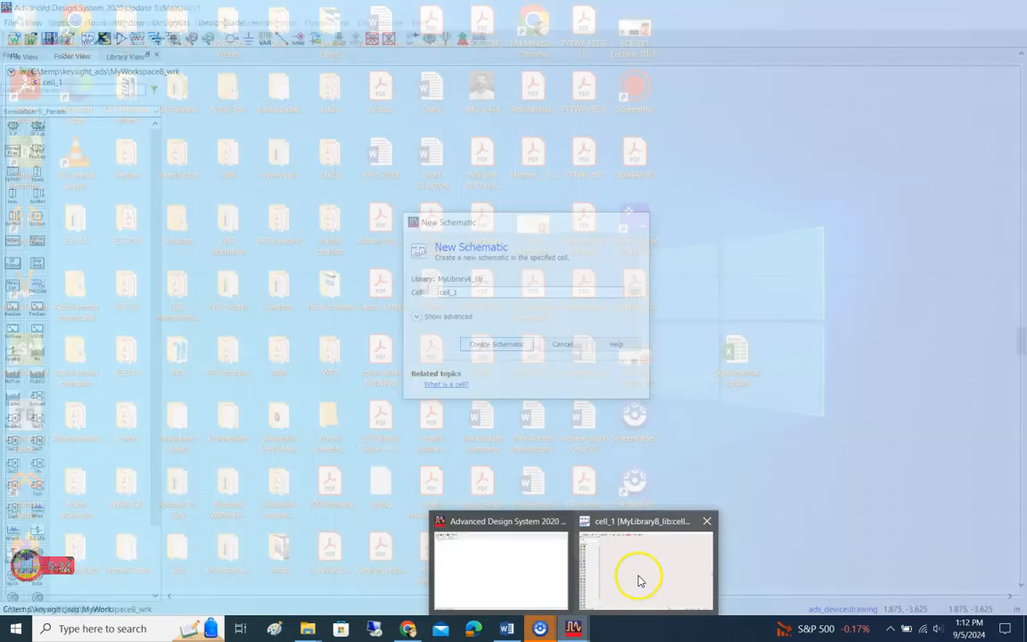
{"action": "left_click", "coordinate": [639, 575]}
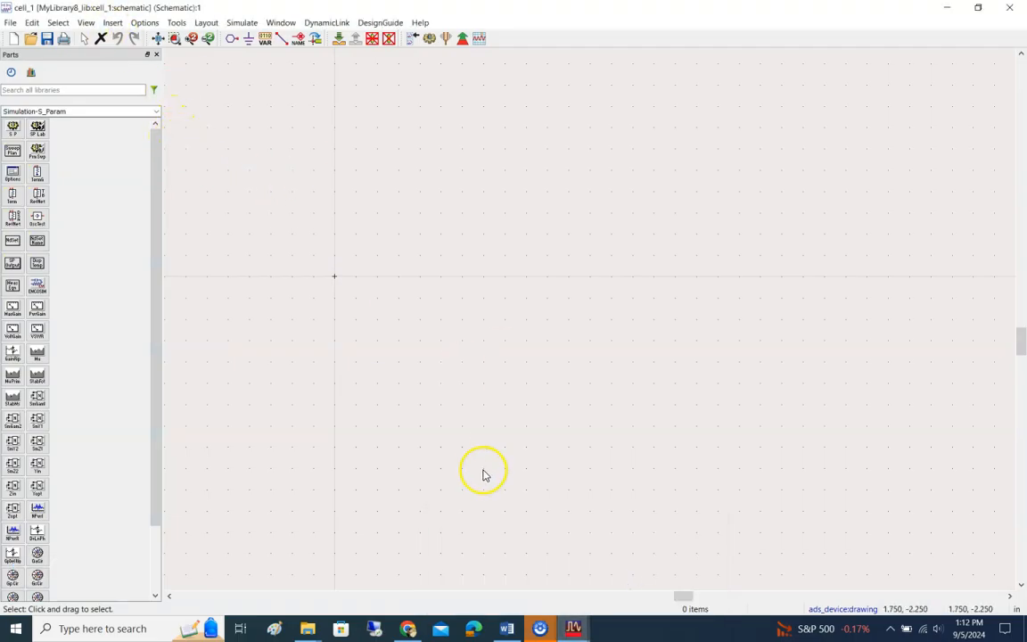
{"action": "key", "text": "alt+Tab"}
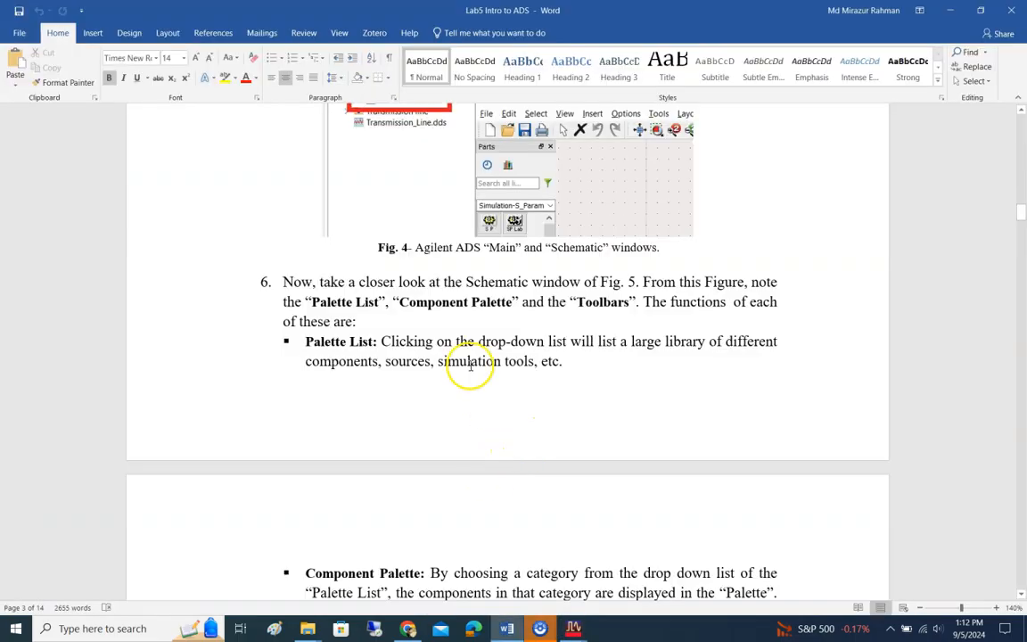
{"action": "scroll", "coordinate": [529, 348], "scroll_direction": "down", "scroll_amount": 1}
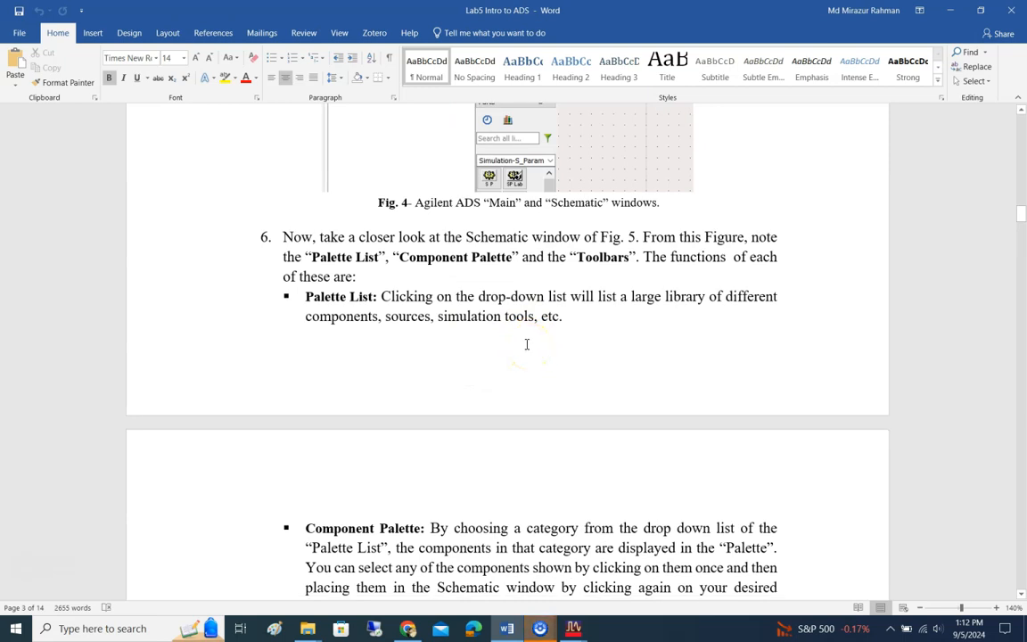
{"action": "key", "text": "alt+Tab"}
{"action": "key", "text": "alt+Tab"}
{"action": "scroll", "coordinate": [527, 343], "scroll_direction": "down", "scroll_amount": 1}
{"action": "scroll", "coordinate": [527, 342], "scroll_direction": "down", "scroll_amount": 10}
{"action": "scroll", "coordinate": [522, 349], "scroll_direction": "up", "scroll_amount": 3}
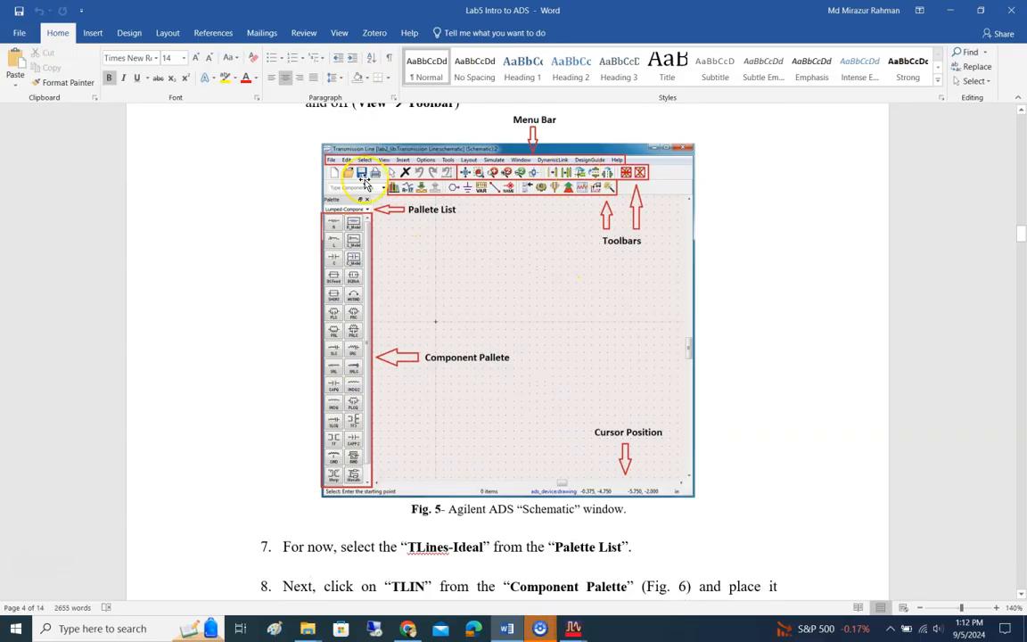
Step: Switch to the cell_1 schematic in Advanced Design System and set the parts palette to Basic Components
{"action": "key", "text": "alt+Tab"}
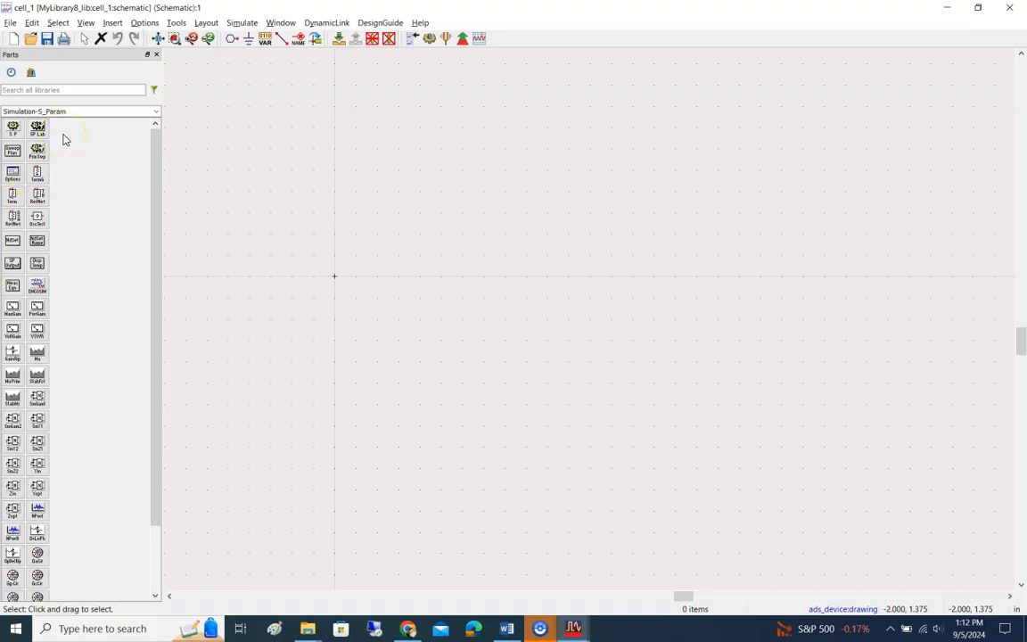
{"action": "left_click", "coordinate": [157, 112]}
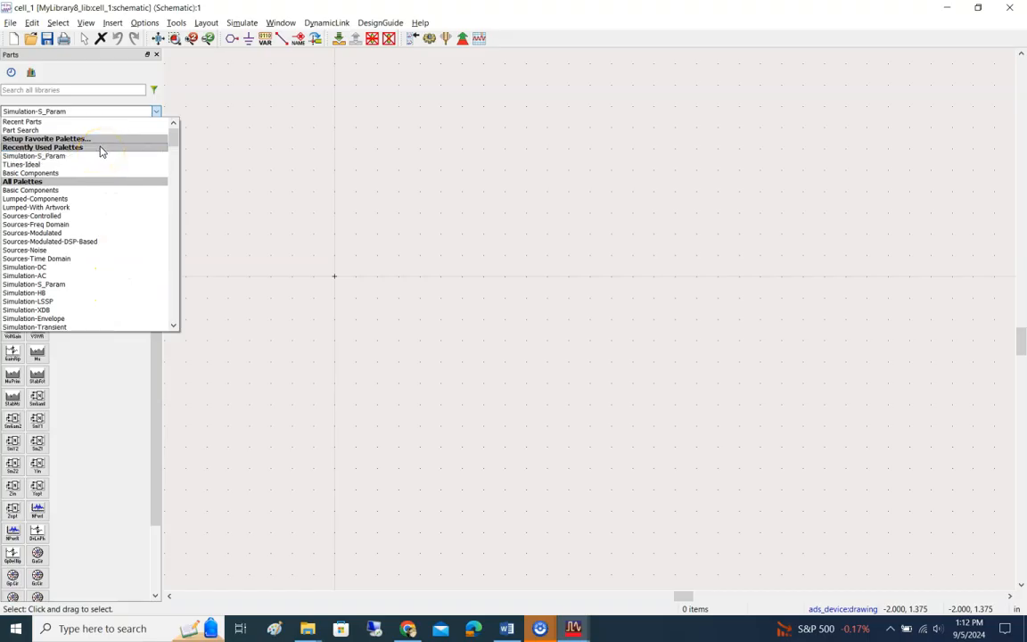
{"action": "left_click", "coordinate": [60, 175]}
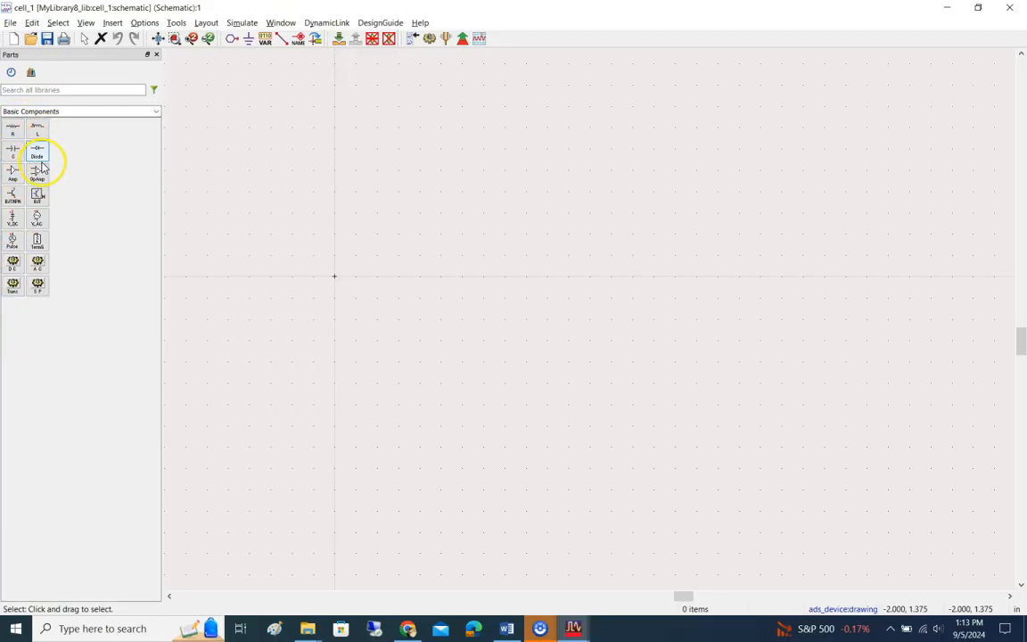
{"action": "left_click", "coordinate": [156, 114]}
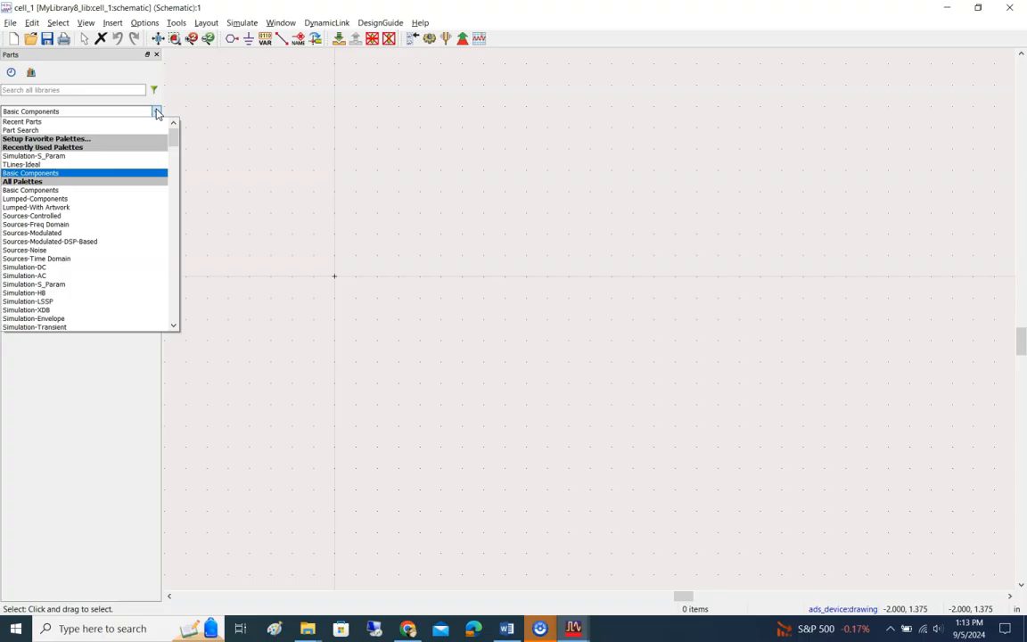
{"action": "left_click", "coordinate": [156, 113]}
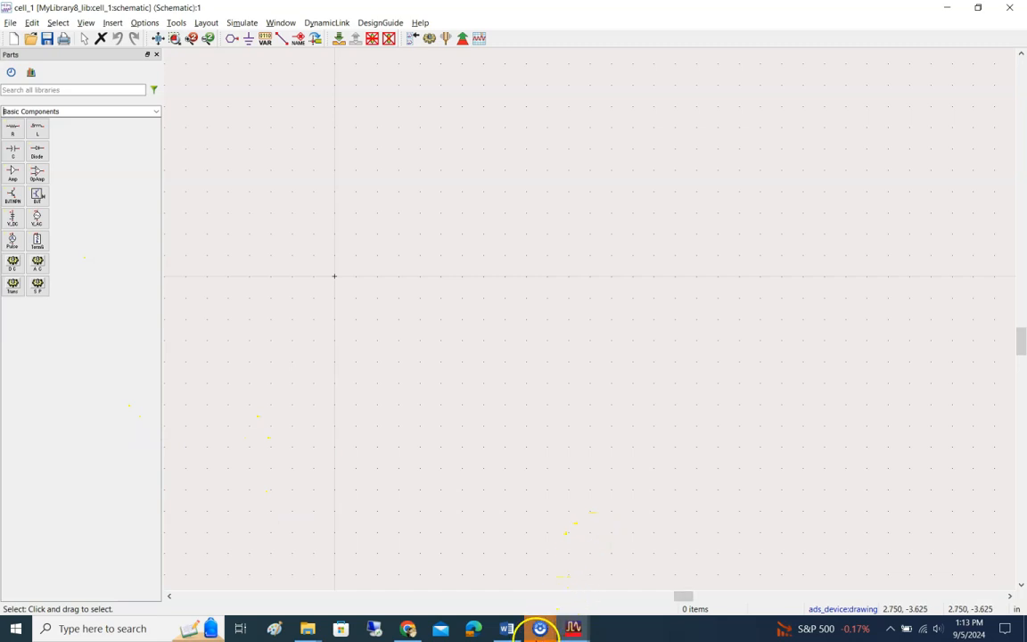
Step: Return to the lab document in Word and read items 7 and 8 on selecting TLines-Ideal and placing a TLIN component
{"action": "mouse_move", "coordinate": [539, 630]}
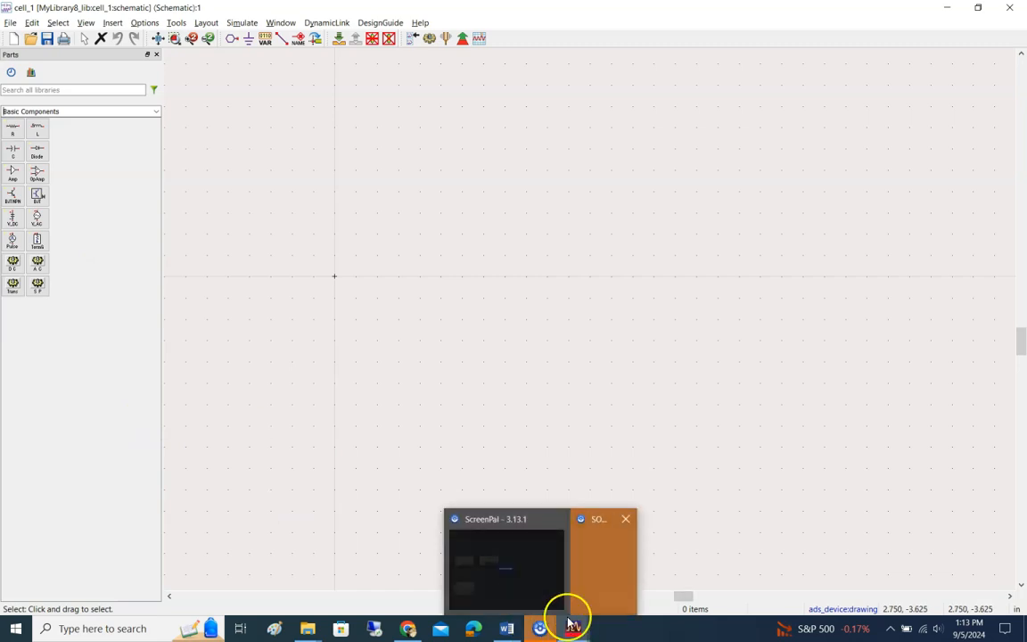
{"action": "left_click", "coordinate": [507, 628]}
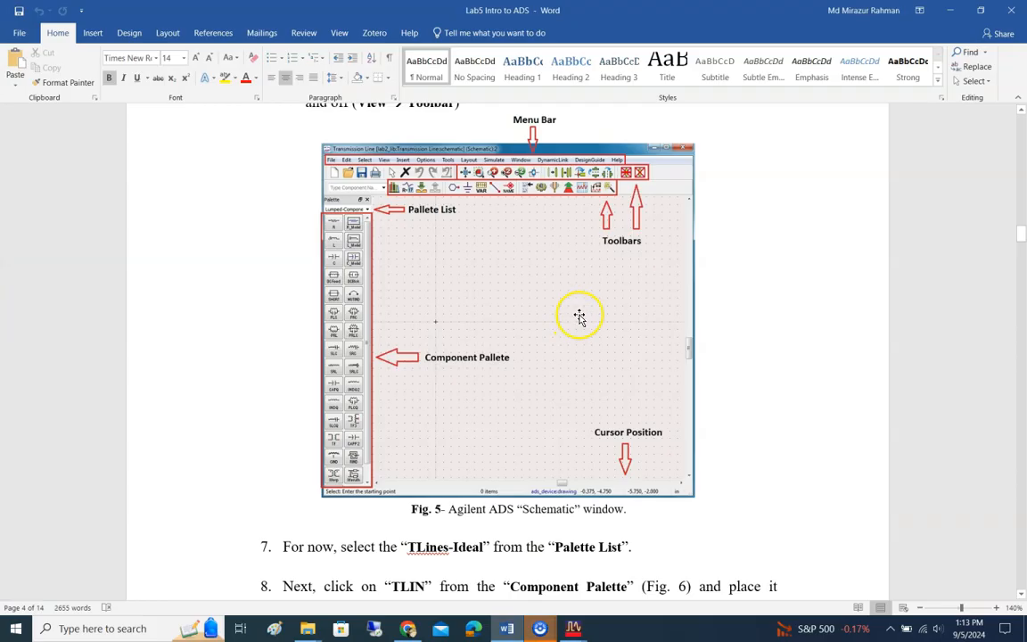
{"action": "scroll", "coordinate": [595, 301], "scroll_direction": "down", "scroll_amount": 3}
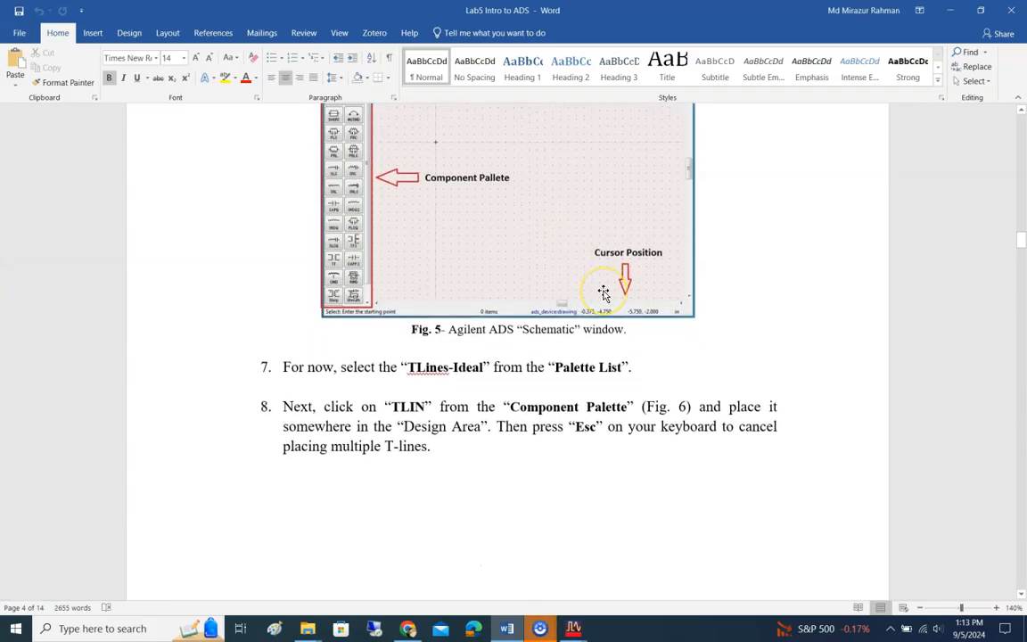
{"action": "scroll", "coordinate": [603, 292], "scroll_direction": "down", "scroll_amount": 1}
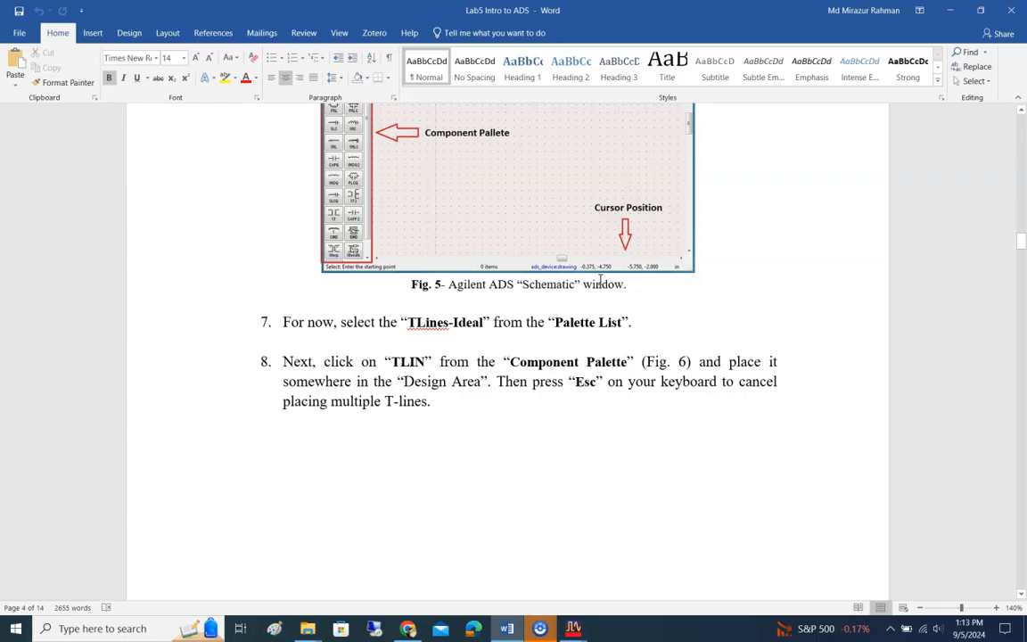
Step: Switch to the cell_1 schematic in ADS, set the parts palette to TLines-Ideal and place a TLIN component in the design area
{"action": "key", "text": "alt+Tab"}
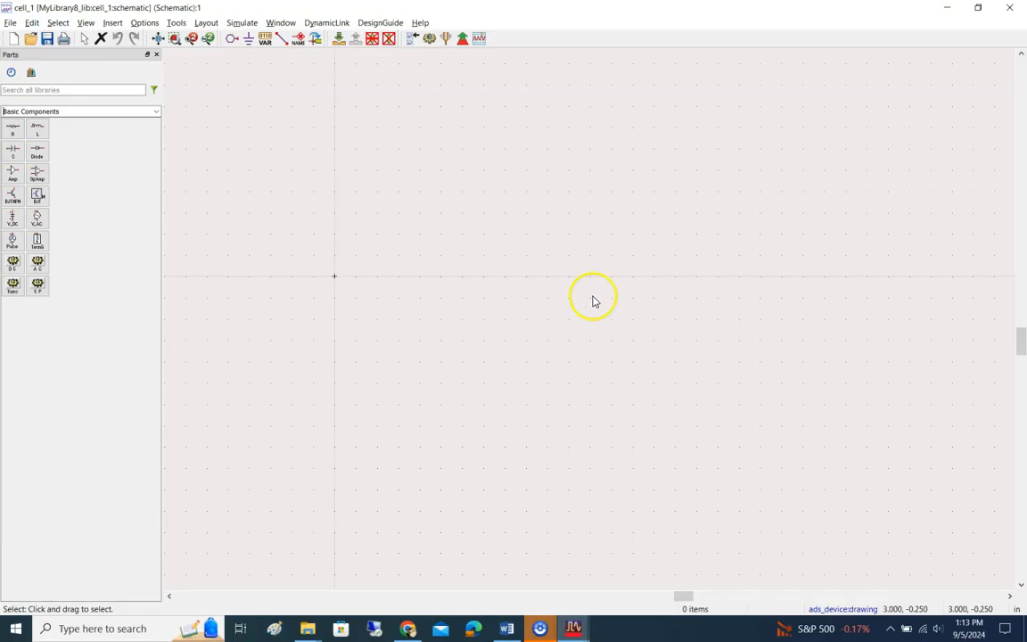
{"action": "left_click", "coordinate": [155, 112]}
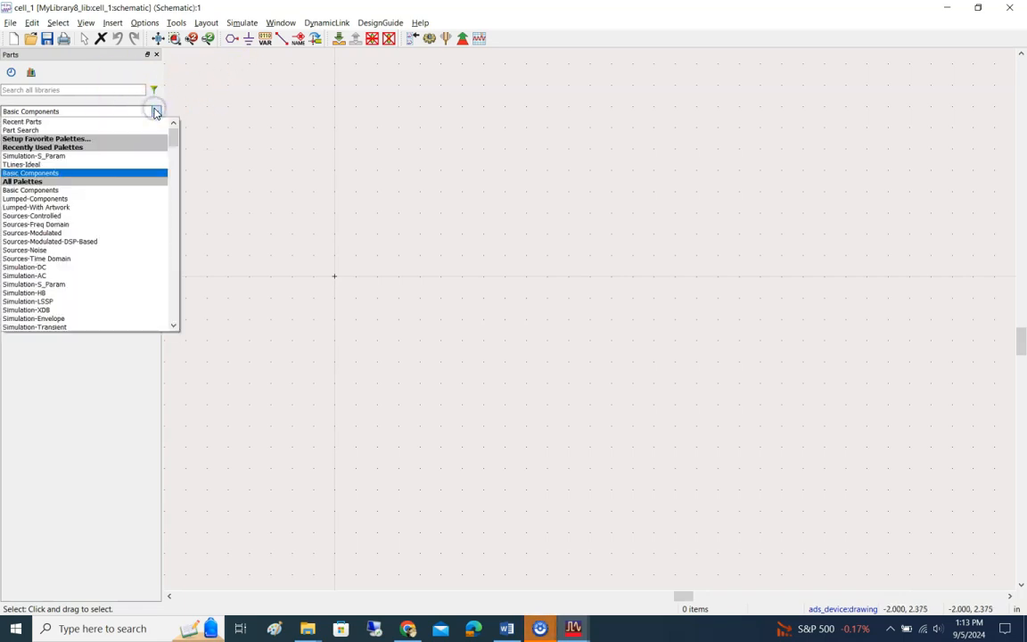
{"action": "left_click", "coordinate": [26, 164]}
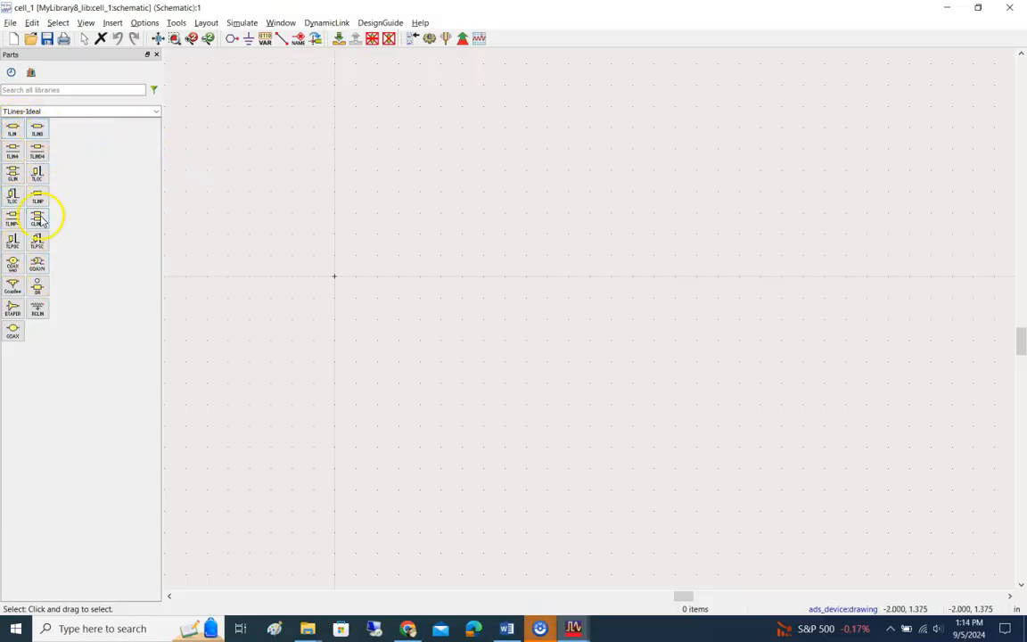
{"action": "left_click", "coordinate": [17, 125]}
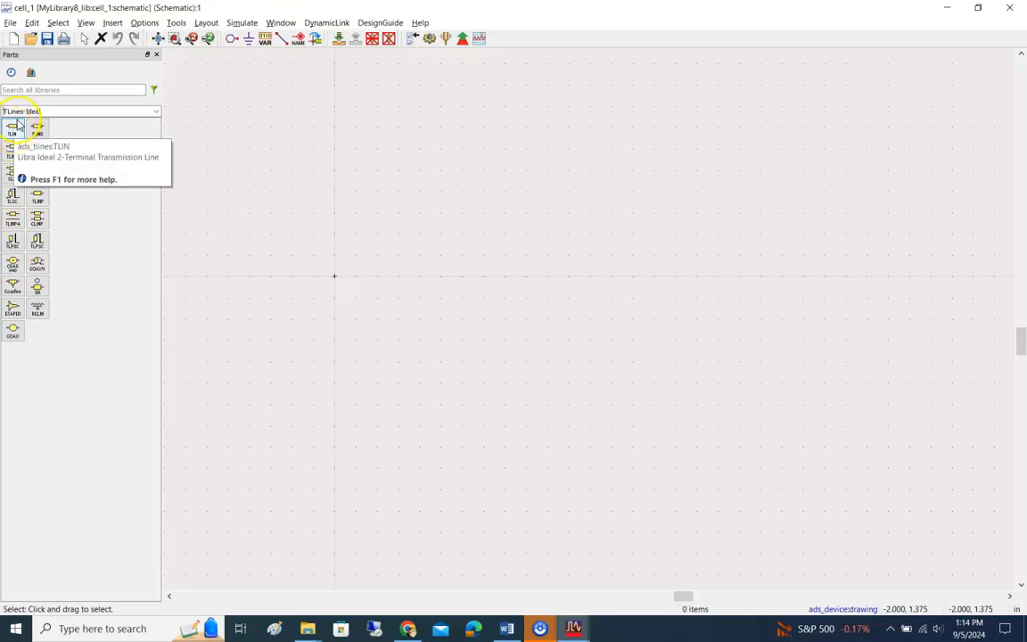
{"action": "left_click", "coordinate": [12, 132]}
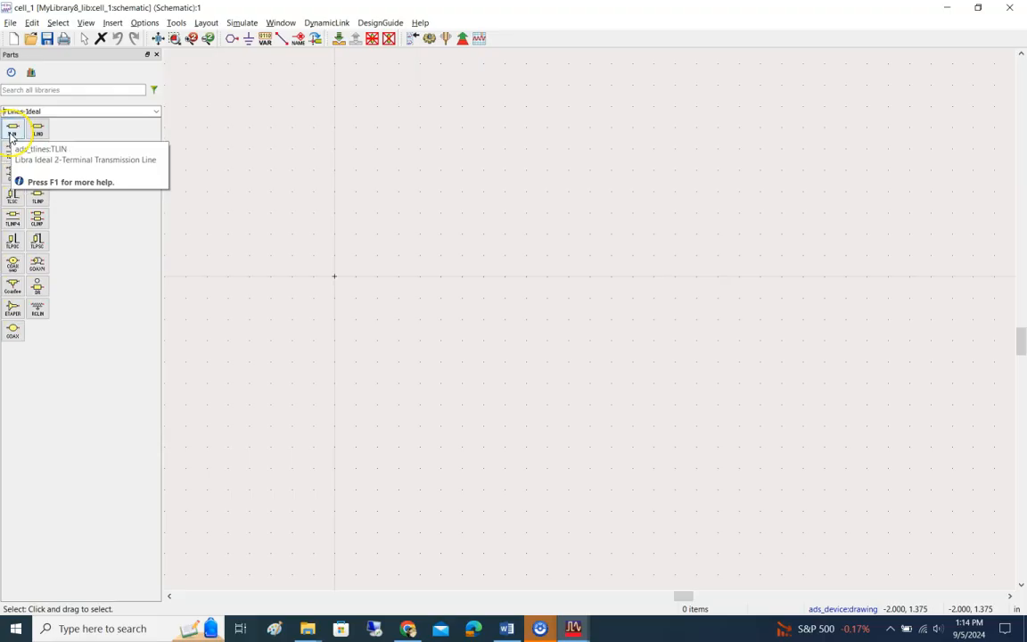
{"action": "left_click", "coordinate": [11, 132]}
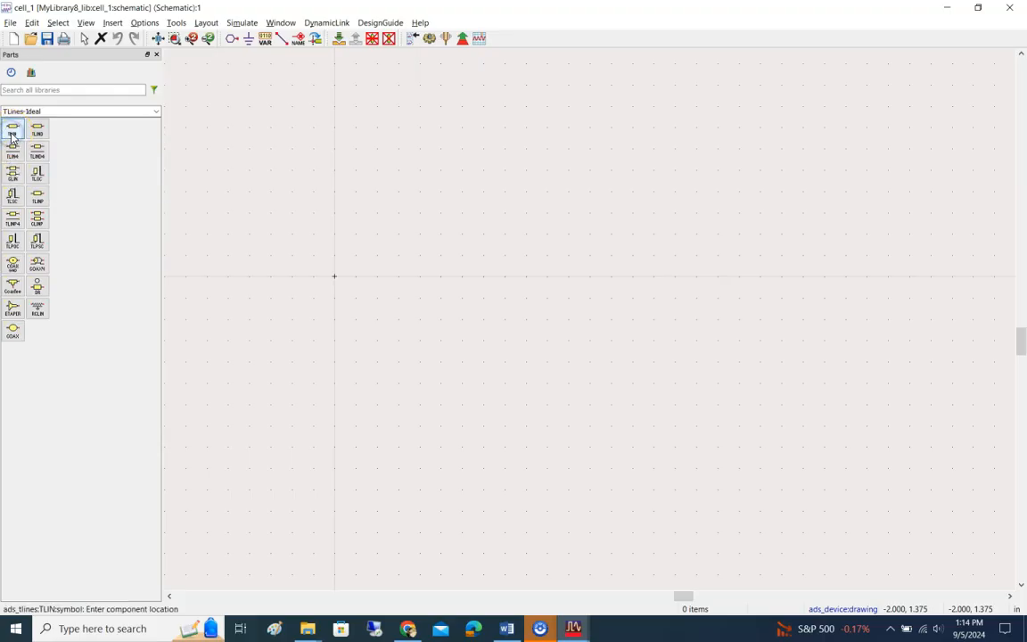
{"action": "left_click", "coordinate": [553, 234]}
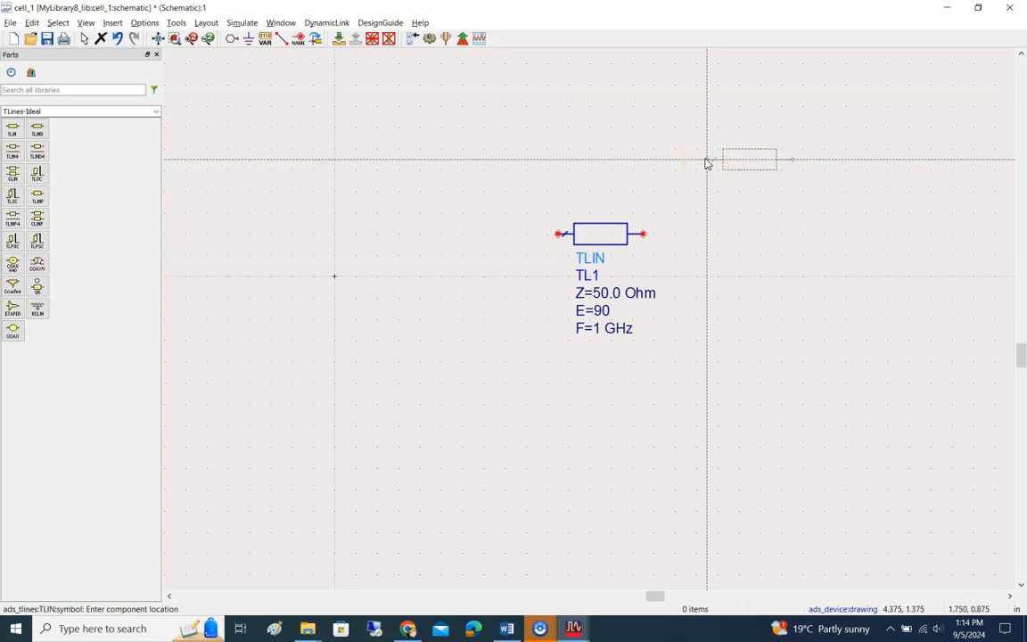
Step: Place a second TLIN beside the first, end the placement and delete the extra component
{"action": "left_click", "coordinate": [738, 235]}
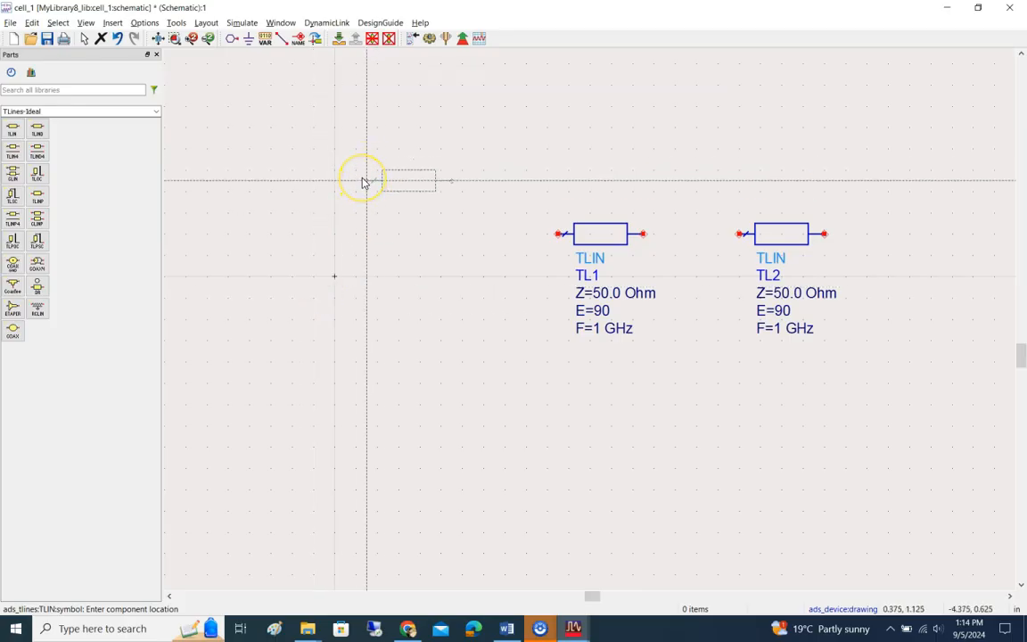
{"action": "key", "text": "Escape"}
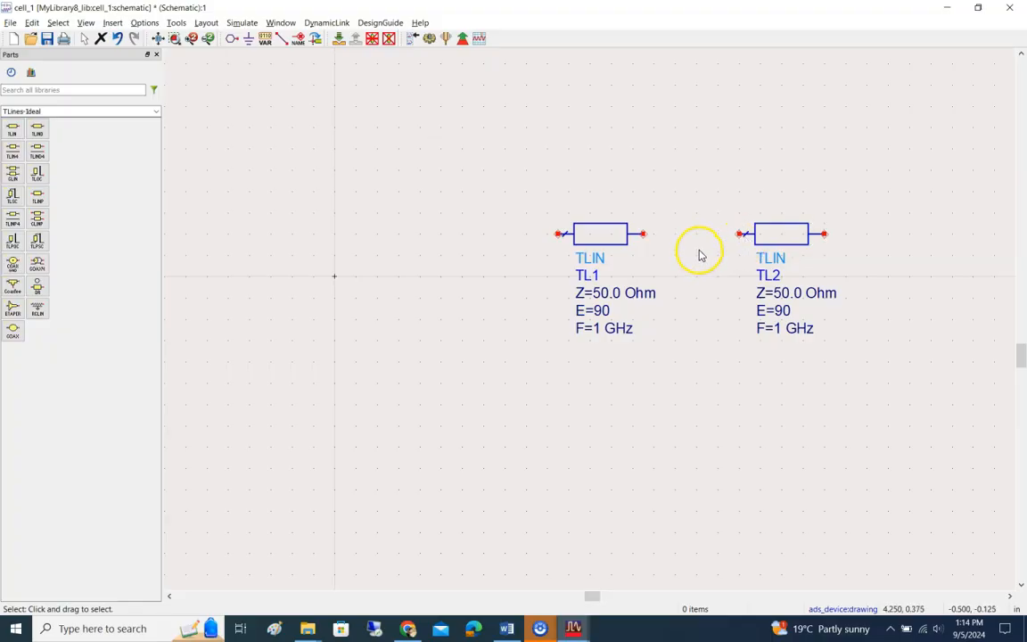
{"action": "left_click", "coordinate": [782, 233]}
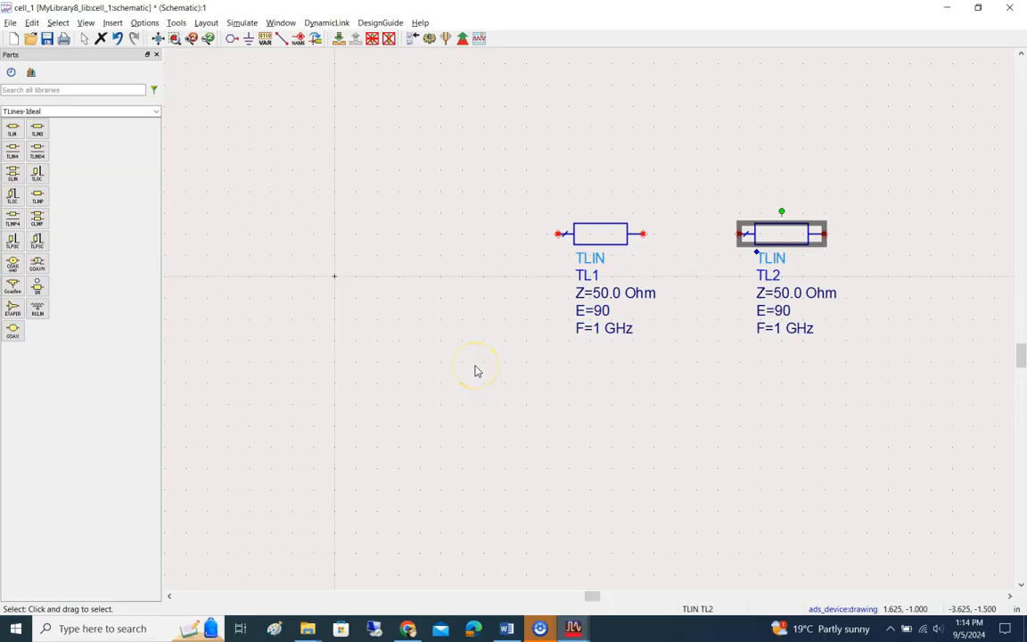
{"action": "key", "text": "Delete"}
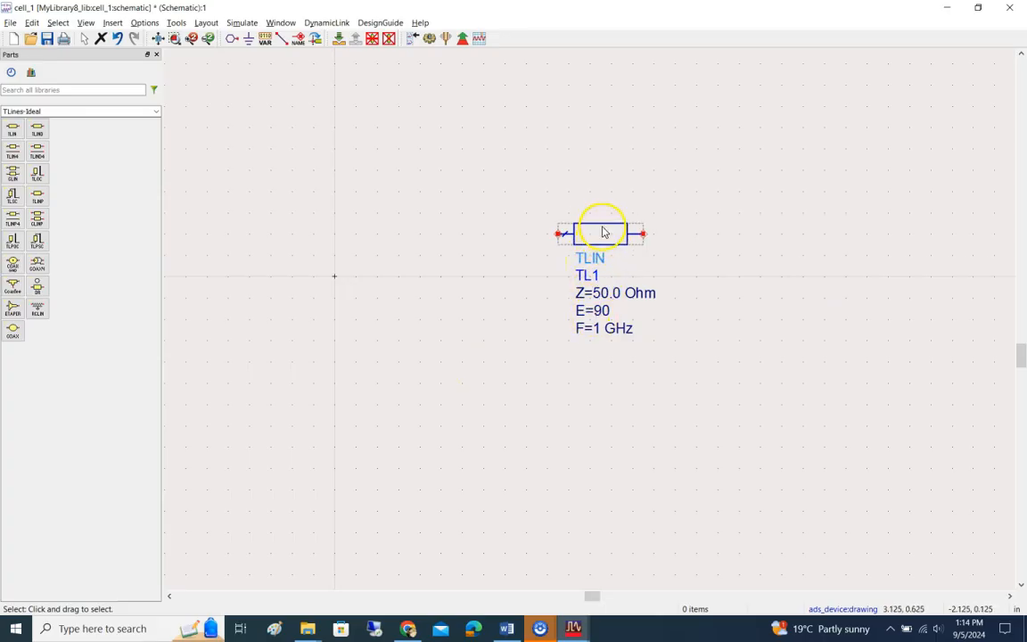
Step: Open the instance parameters of the TLIN component and look at its Z and E entries
{"action": "double_click", "coordinate": [601, 235]}
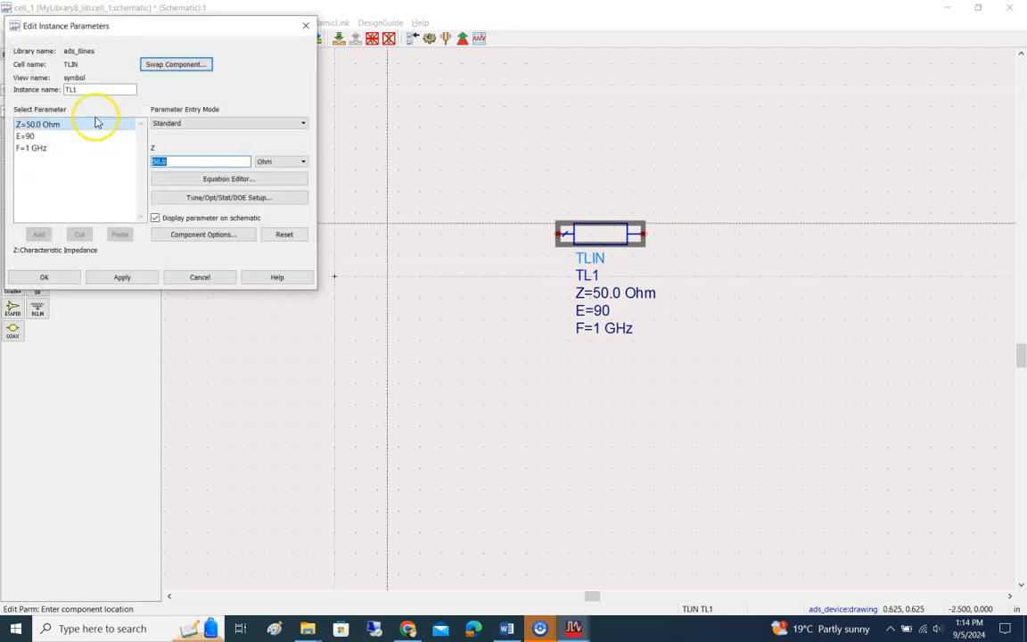
{"action": "left_click_drag", "start_coordinate": [173, 25], "coordinate": [432, 42]}
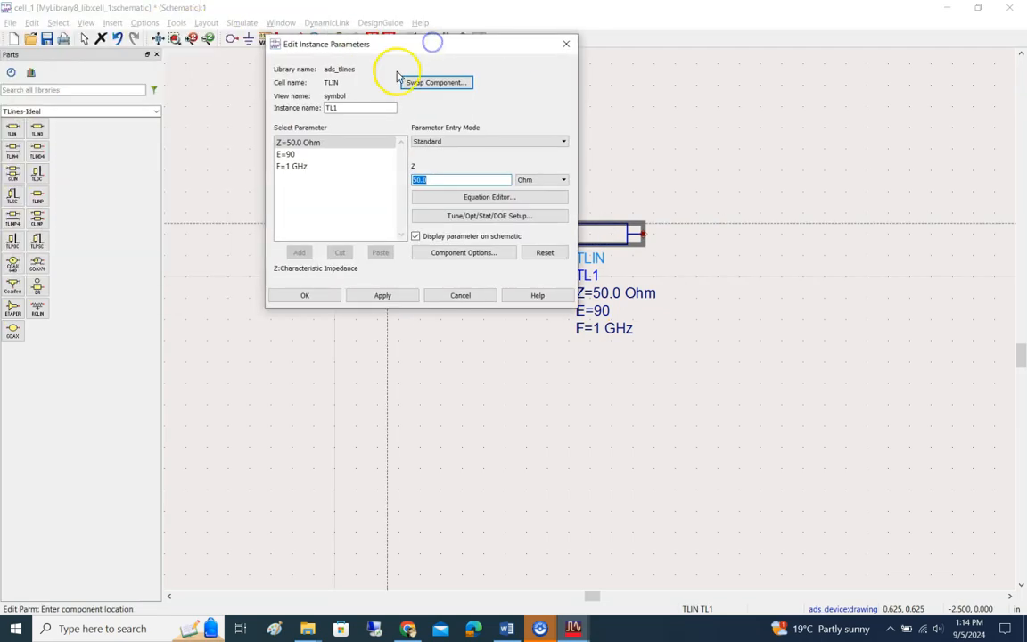
{"action": "left_click", "coordinate": [295, 156]}
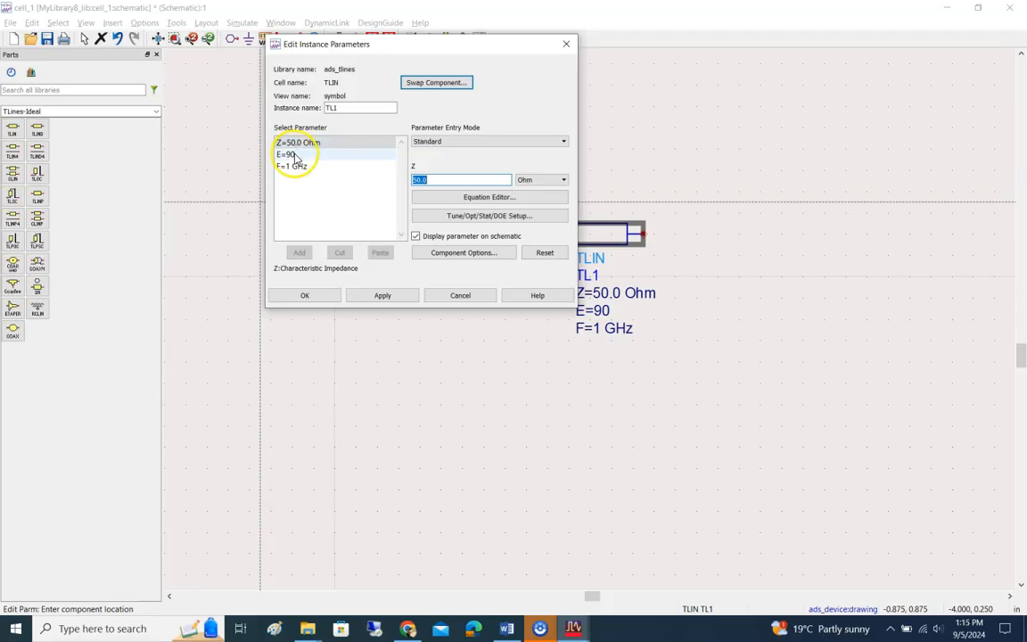
Step: Switch to the lab document in Word and read items 9 and 10 on handling components and editing the TLIN parameters
{"action": "left_click", "coordinate": [506, 628]}
{"action": "scroll", "coordinate": [538, 418], "scroll_direction": "down", "scroll_amount": 5}
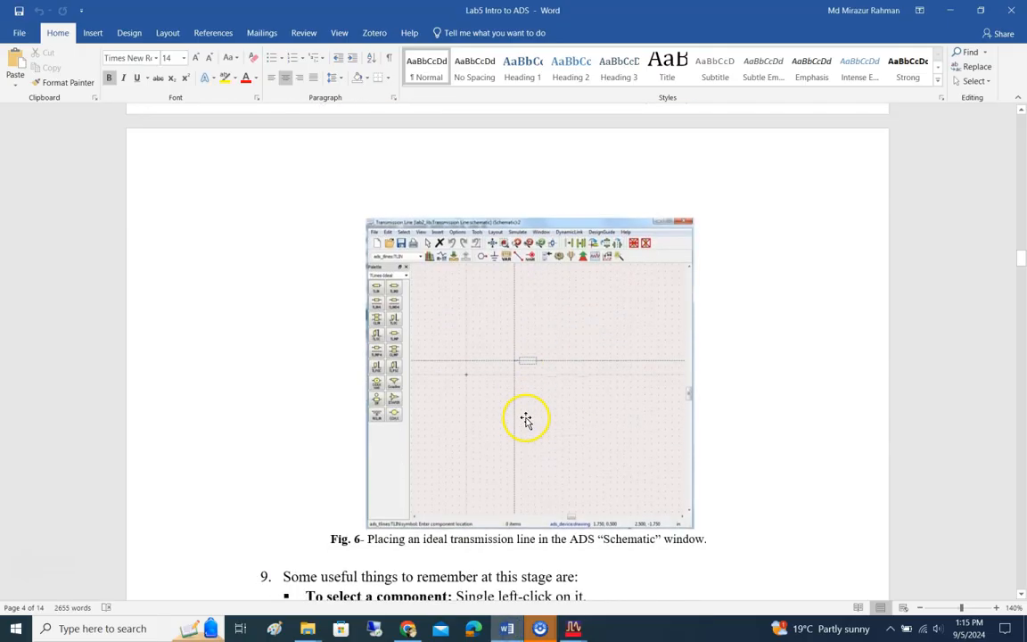
{"action": "scroll", "coordinate": [526, 419], "scroll_direction": "down", "scroll_amount": 6}
{"action": "scroll", "coordinate": [526, 416], "scroll_direction": "up", "scroll_amount": 2}
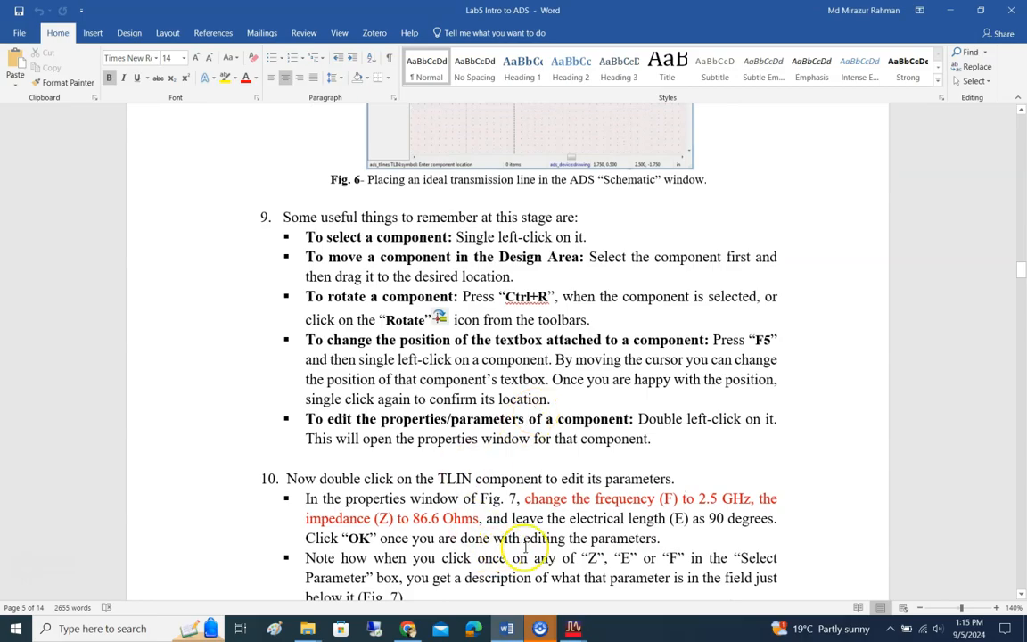
{"action": "scroll", "coordinate": [604, 502], "scroll_direction": "down", "scroll_amount": 2}
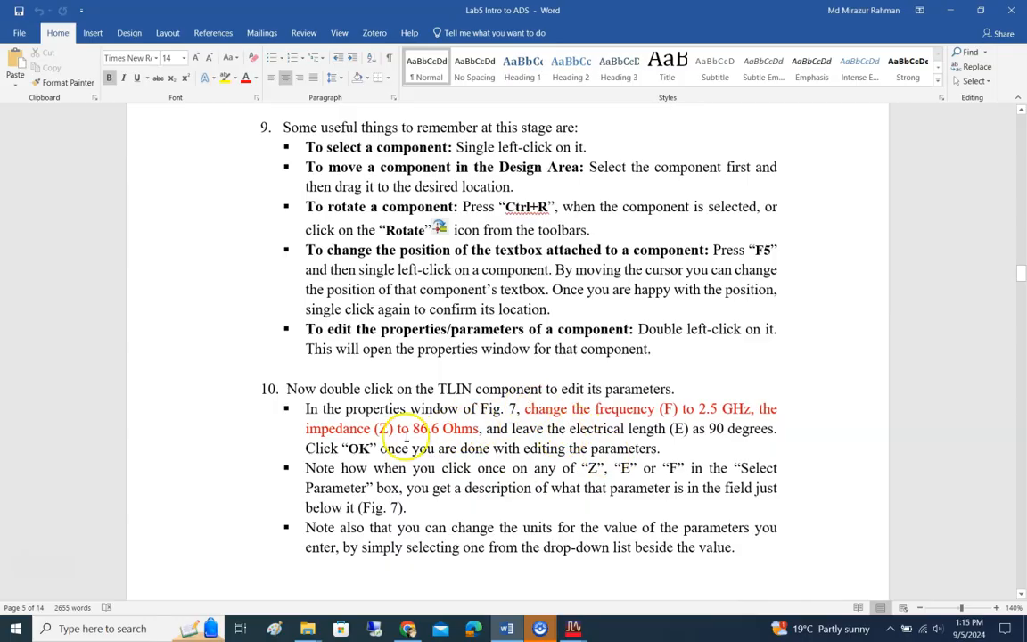
{"action": "scroll", "coordinate": [408, 392], "scroll_direction": "down", "scroll_amount": 1}
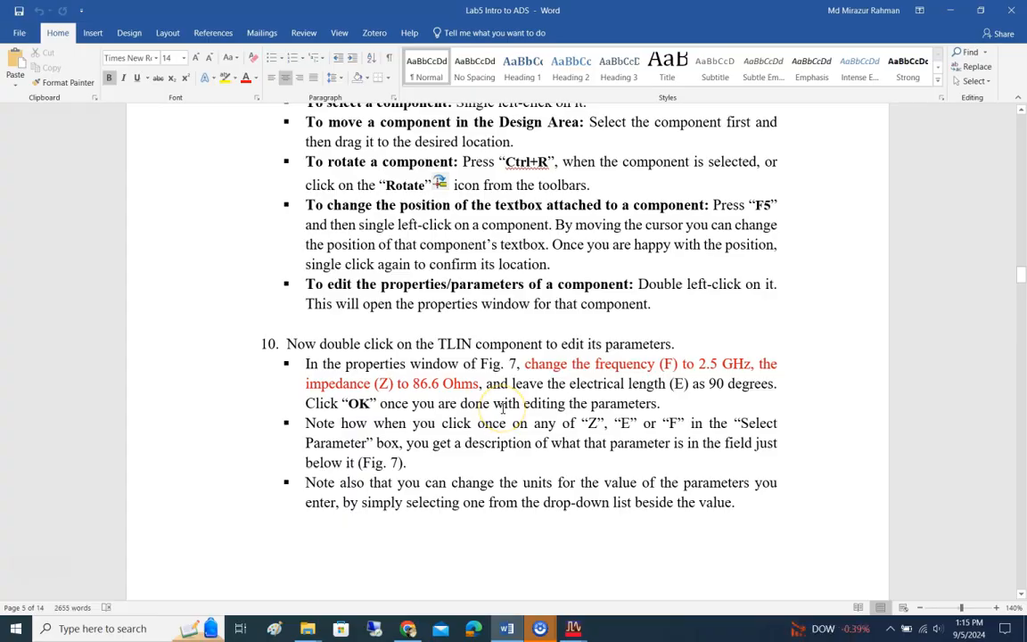
Step: Return to the TLIN parameters in ADS and set the characteristic impedance Z to 86.6 Ohm
{"action": "key", "text": "alt+Tab"}
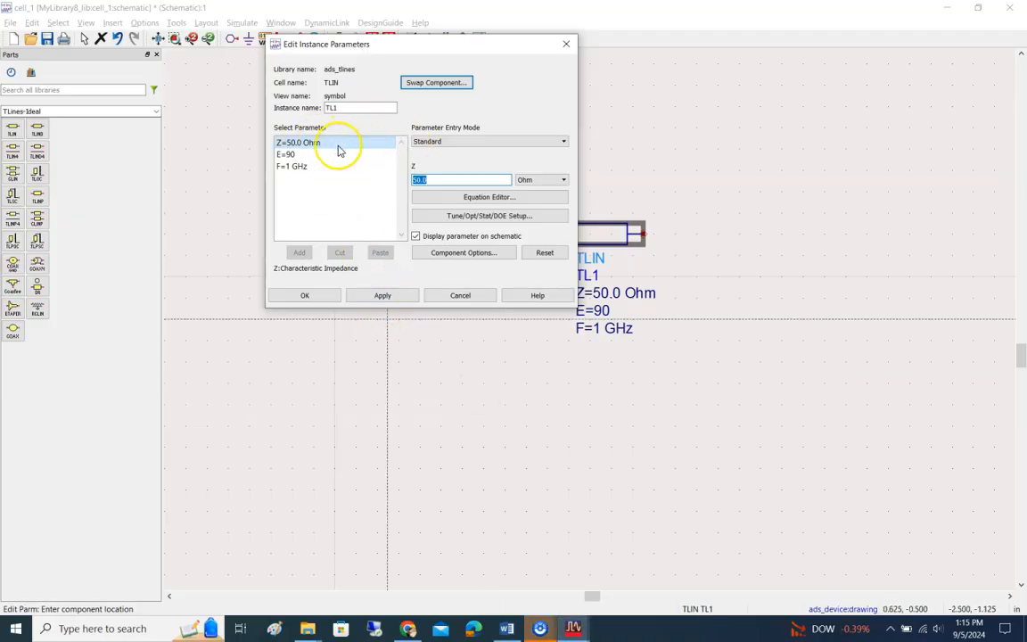
{"action": "left_click", "coordinate": [322, 147]}
{"action": "left_click_drag", "start_coordinate": [437, 180], "coordinate": [376, 190]}
{"action": "type", "text": "86.6"}
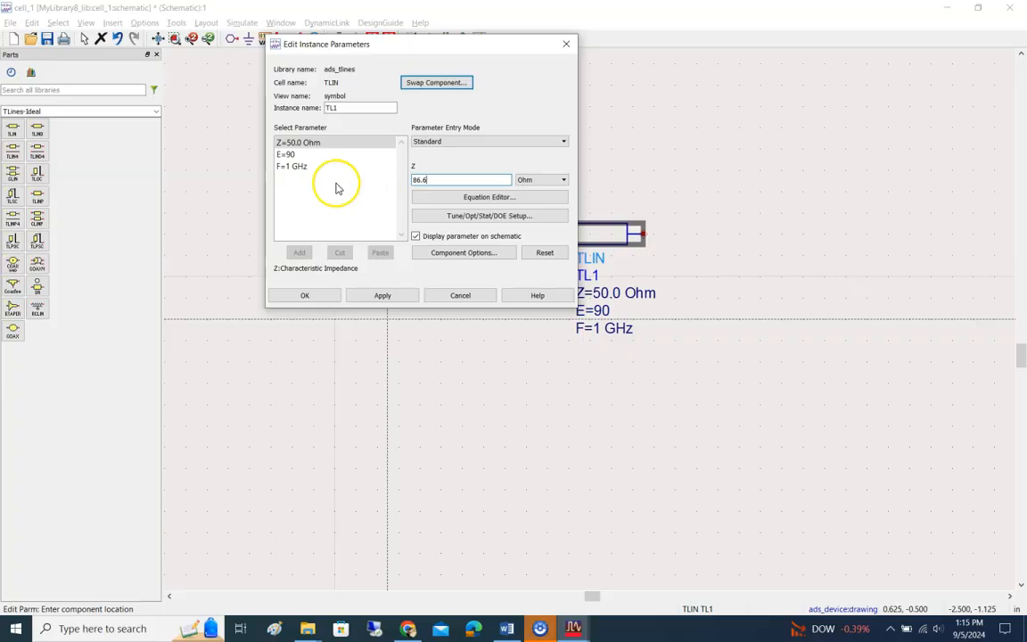
{"action": "left_click", "coordinate": [302, 156]}
Step: Compare the TLIN parameters in ADS with Fig. 7 of the lab document in Word
{"action": "key", "text": "alt+Tab"}
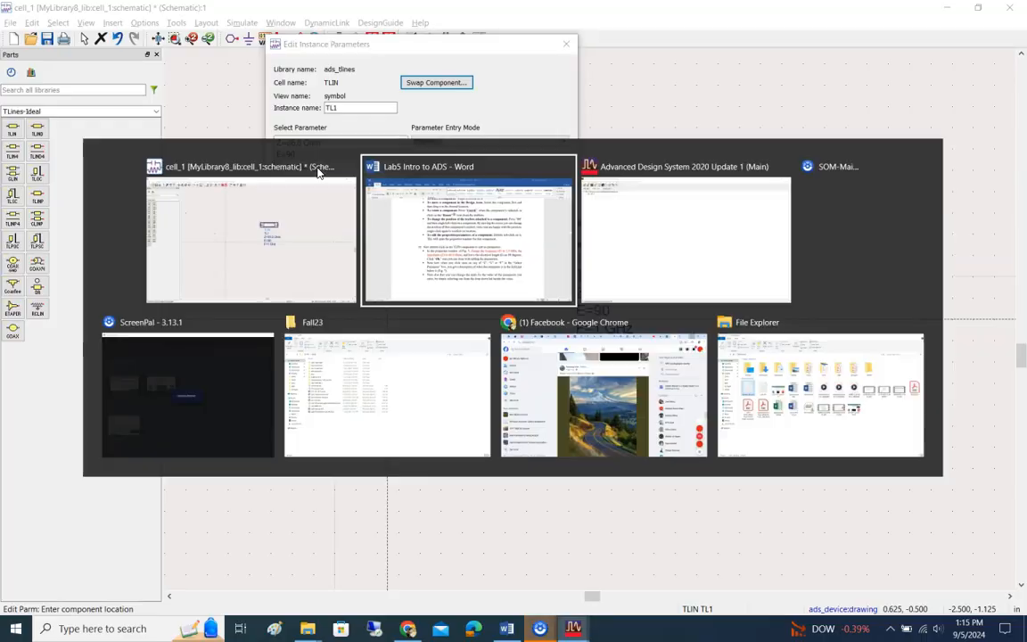
{"action": "scroll", "coordinate": [489, 267], "scroll_direction": "down", "scroll_amount": 5}
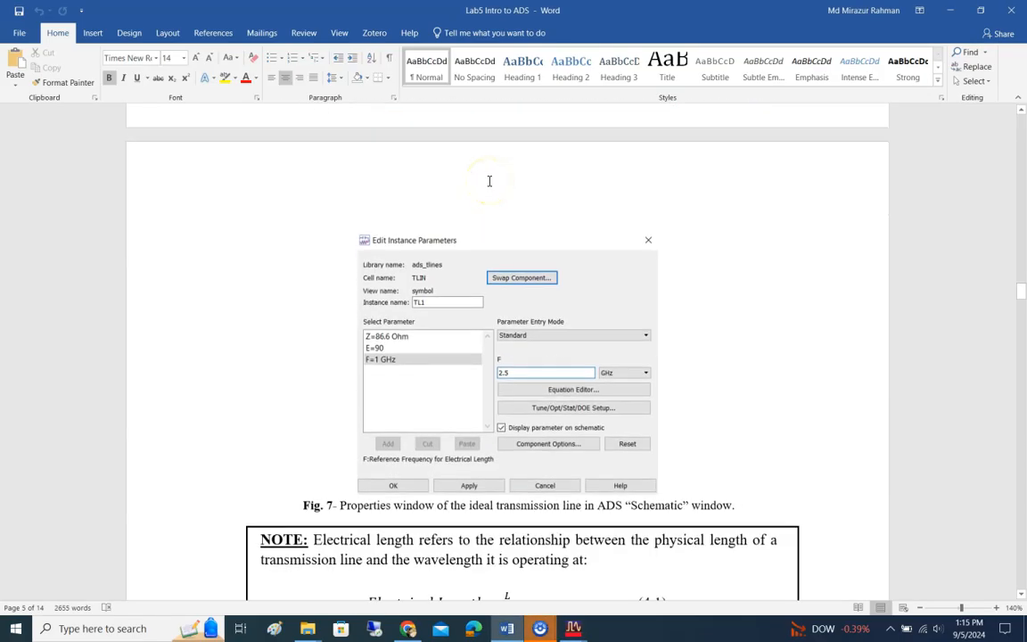
{"action": "scroll", "coordinate": [489, 181], "scroll_direction": "down", "scroll_amount": 3}
{"action": "scroll", "coordinate": [490, 181], "scroll_direction": "up", "scroll_amount": 2}
{"action": "scroll", "coordinate": [489, 181], "scroll_direction": "up", "scroll_amount": 3}
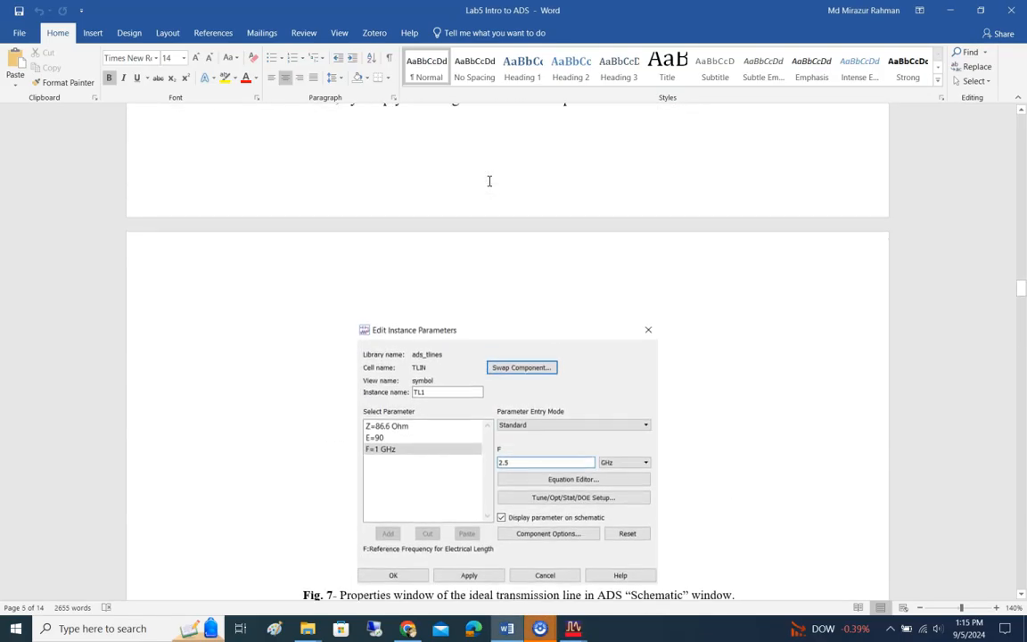
{"action": "key", "text": "alt+Tab"}
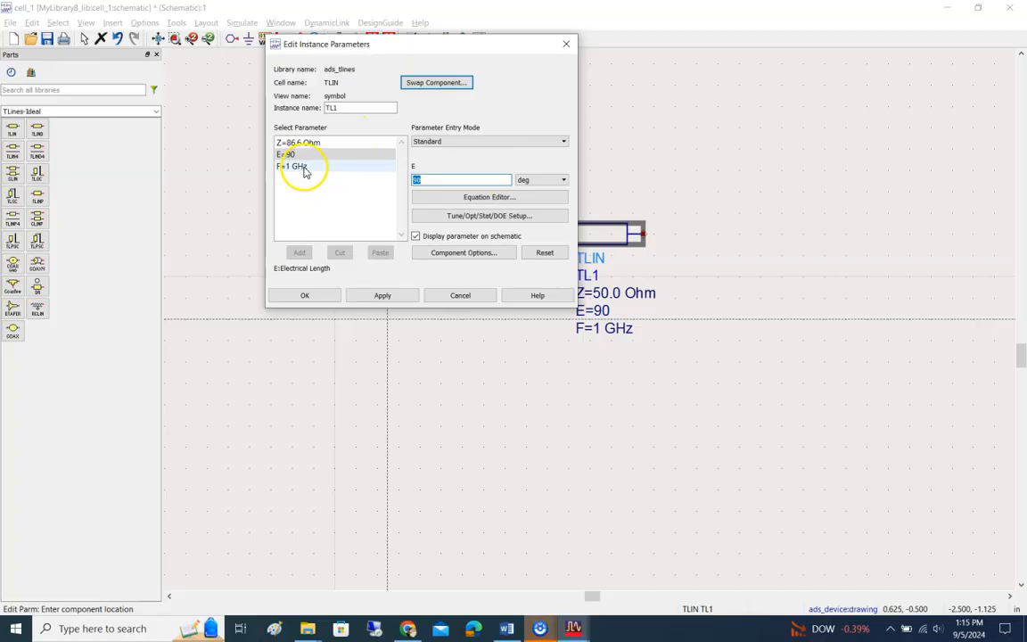
{"action": "key", "text": "alt+Tab"}
{"action": "scroll", "coordinate": [588, 287], "scroll_direction": "down", "scroll_amount": 4}
{"action": "scroll", "coordinate": [588, 287], "scroll_direction": "up", "scroll_amount": 4}
Step: Return to the TLIN parameters in ADS, set the reference frequency F to 2.5 GHz and select the electrical length parameter
{"action": "key", "text": "alt+Tab"}
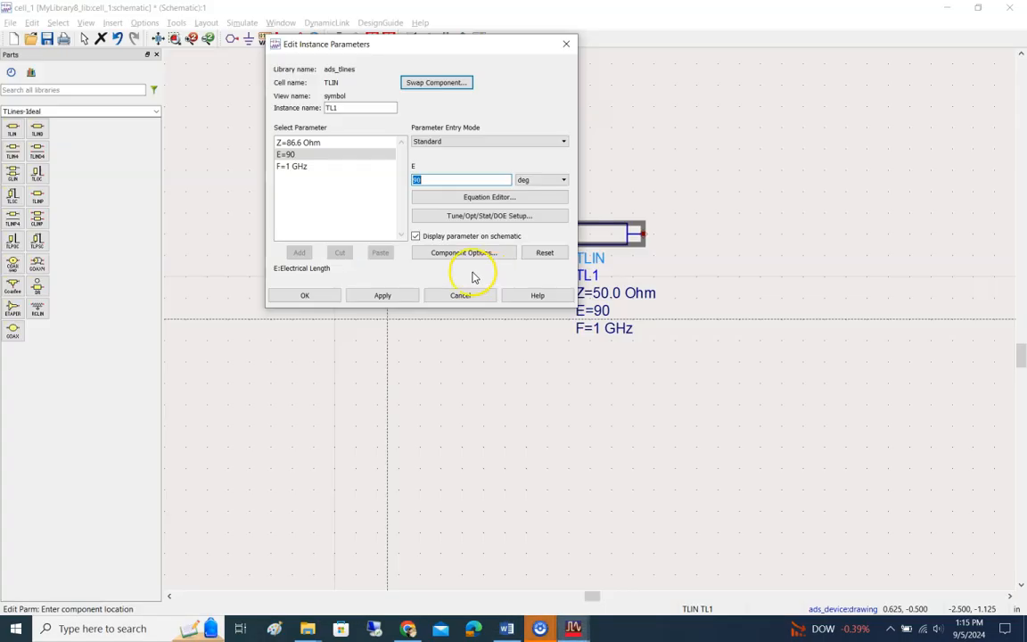
{"action": "left_click", "coordinate": [303, 166]}
{"action": "double_click", "coordinate": [452, 179]}
{"action": "type", "text": "2.5"}
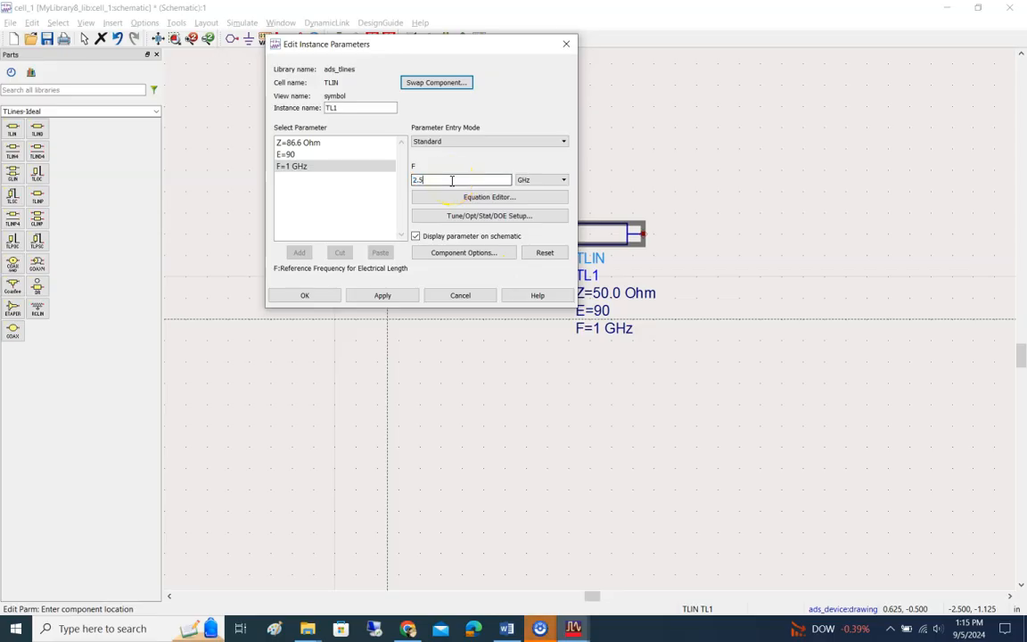
{"action": "left_click", "coordinate": [303, 154]}
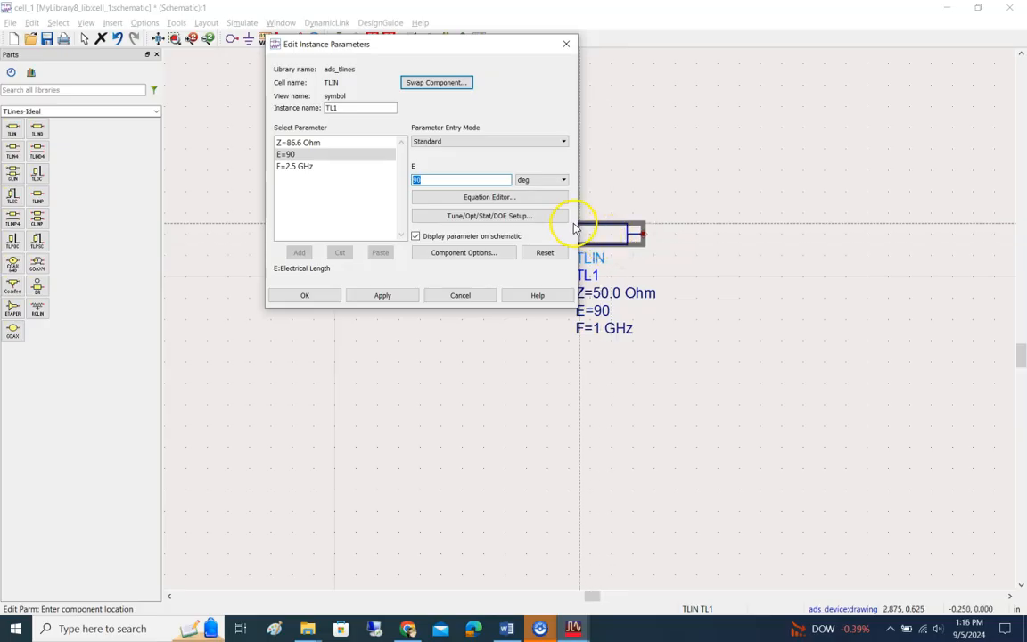
{"action": "left_click", "coordinate": [601, 240]}
Step: Switch to the lab document in Word and read the note on electrical length below Fig. 7
{"action": "key", "text": "alt+Tab"}
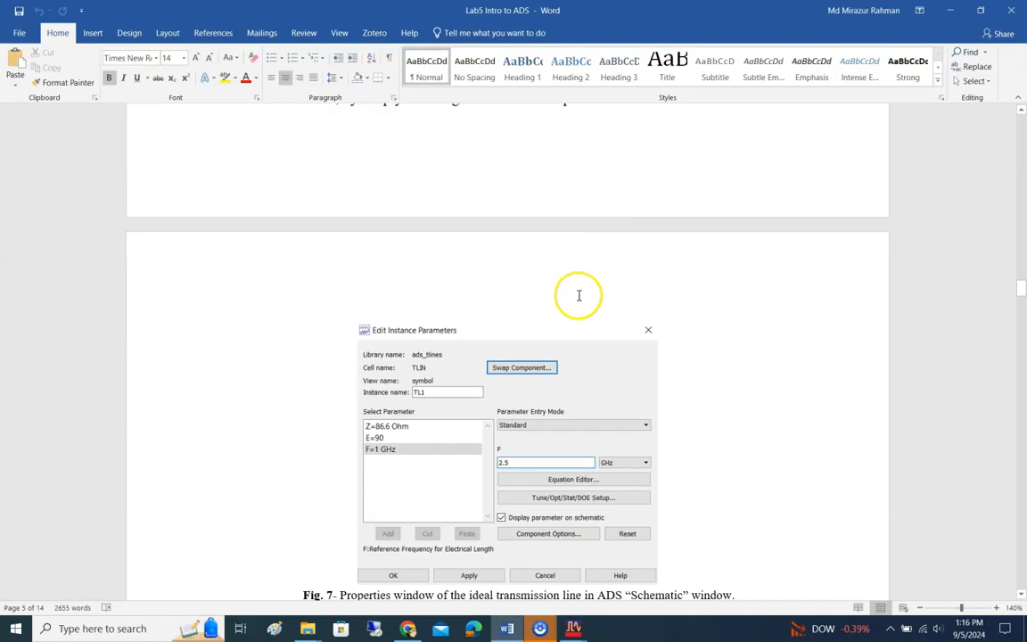
{"action": "scroll", "coordinate": [550, 252], "scroll_direction": "down", "scroll_amount": 10}
{"action": "scroll", "coordinate": [550, 247], "scroll_direction": "up", "scroll_amount": 3}
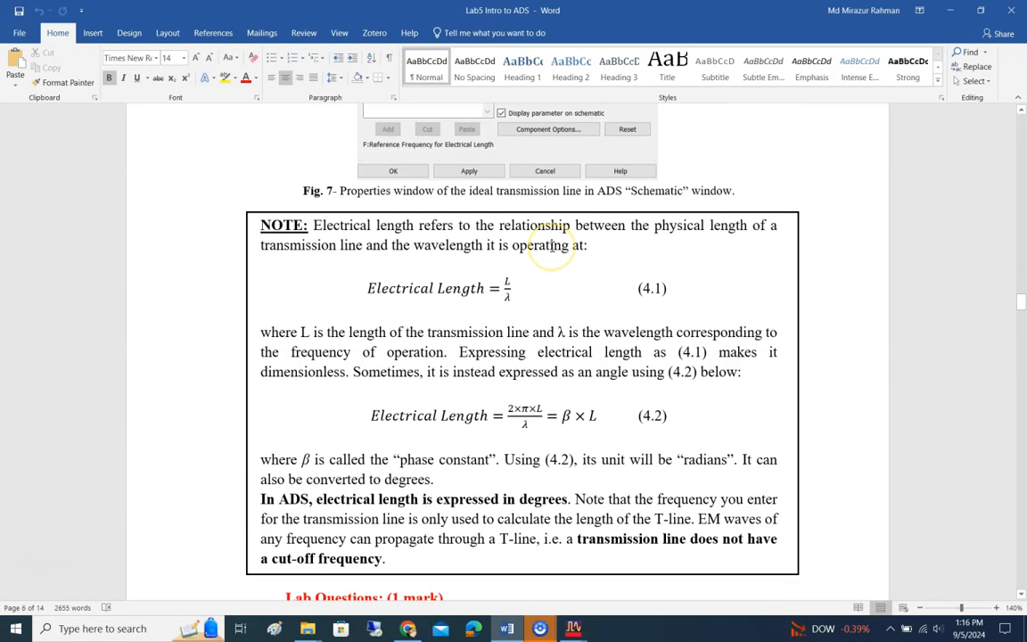
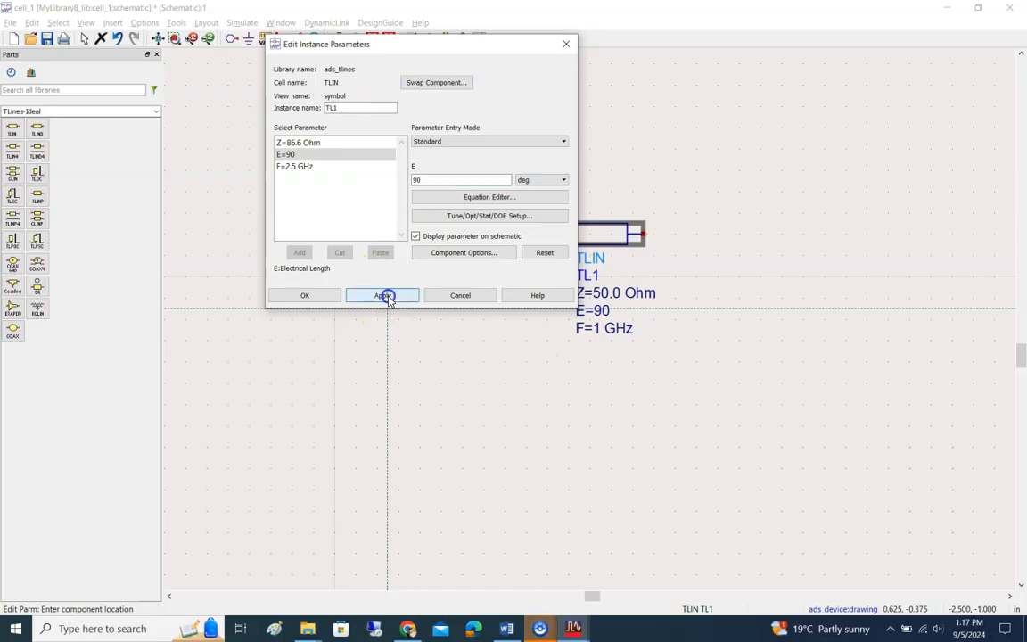
Step: Accept the edited TLIN parameters and close their dialog
{"action": "left_click", "coordinate": [305, 297]}
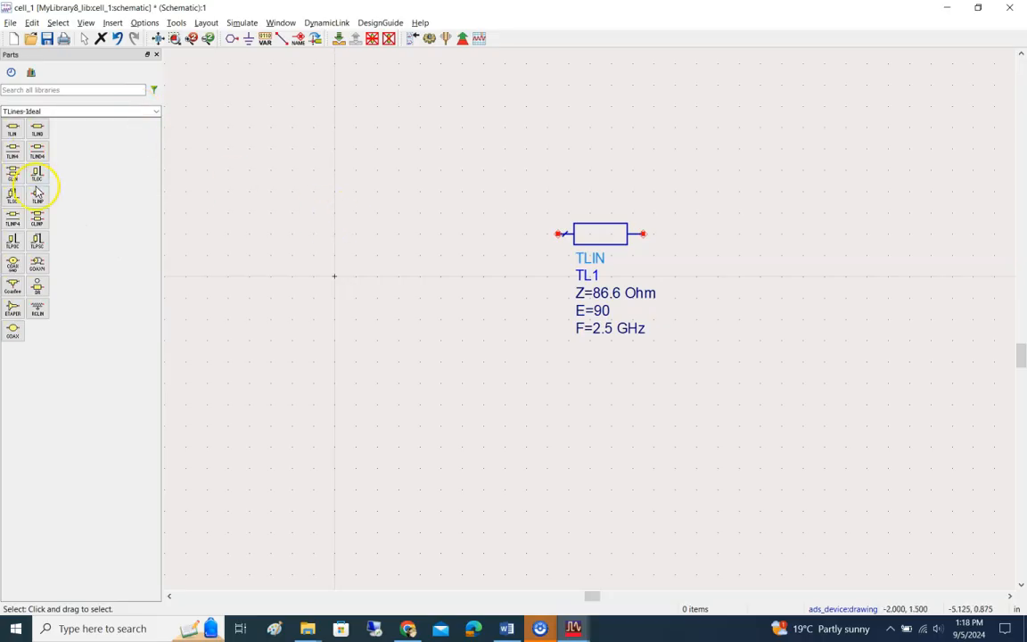
Step: Check step 11 of the lab document in Word for the palette that supplies the two loads, and return to ADS
{"action": "left_click", "coordinate": [156, 111]}
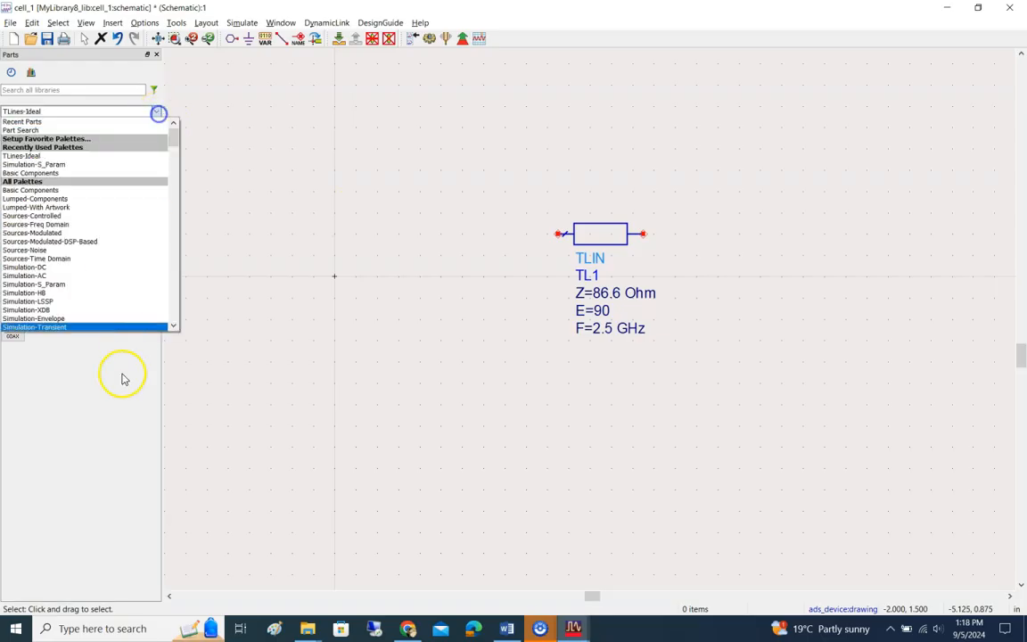
{"action": "left_click", "coordinate": [233, 128]}
{"action": "key", "text": "alt+Tab"}
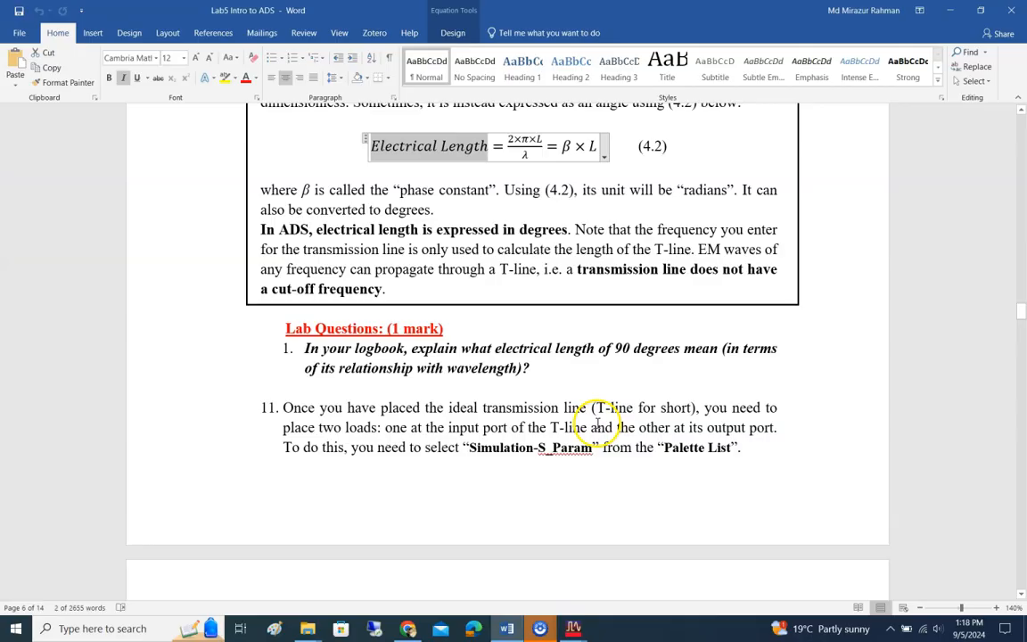
{"action": "key", "text": "alt+Tab"}
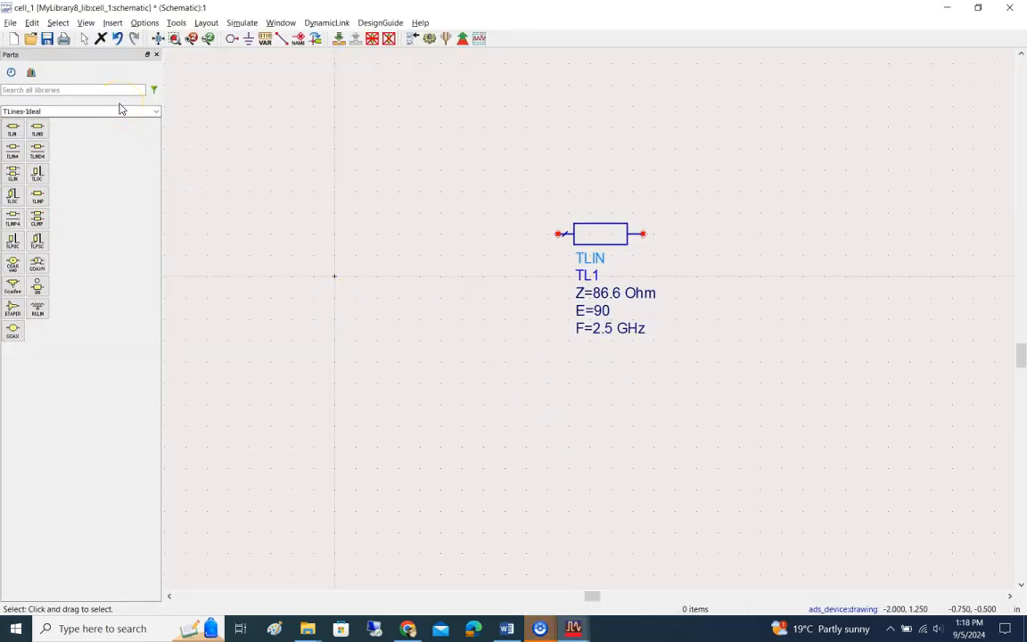
Step: Place a ground symbol below and to the left of TLIN and wire it to the line's input port
{"action": "left_click", "coordinate": [233, 39]}
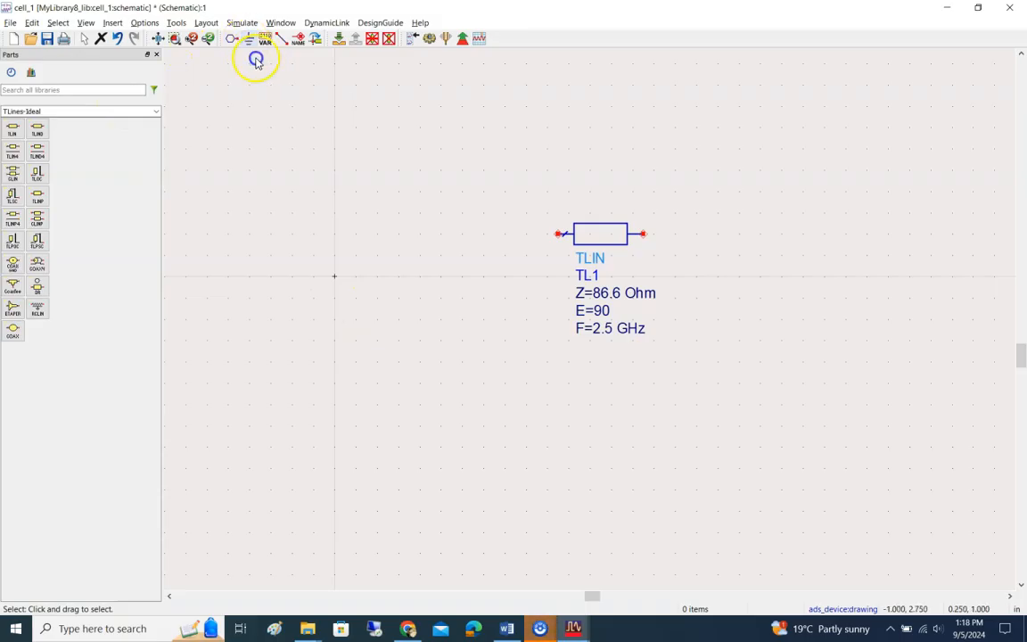
{"action": "left_click", "coordinate": [249, 40]}
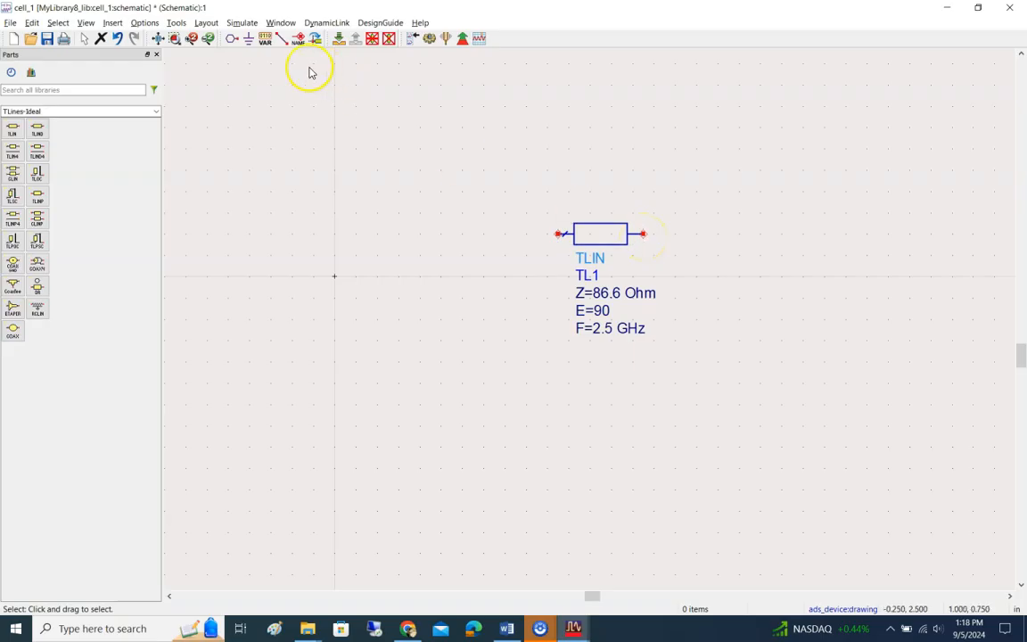
{"action": "left_click", "coordinate": [250, 39]}
{"action": "left_click", "coordinate": [493, 321]}
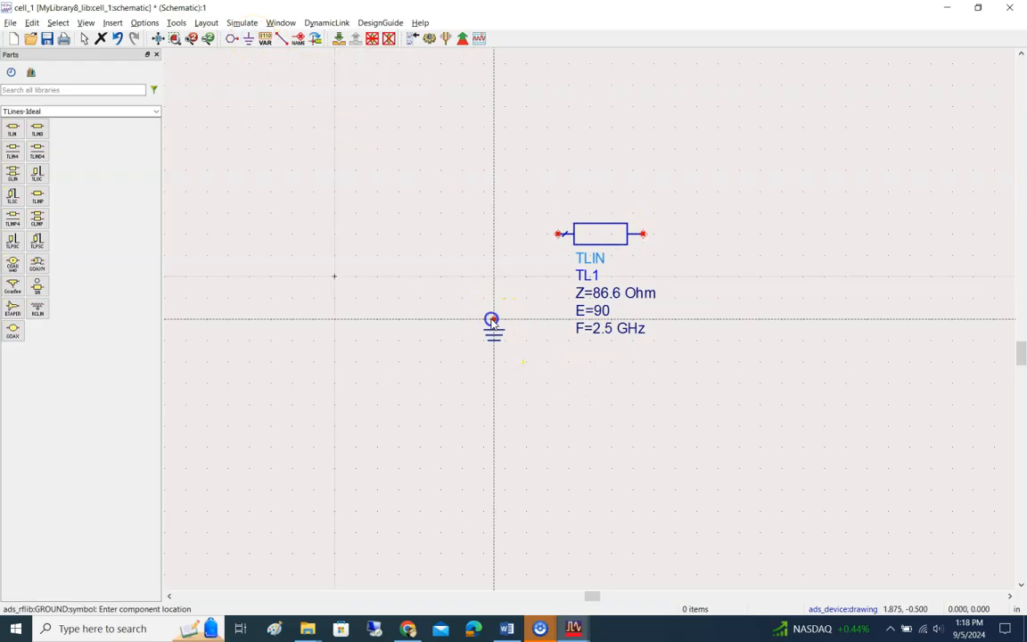
{"action": "left_click", "coordinate": [285, 41]}
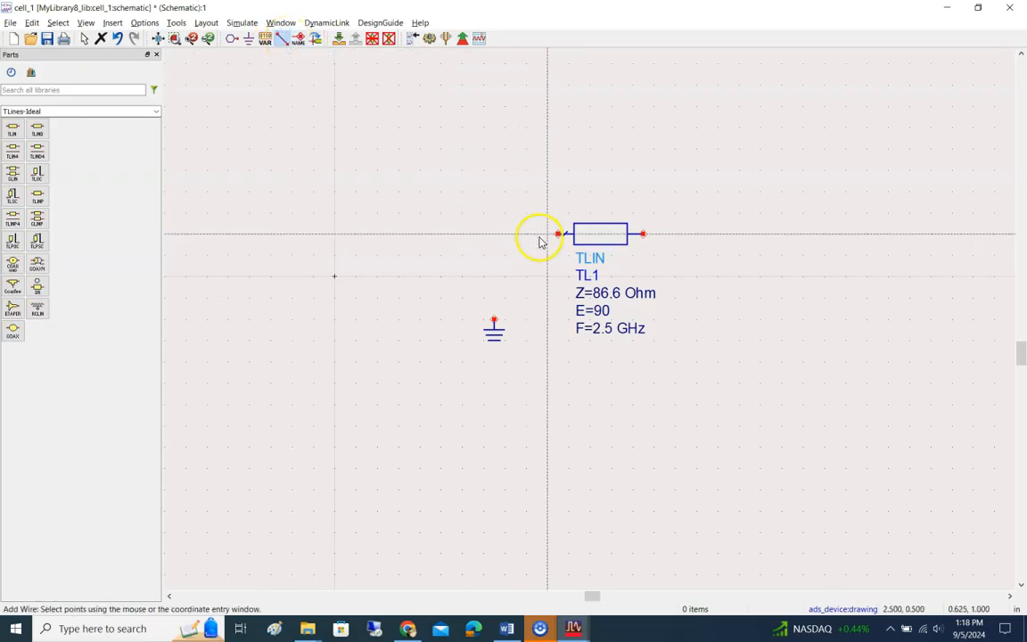
{"action": "left_click", "coordinate": [556, 235]}
{"action": "left_click", "coordinate": [494, 318]}
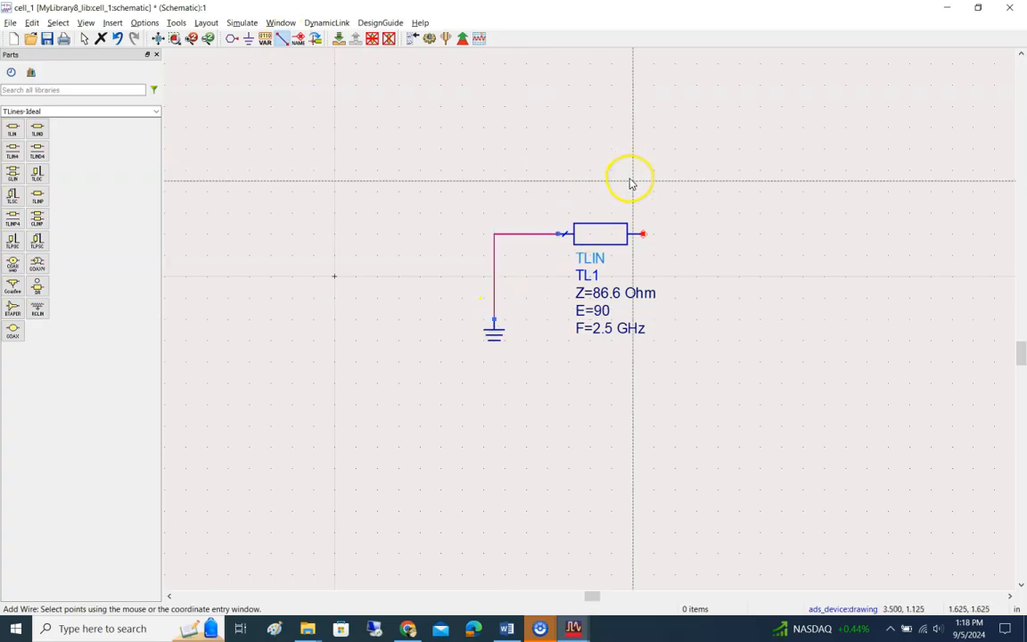
{"action": "left_click", "coordinate": [503, 235]}
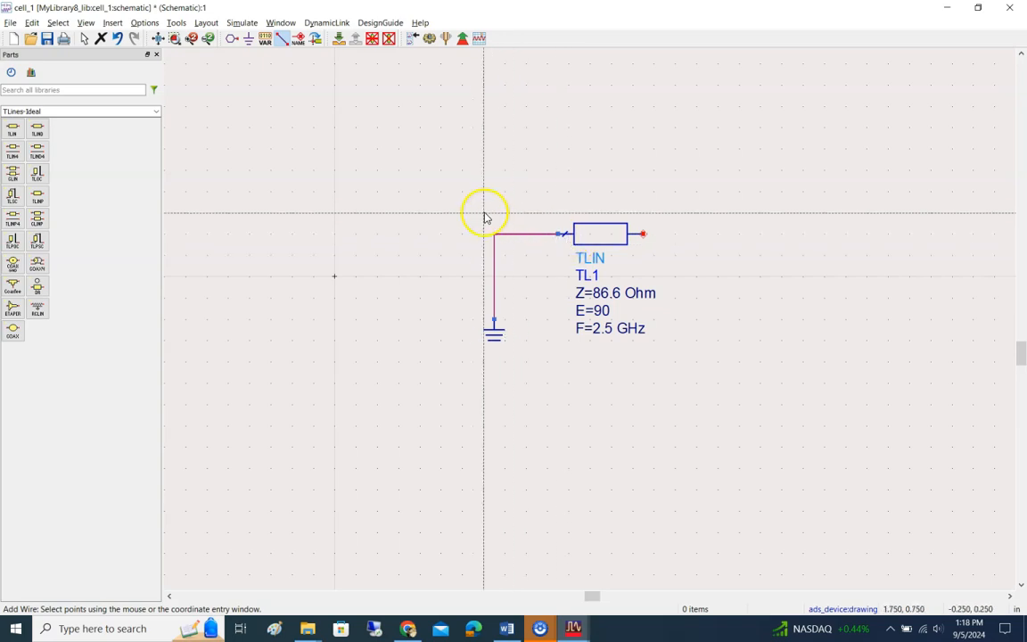
{"action": "key", "text": "Escape"}
Step: Delete the wire between the ground symbol and TLIN, and remove the ground symbol as well
{"action": "left_click", "coordinate": [498, 237]}
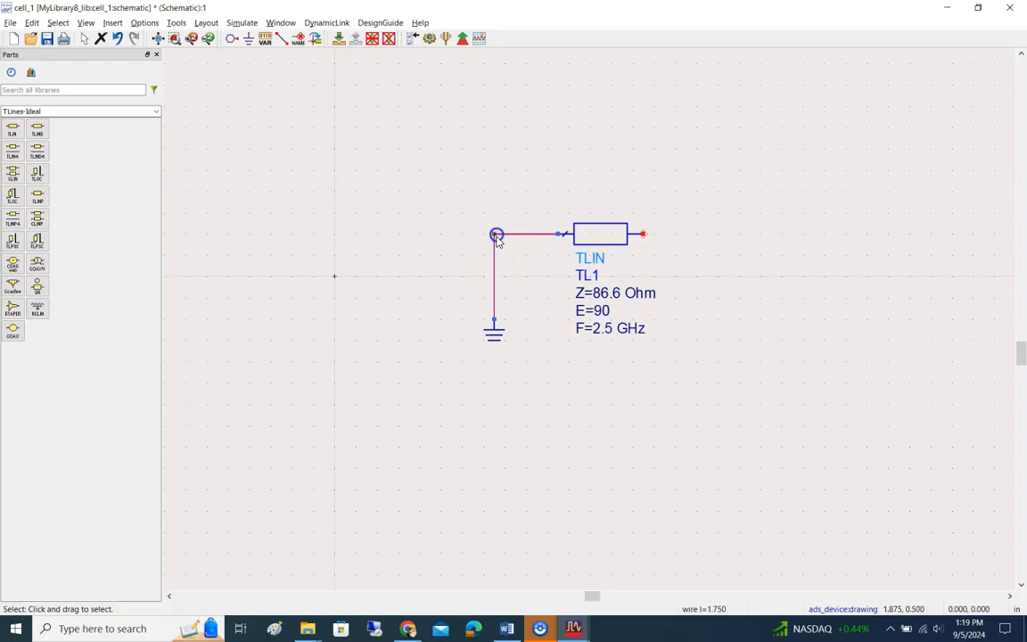
{"action": "key", "text": "Delete"}
{"action": "left_click", "coordinate": [534, 273]}
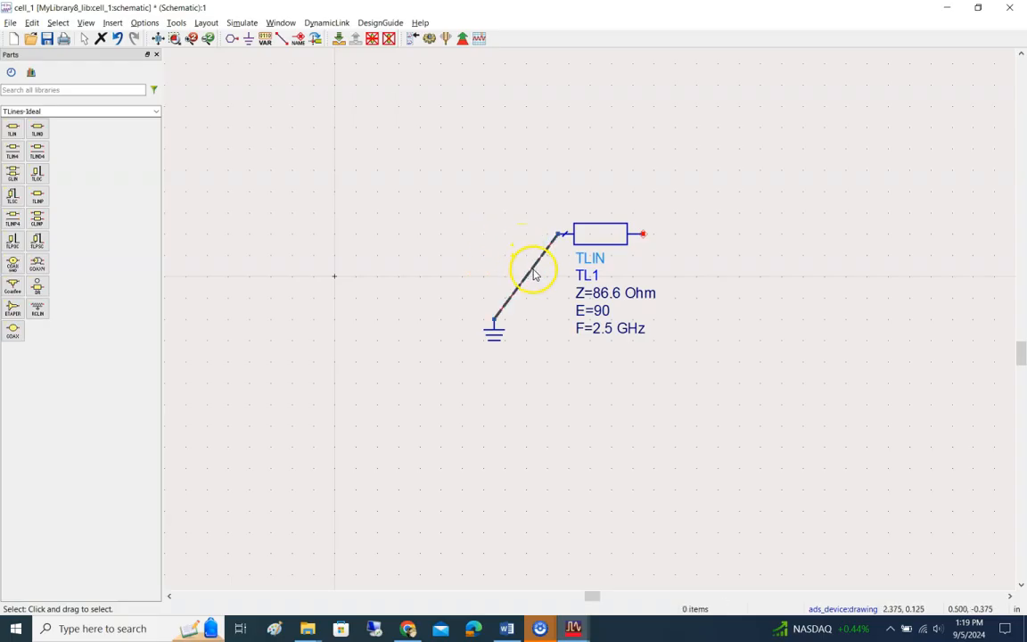
{"action": "key", "text": "Delete"}
{"action": "left_click", "coordinate": [490, 322]}
{"action": "left_click_drag", "start_coordinate": [490, 326], "coordinate": [451, 343]}
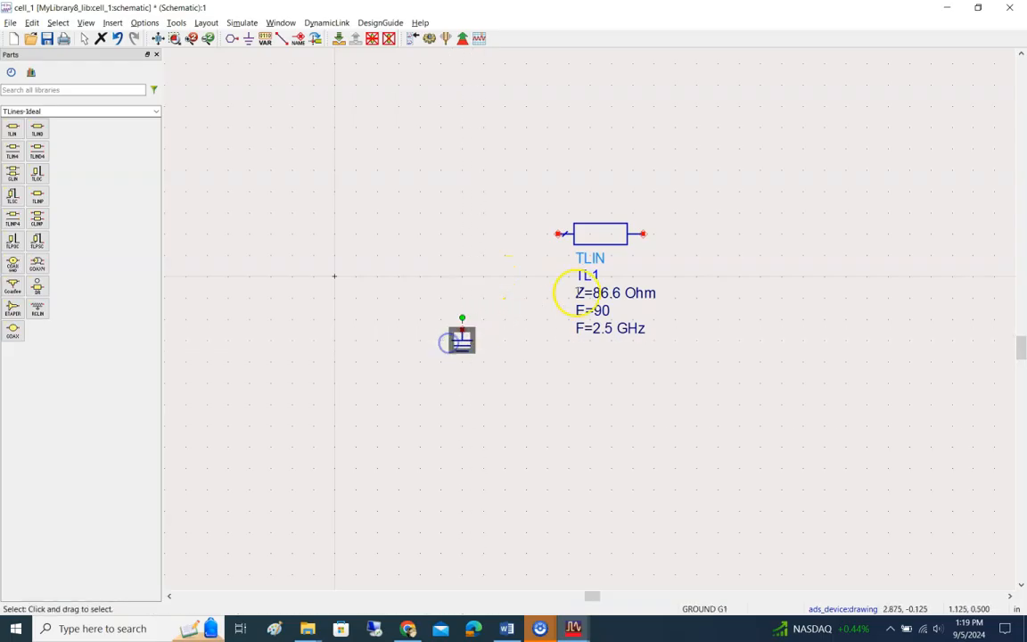
{"action": "left_click", "coordinate": [502, 280]}
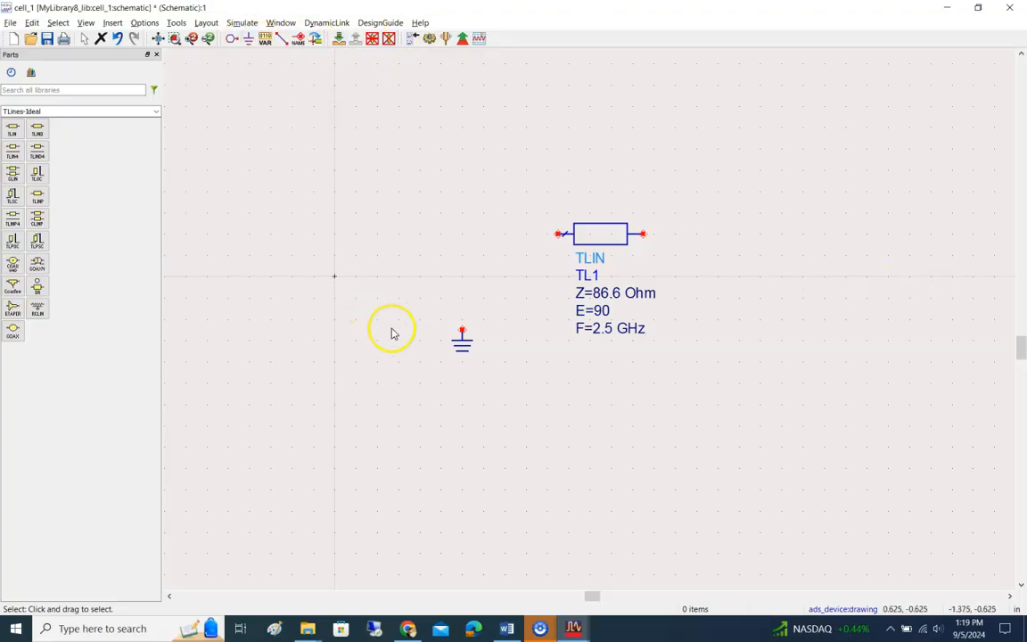
{"action": "left_click", "coordinate": [461, 343]}
{"action": "key", "text": "Delete"}
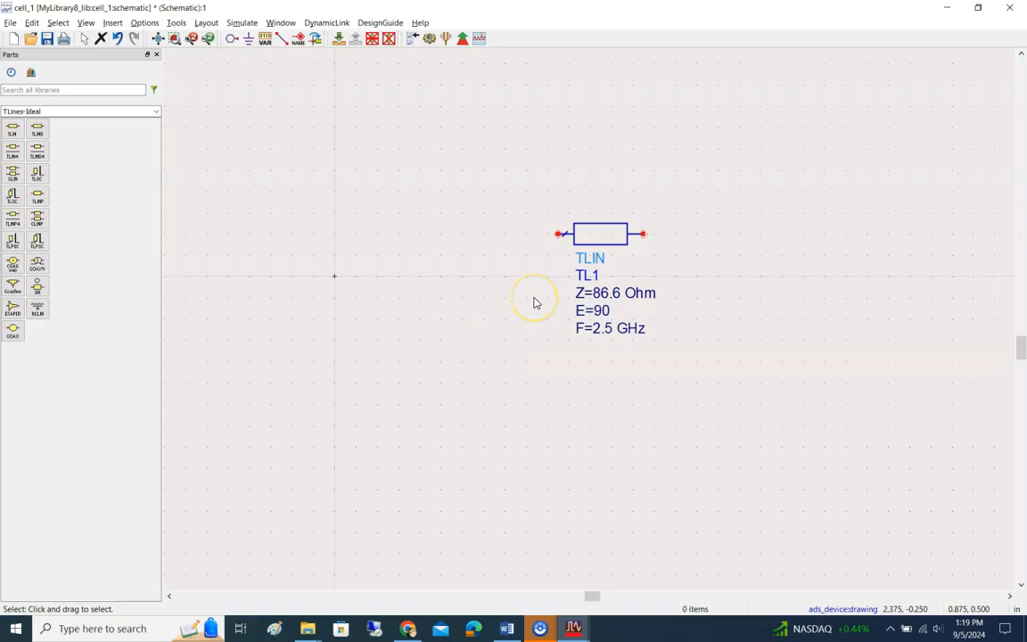
Step: Place one Term port impedance termination from the Simulation-S_Param palette on each side of TLIN
{"action": "left_click", "coordinate": [156, 112]}
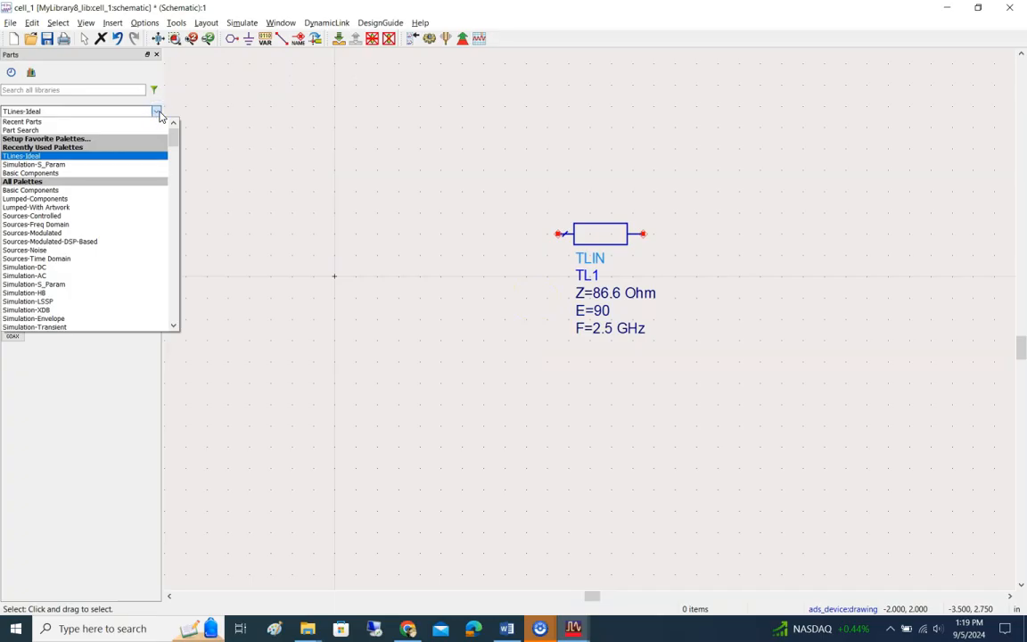
{"action": "left_click", "coordinate": [158, 112]}
{"action": "left_click", "coordinate": [158, 112]}
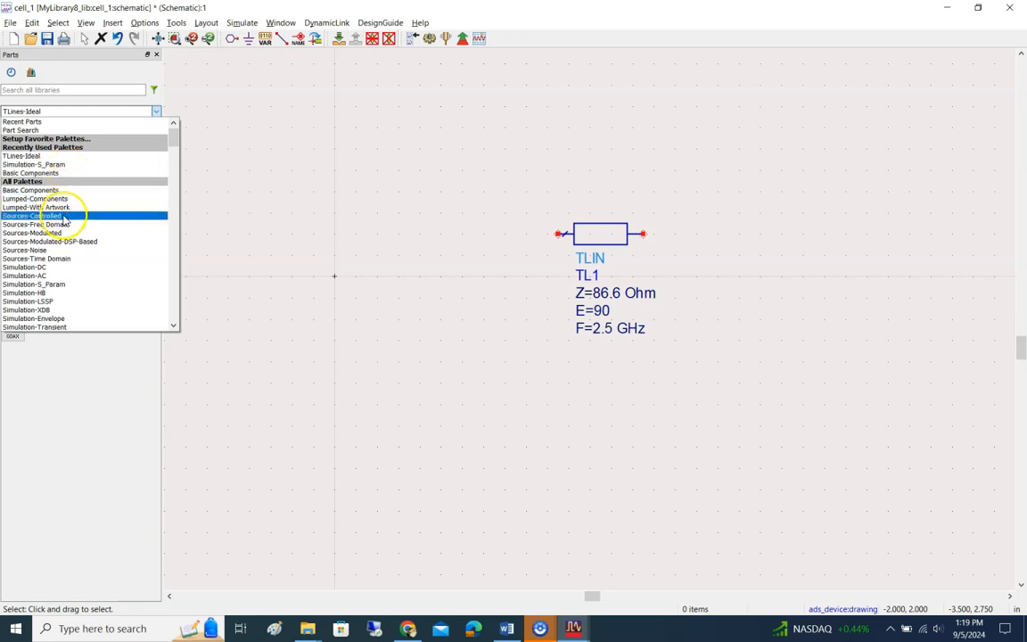
{"action": "left_click", "coordinate": [73, 173]}
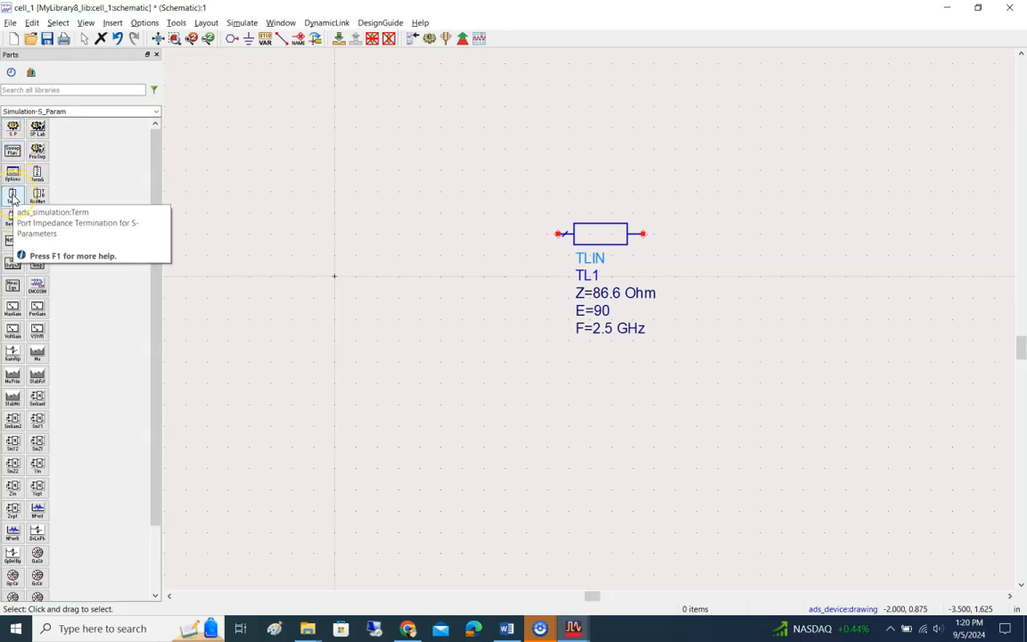
{"action": "left_click", "coordinate": [13, 198]}
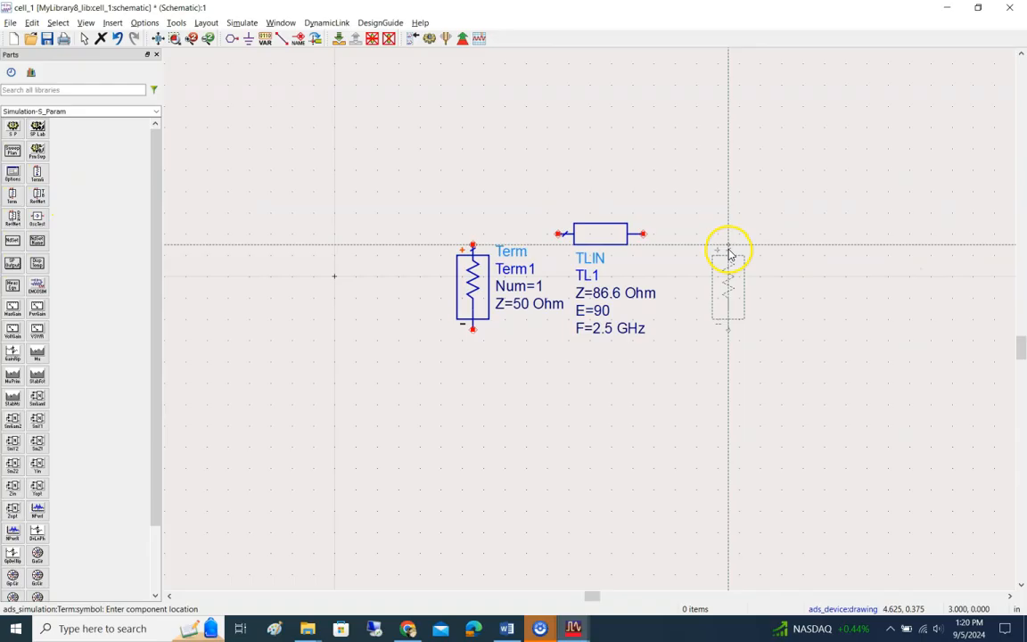
{"action": "left_click", "coordinate": [729, 250]}
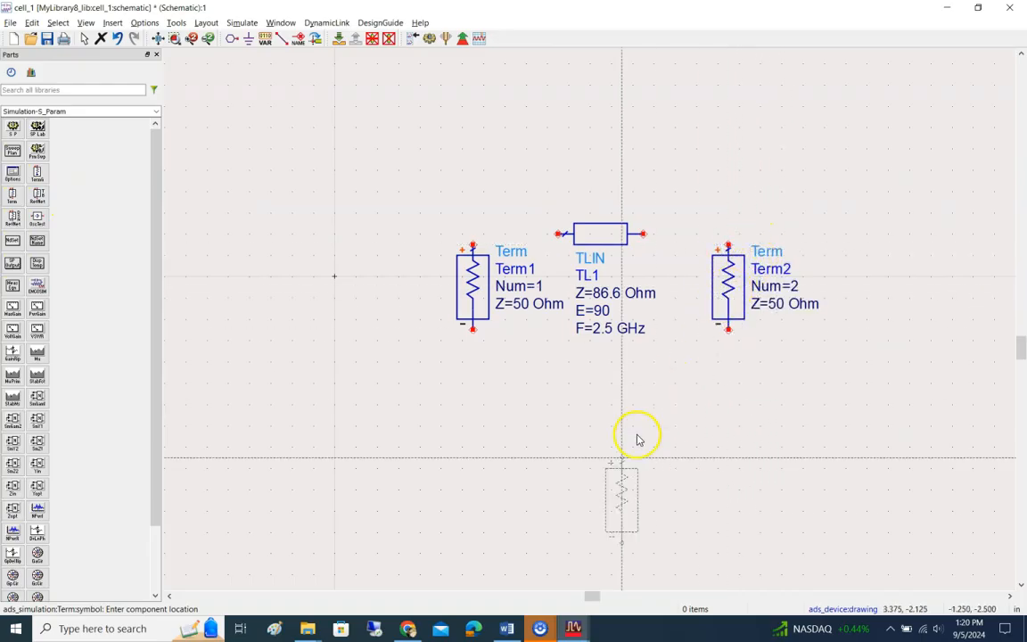
{"action": "key", "text": "Escape"}
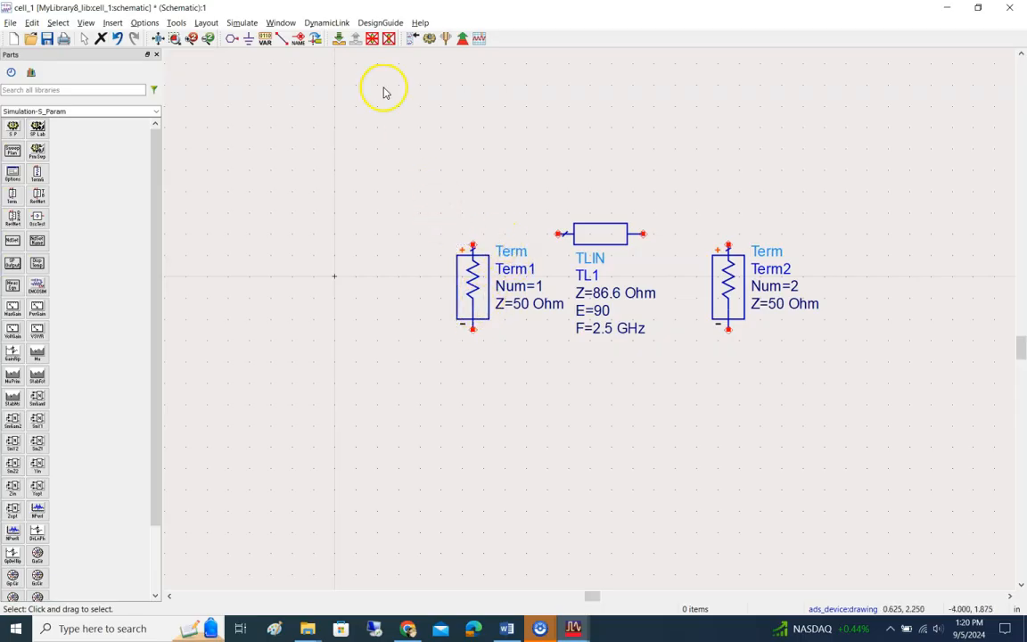
Step: Wire the positive terminal of Term1 to the TLIN input and that of Term2 to the TLIN output
{"action": "left_click", "coordinate": [283, 41]}
{"action": "left_click", "coordinate": [472, 244]}
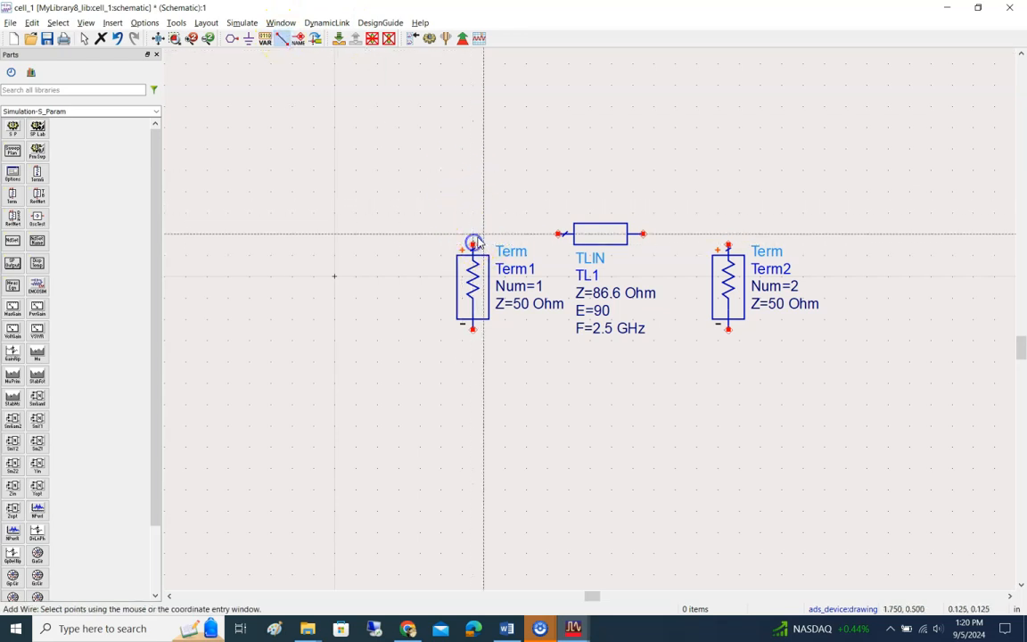
{"action": "left_click", "coordinate": [559, 234]}
{"action": "left_click", "coordinate": [643, 235]}
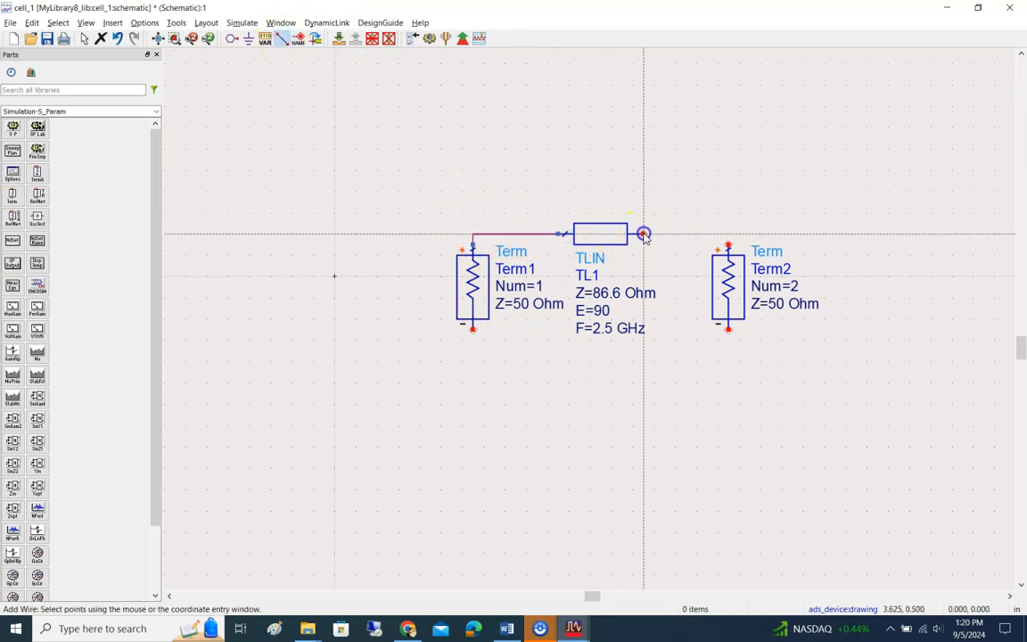
{"action": "left_click", "coordinate": [728, 236]}
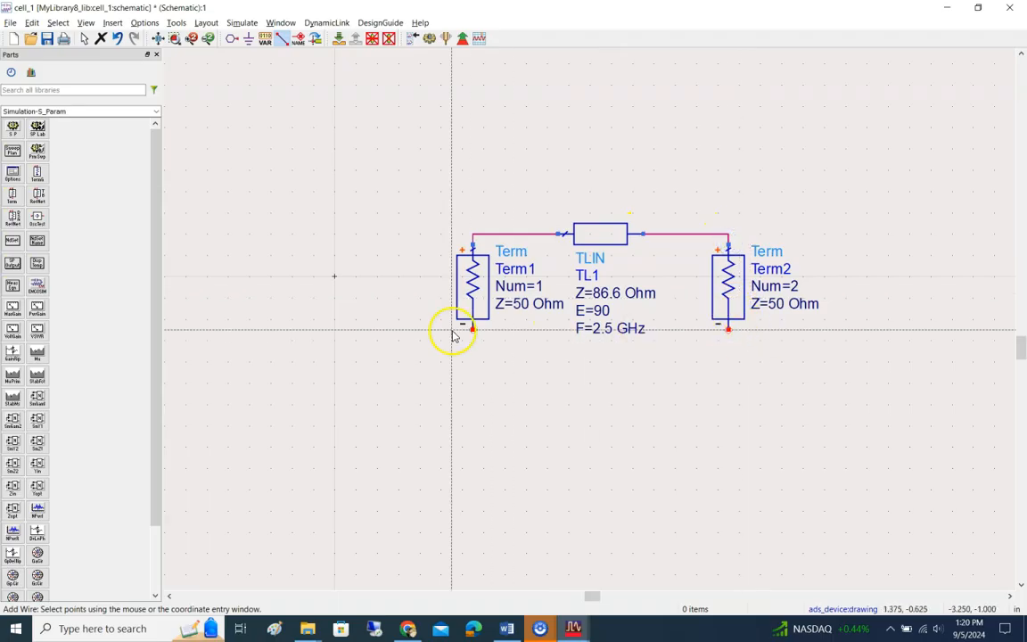
{"action": "key", "text": "Escape"}
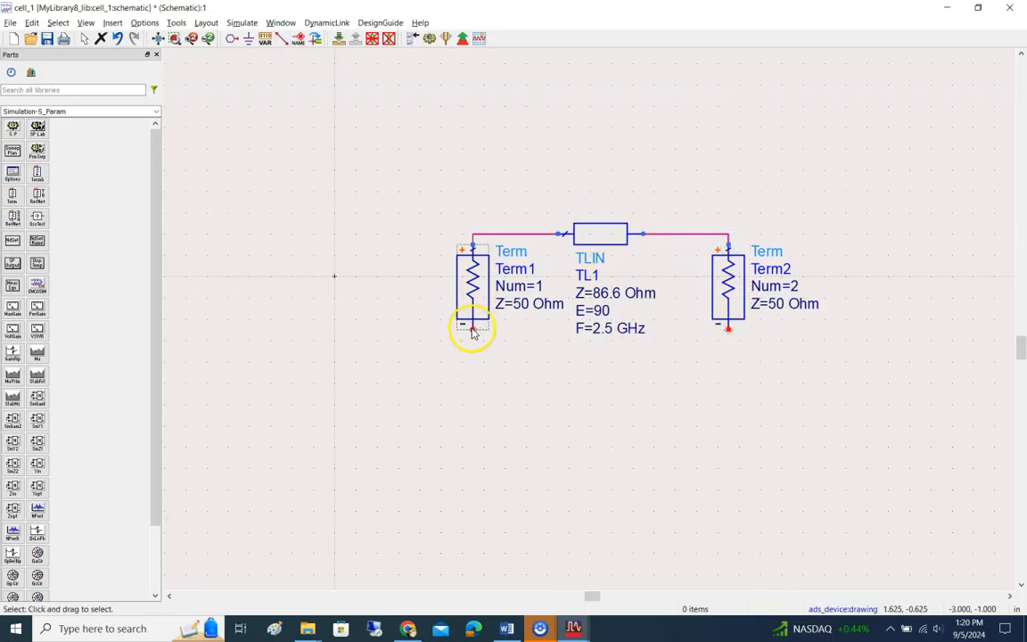
Step: Attach a ground symbol to the negative terminal of each of the two terminations
{"action": "left_click", "coordinate": [249, 39]}
{"action": "left_click", "coordinate": [473, 330]}
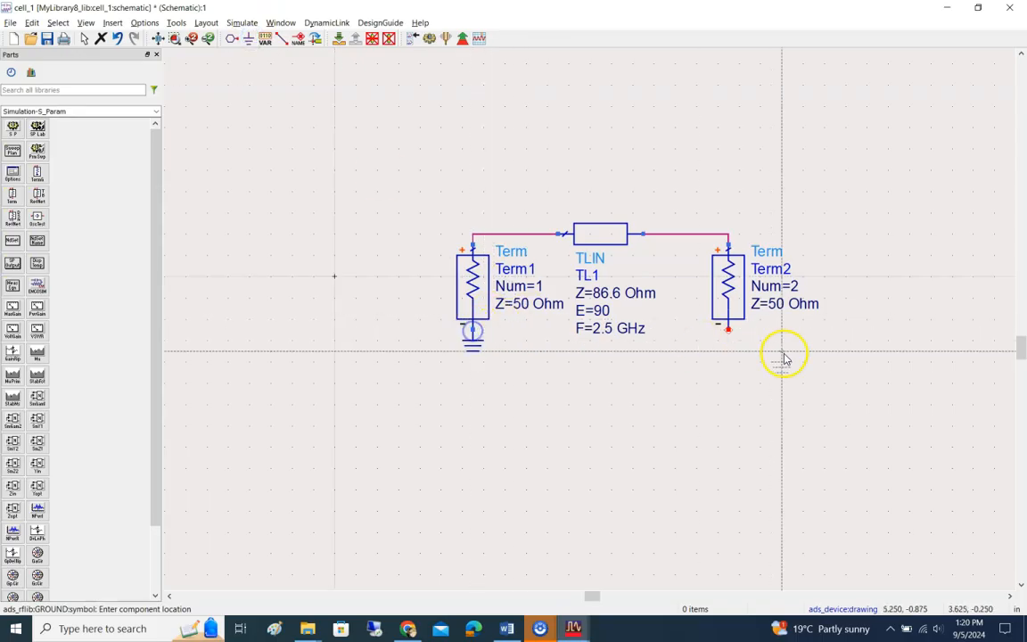
{"action": "left_click", "coordinate": [729, 332]}
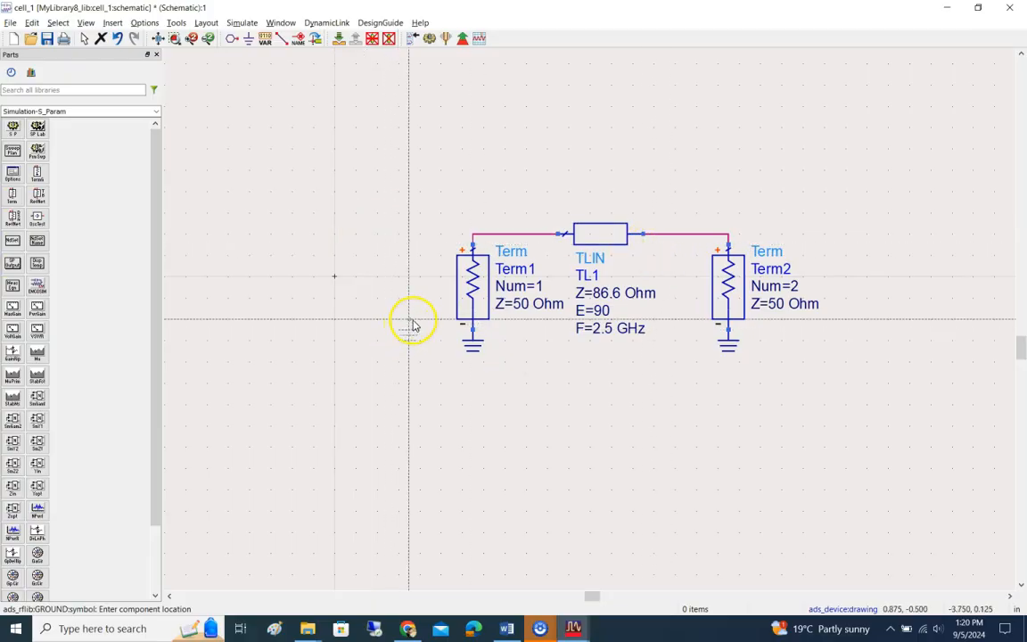
{"action": "key", "text": "Escape"}
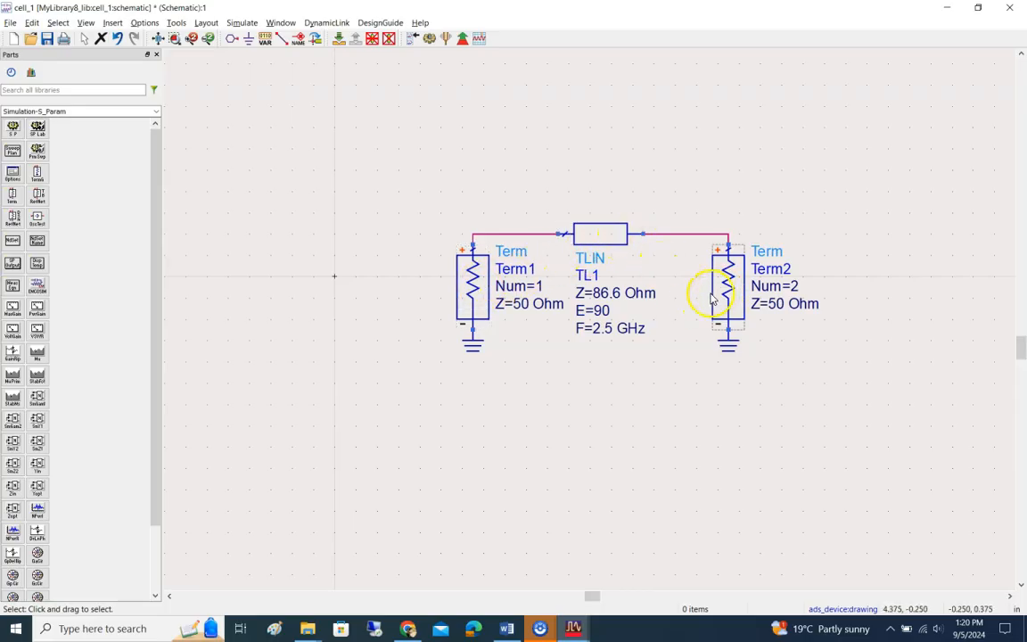
Step: Inspect the port number and reference impedance parameters of Term1, and close the dialog without changes
{"action": "double_click", "coordinate": [472, 282]}
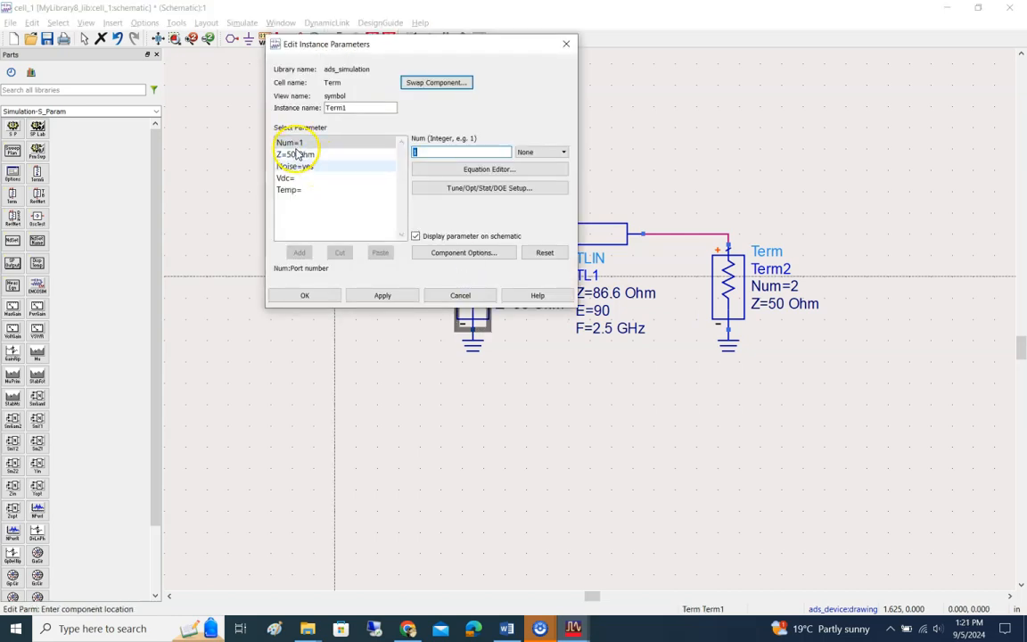
{"action": "left_click", "coordinate": [437, 154]}
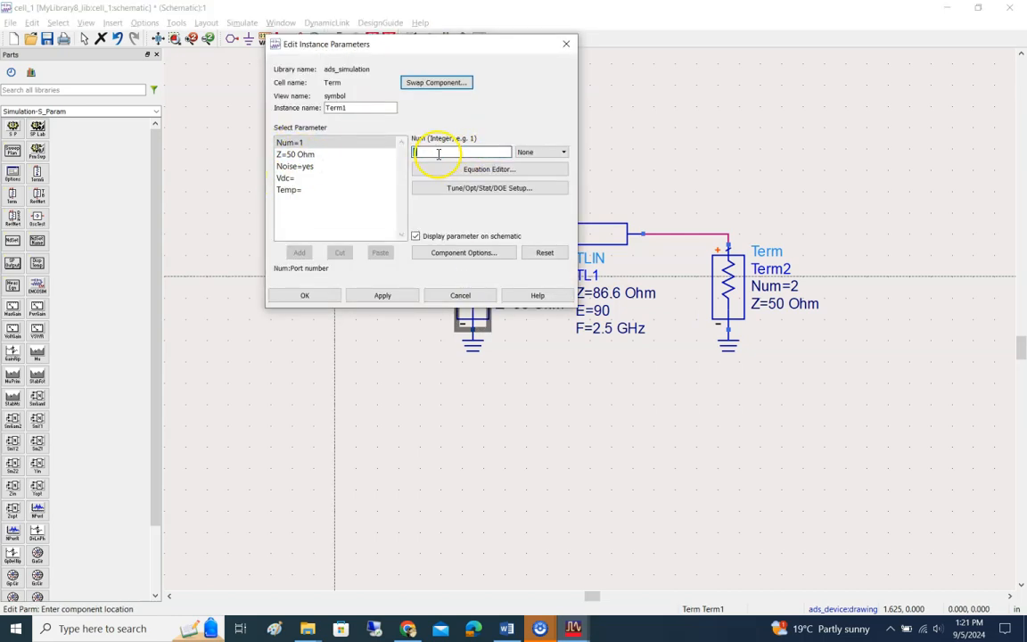
{"action": "left_click", "coordinate": [298, 155]}
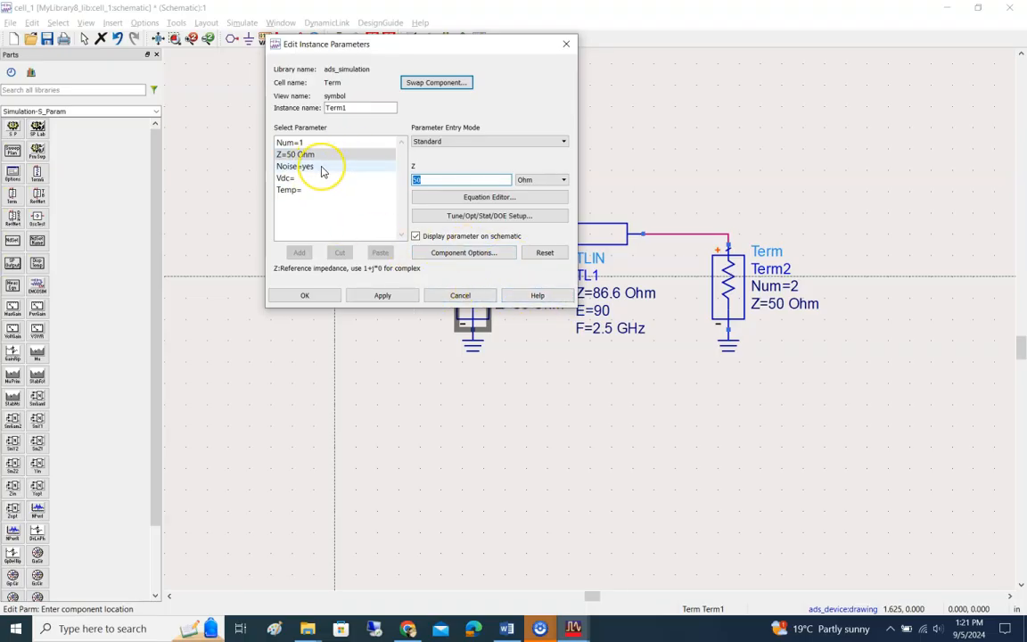
{"action": "left_click", "coordinate": [460, 296]}
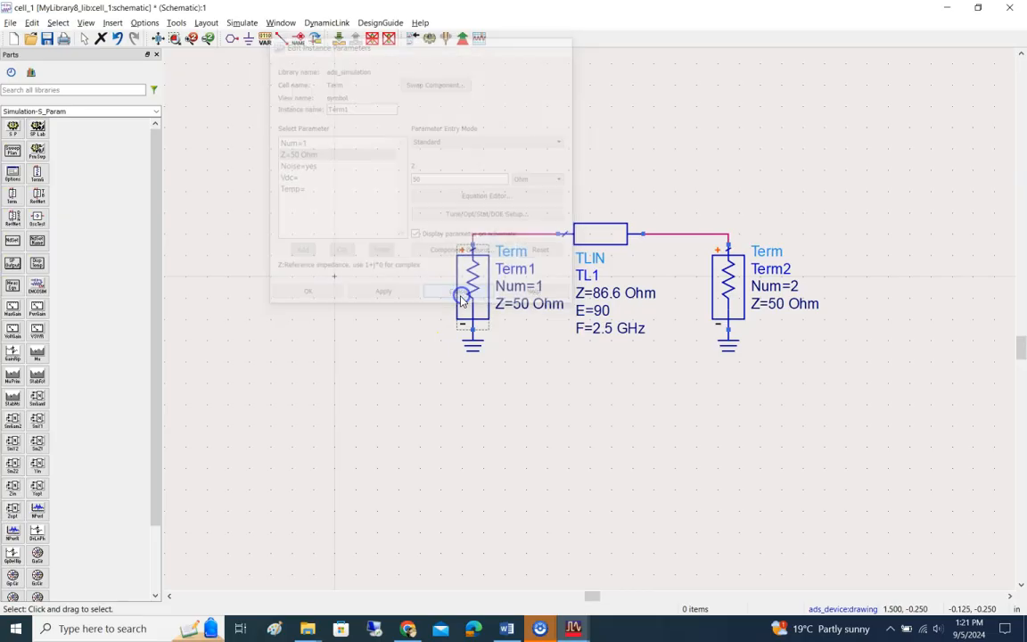
Step: Open the Term2 parameters, check step 13 of the lab document in Word for the required impedance, and return to ADS
{"action": "double_click", "coordinate": [727, 283]}
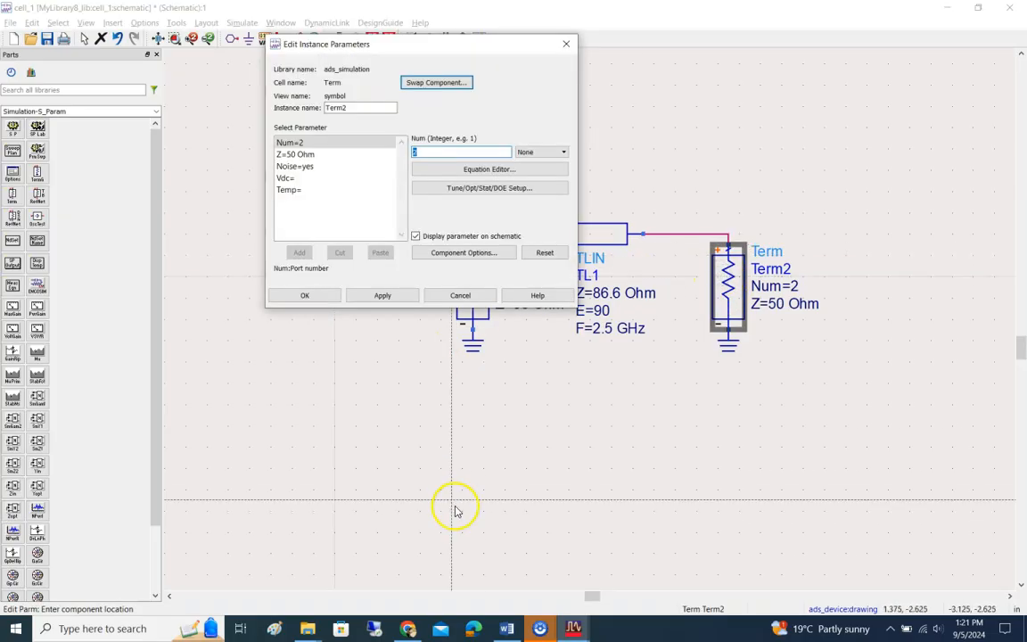
{"action": "left_click", "coordinate": [507, 628]}
{"action": "scroll", "coordinate": [531, 402], "scroll_direction": "down", "scroll_amount": 1}
{"action": "scroll", "coordinate": [532, 322], "scroll_direction": "down", "scroll_amount": 8}
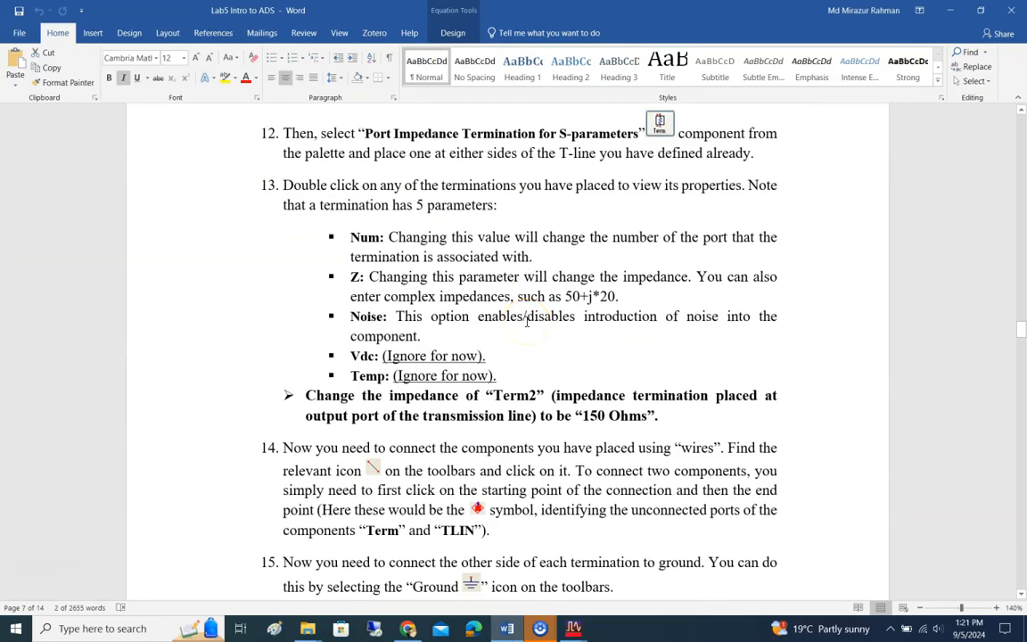
{"action": "key", "text": "alt+Tab"}
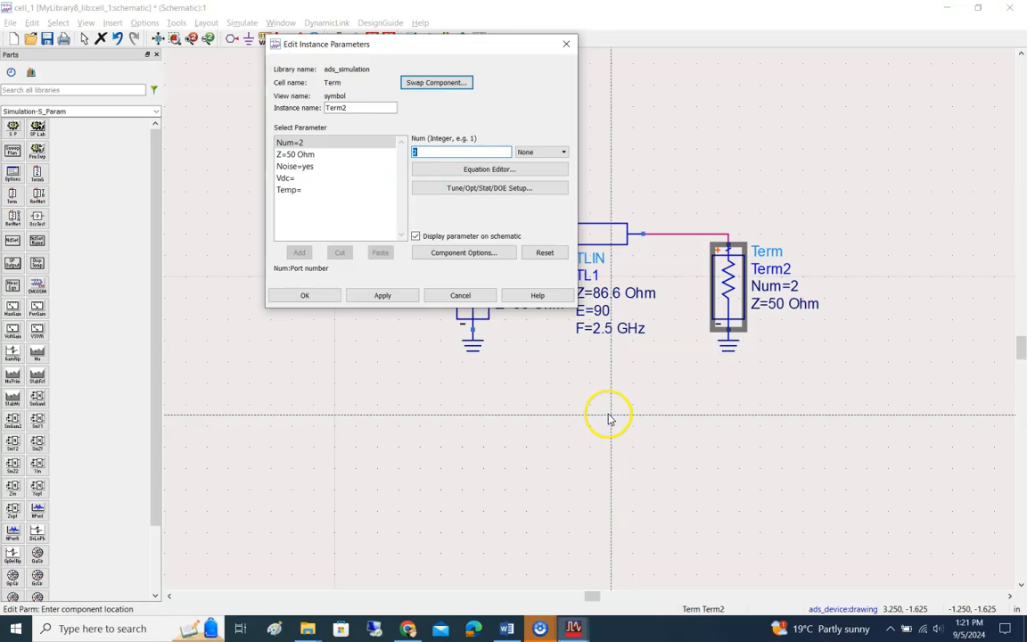
Step: Set Term2's reference impedance to 150 Ohm, and apply and close its parameters
{"action": "left_click", "coordinate": [314, 155]}
{"action": "type", "text": "150"}
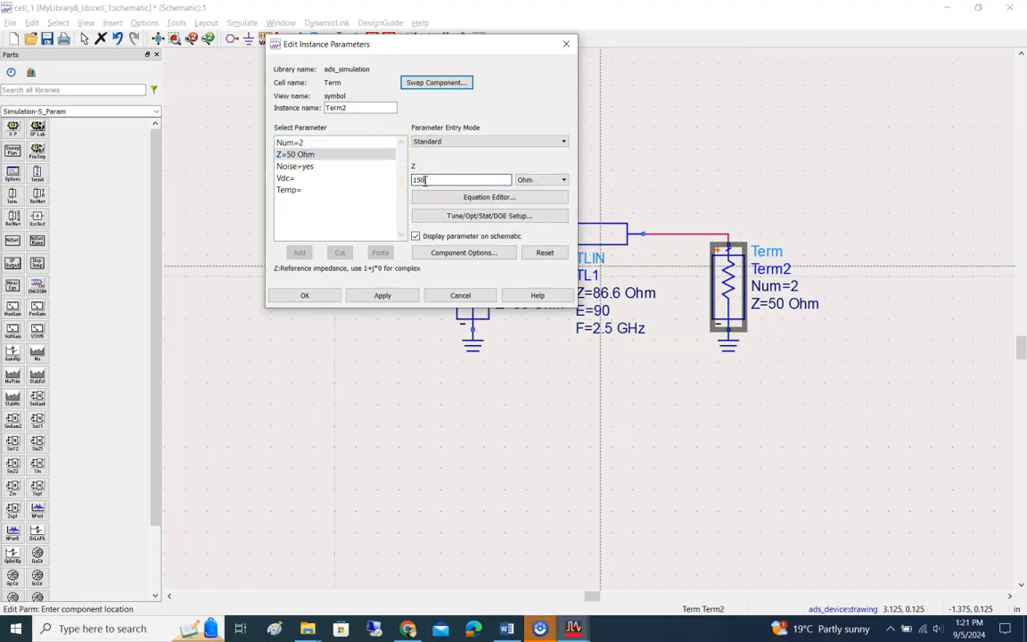
{"action": "left_click", "coordinate": [385, 295]}
{"action": "left_click", "coordinate": [308, 293]}
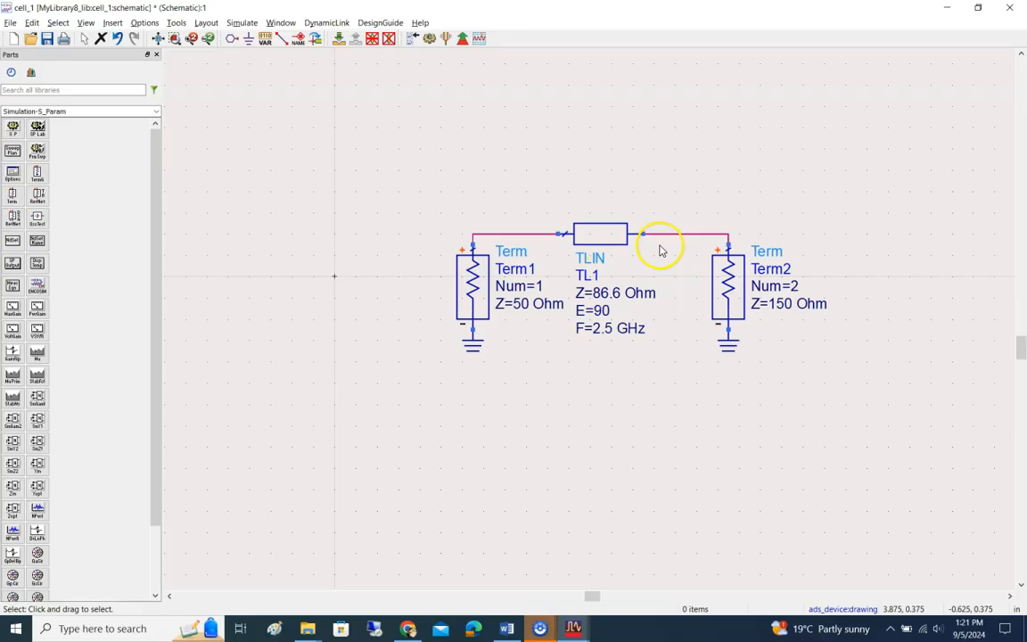
Step: Check the complex impedance format in step 13 of the lab document in Word, and set Term1's impedance to 50+j*25 in ADS
{"action": "key", "text": "alt+Tab"}
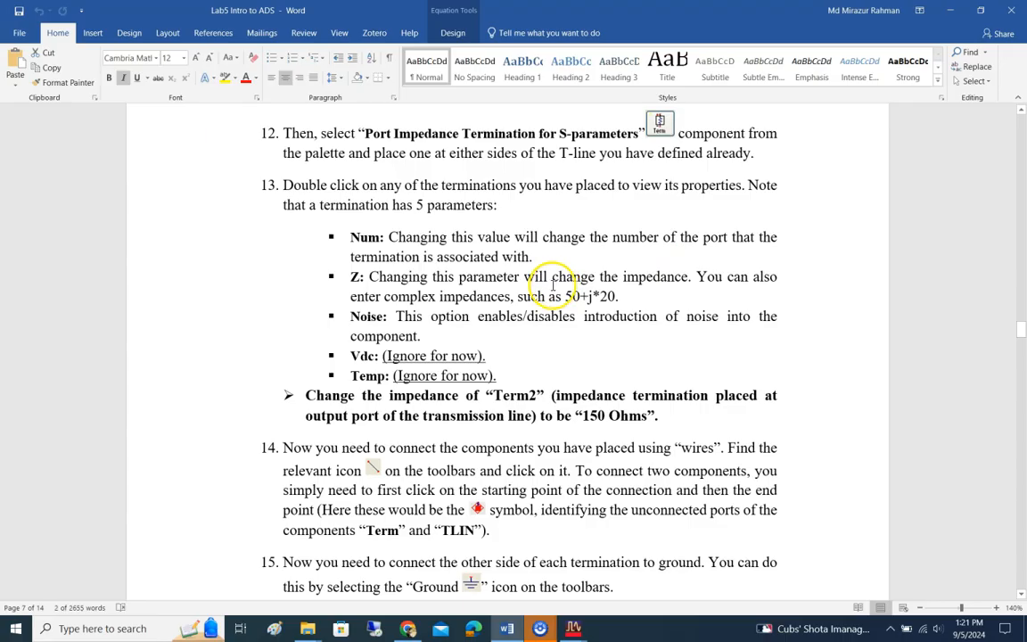
{"action": "key", "text": "alt+Tab"}
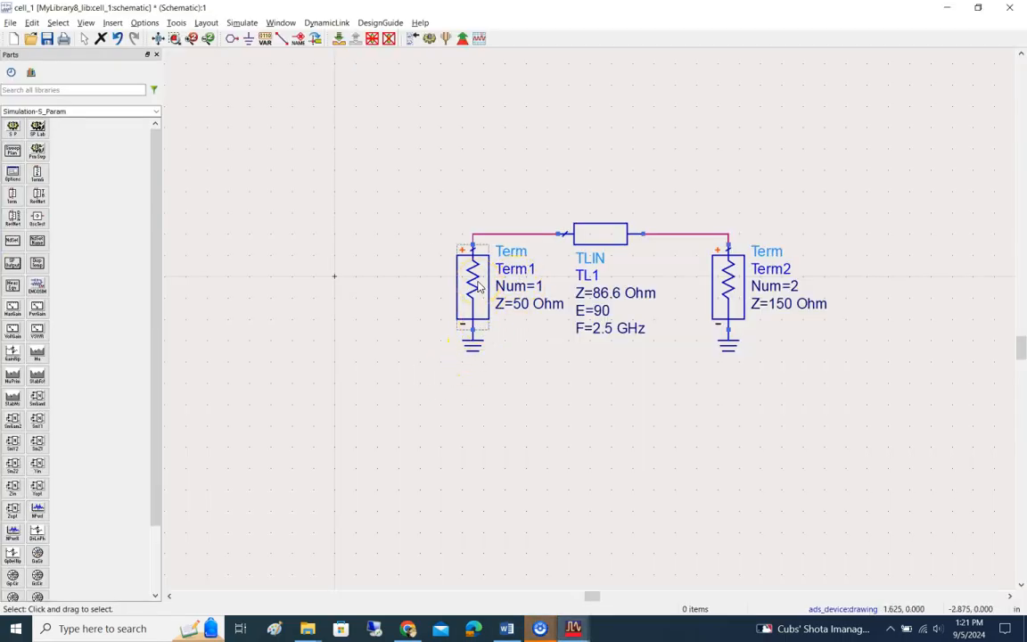
{"action": "double_click", "coordinate": [478, 284]}
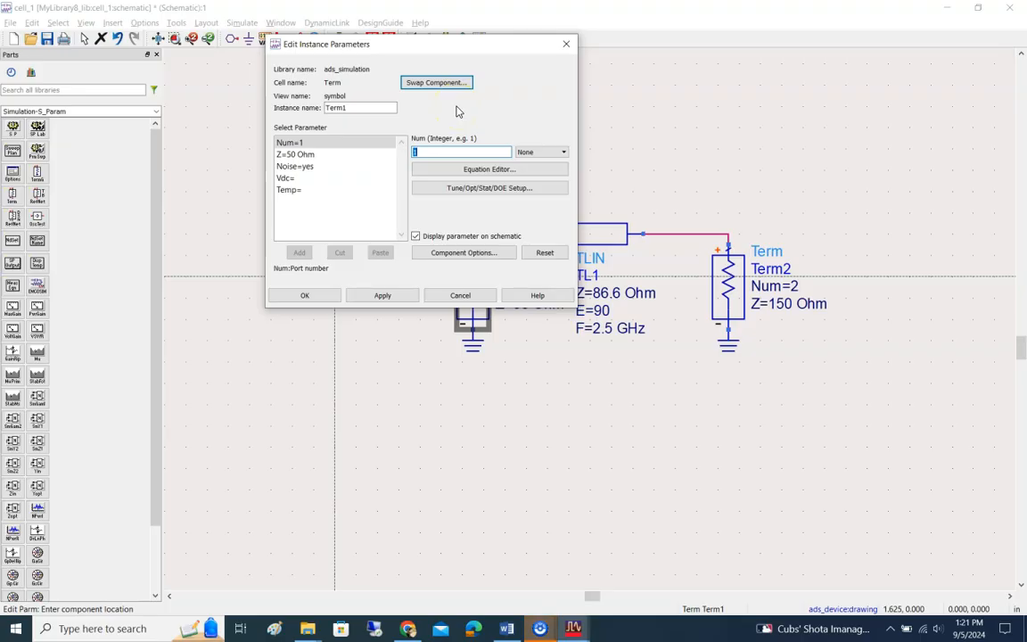
{"action": "left_click", "coordinate": [303, 155]}
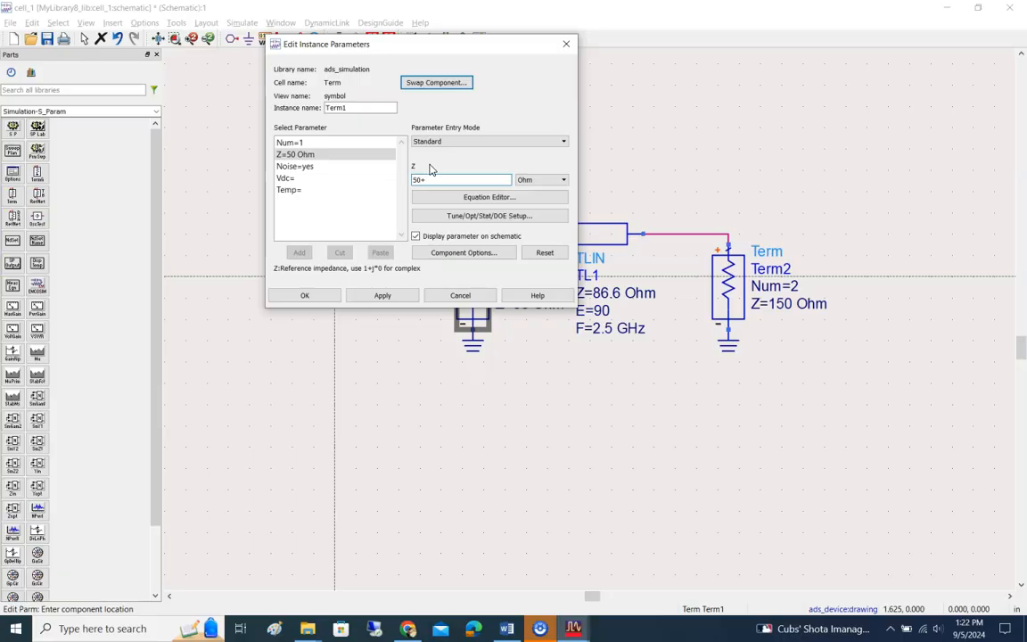
{"action": "type", "text": "j*25"}
{"action": "left_click", "coordinate": [384, 297]}
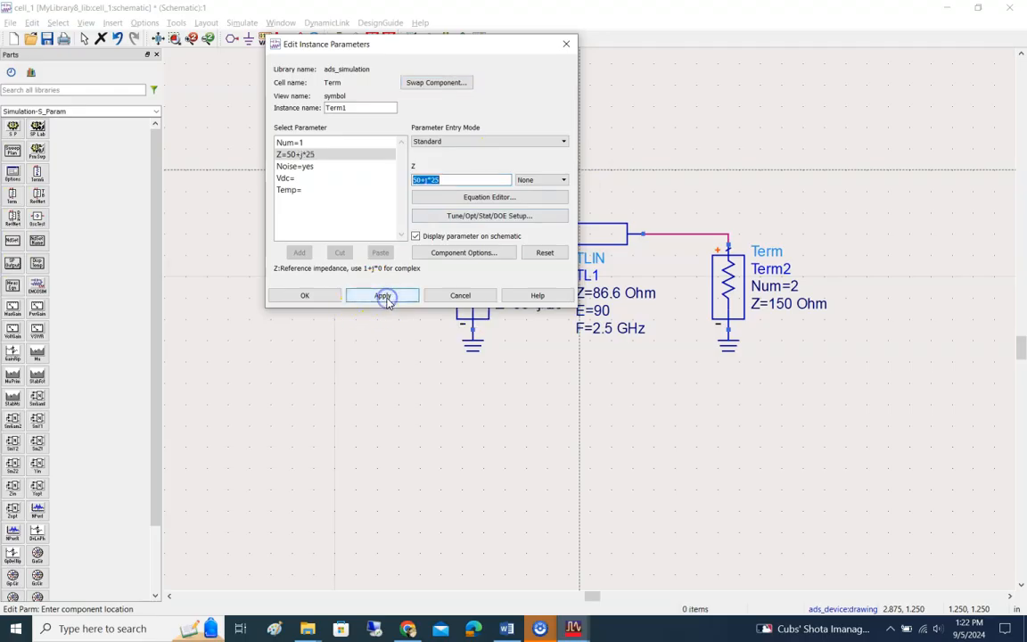
{"action": "left_click", "coordinate": [302, 295]}
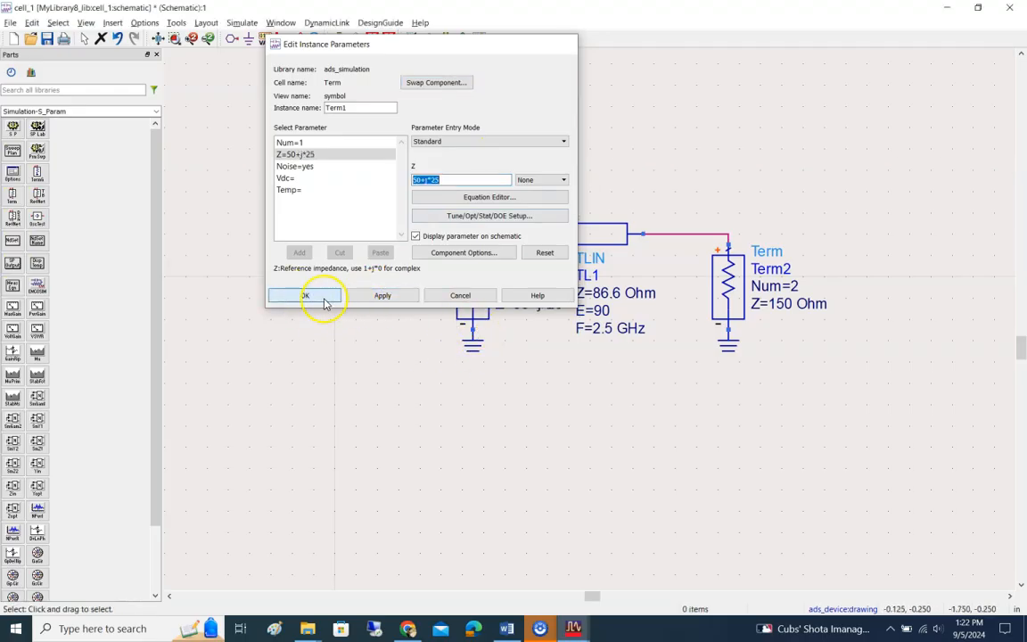
{"action": "left_click", "coordinate": [321, 297]}
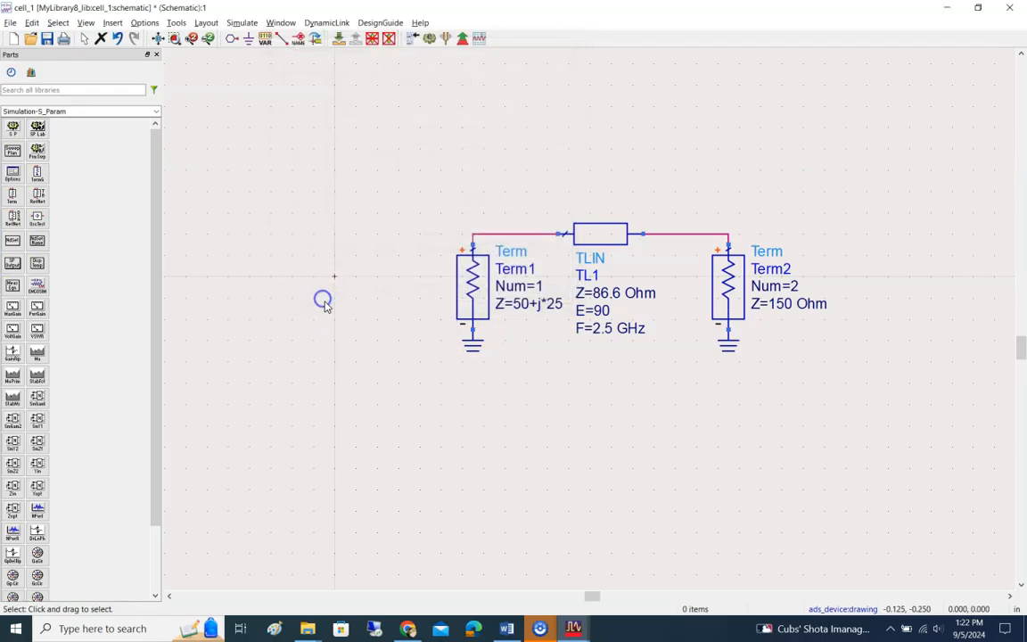
Step: Edit Term1's impedance directly on the schematic, setting it to 50
{"action": "double_click", "coordinate": [541, 304]}
{"action": "left_click", "coordinate": [574, 307]}
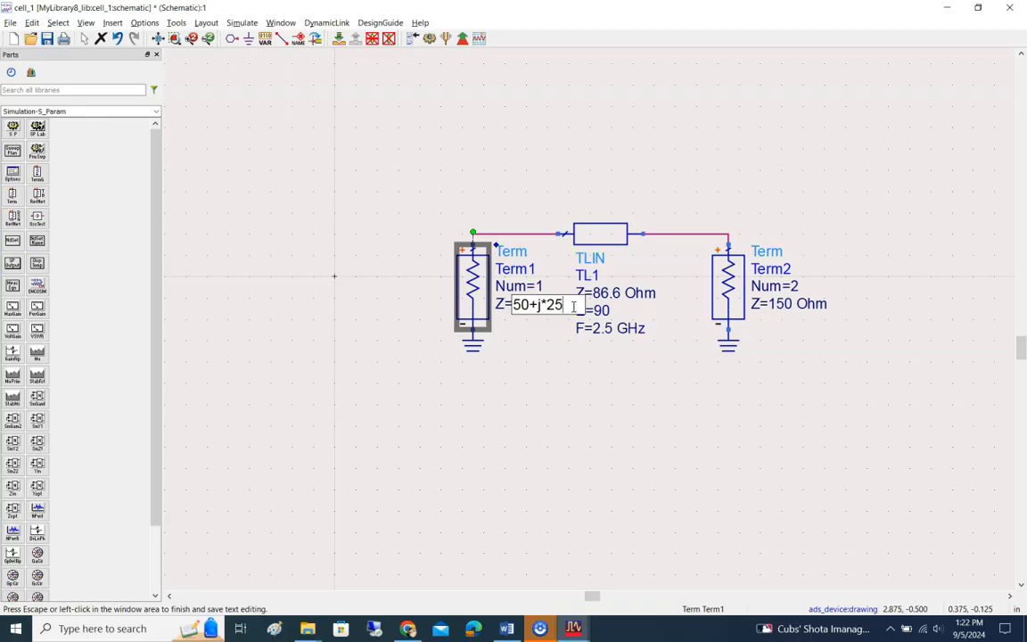
{"action": "key", "text": "BackSpace"}
{"action": "key", "text": "BackSpace"}
{"action": "key", "text": "BackSpace"}
{"action": "key", "text": "BackSpace"}
{"action": "key", "text": "BackSpace"}
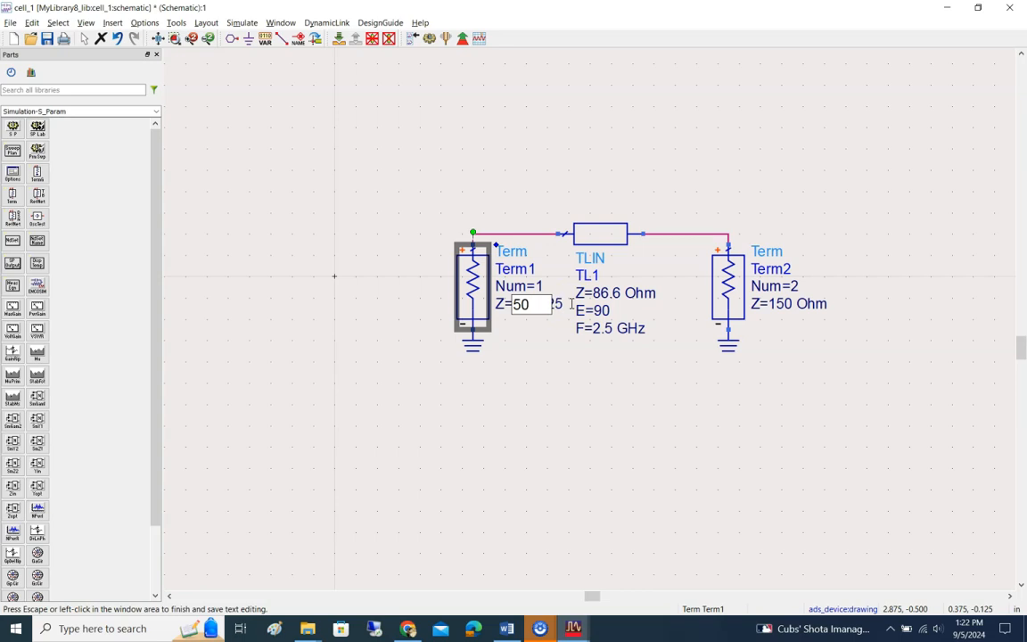
{"action": "left_click", "coordinate": [561, 374]}
Step: Open the TLIN's frequency and impedance values for on-schematic editing, and leave both without changes
{"action": "double_click", "coordinate": [602, 330]}
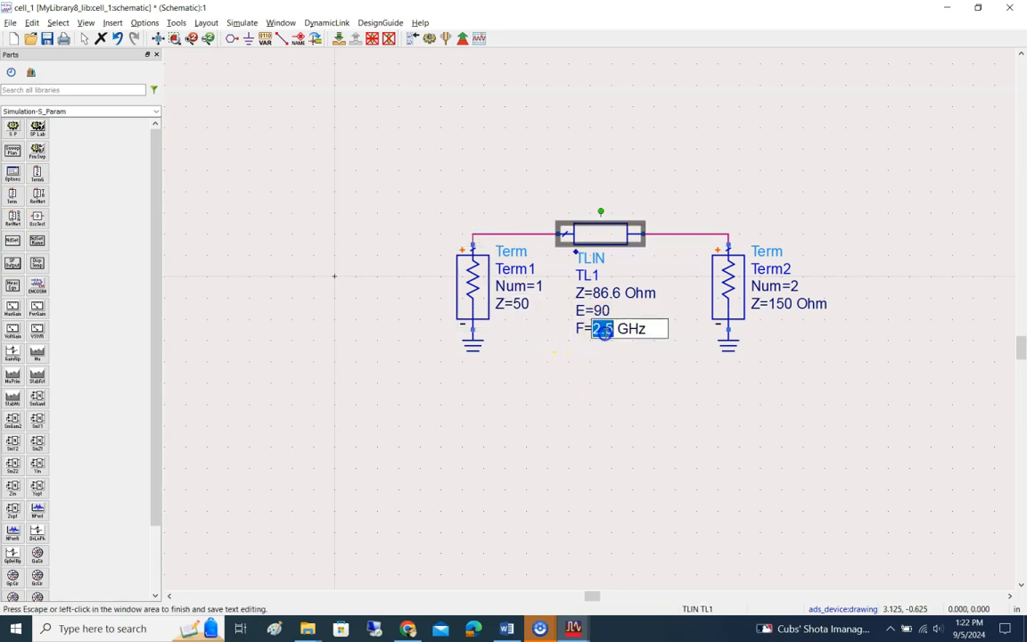
{"action": "left_click", "coordinate": [631, 284]}
{"action": "double_click", "coordinate": [620, 290]}
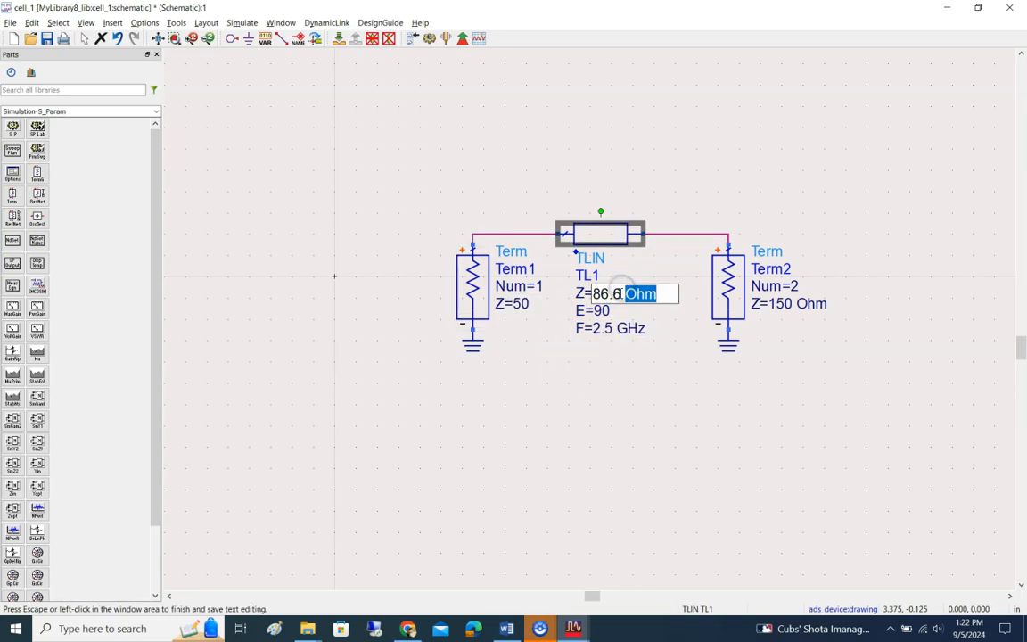
{"action": "left_click", "coordinate": [504, 414]}
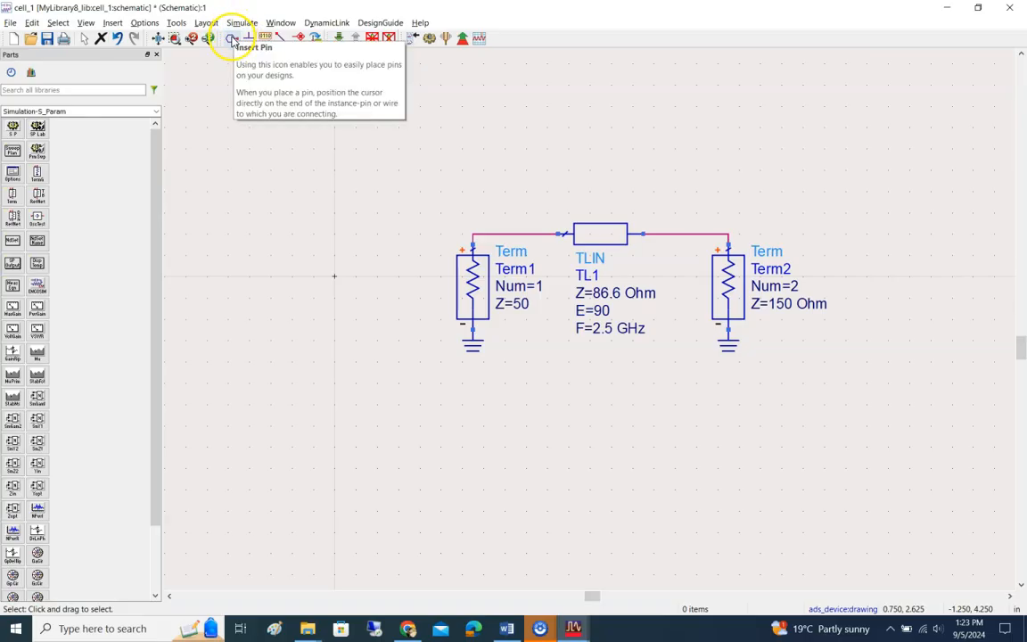
Step: Insert pin P1 beside Term1 and pin P2 beside Term2, level with the transmission line
{"action": "left_click", "coordinate": [233, 40]}
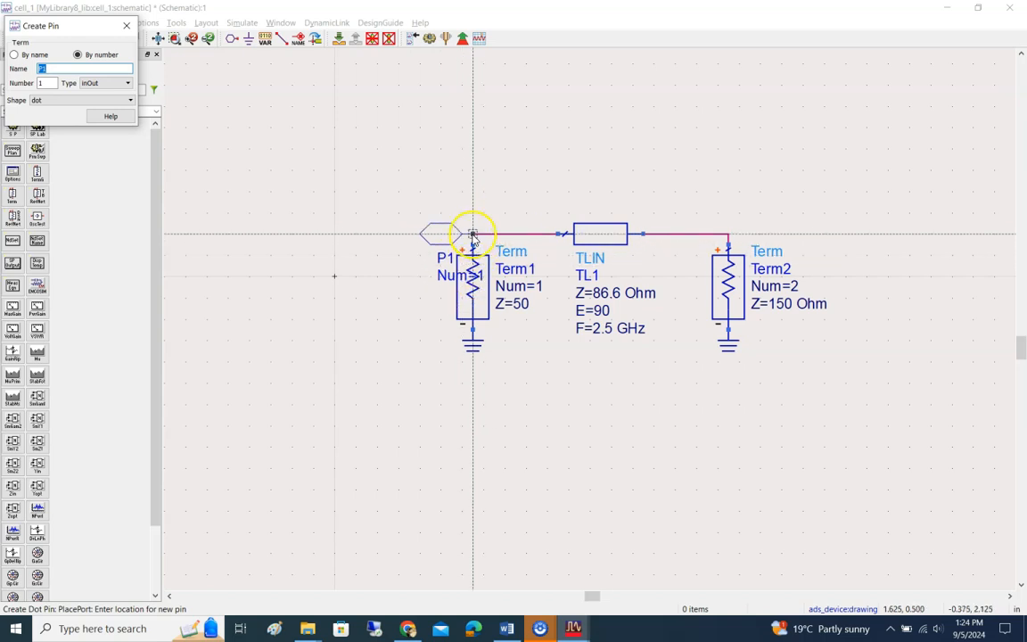
{"action": "left_click", "coordinate": [389, 235]}
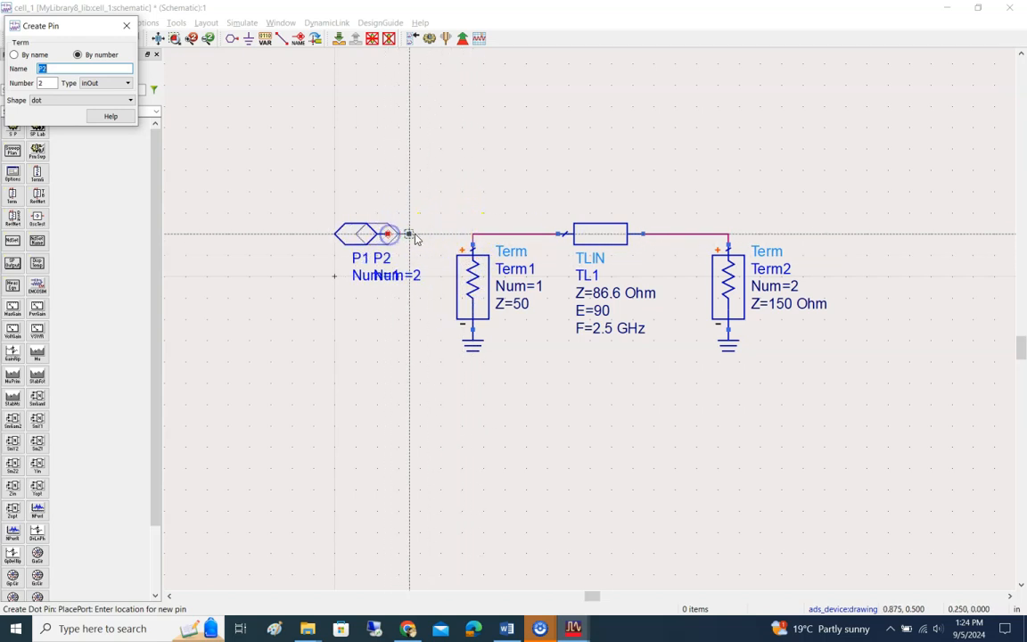
{"action": "left_click", "coordinate": [888, 234]}
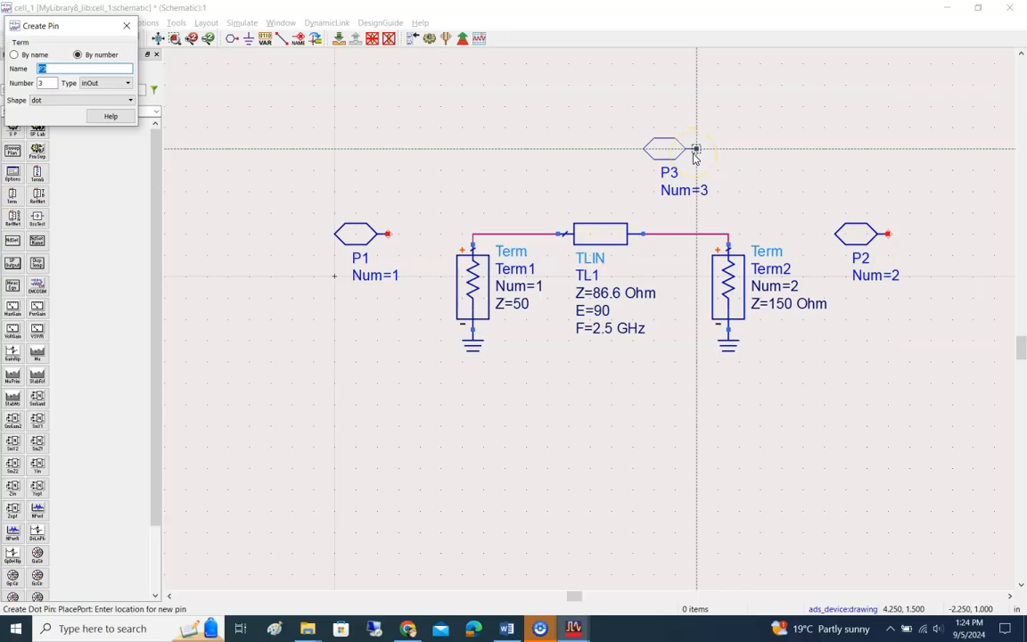
{"action": "key", "text": "Escape"}
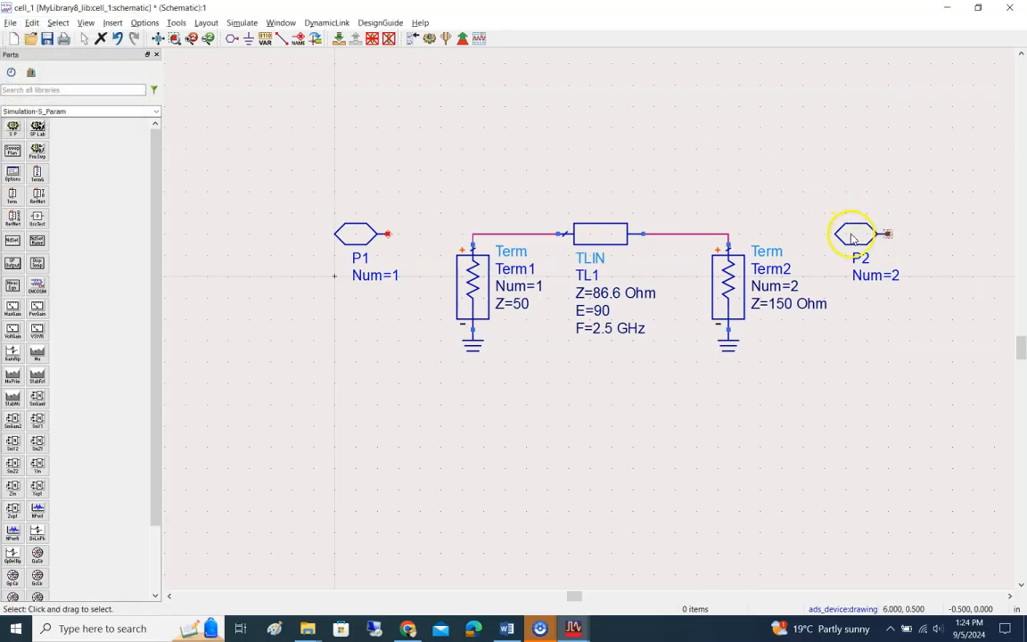
Step: Rotate pin P2 by 180 degrees so its connection end faces Term2
{"action": "left_click", "coordinate": [854, 235]}
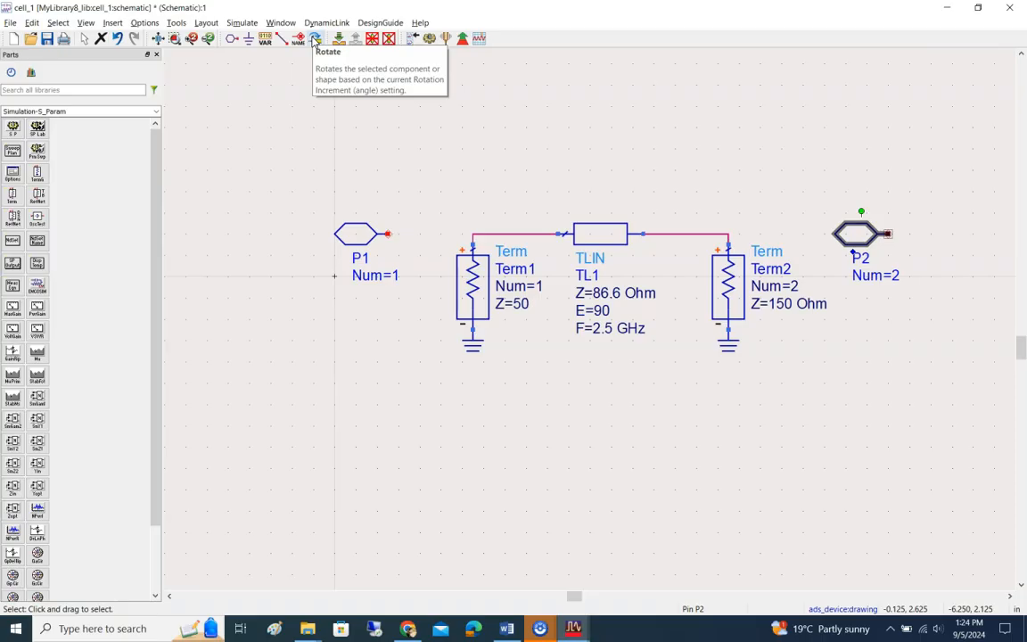
{"action": "key", "text": "ctrl+r"}
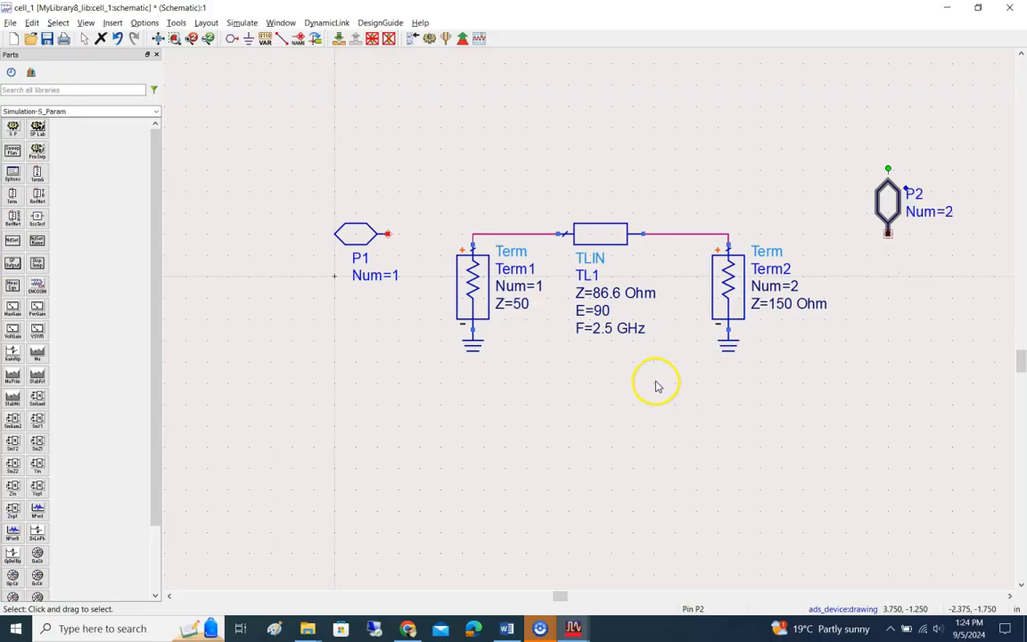
{"action": "key", "text": "ctrl+r"}
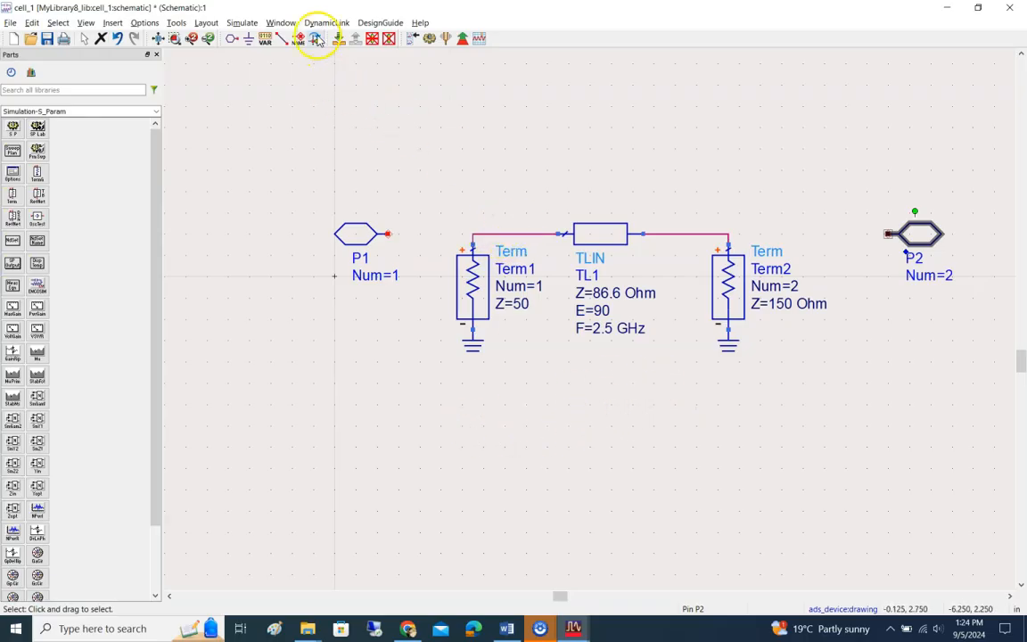
{"action": "left_click", "coordinate": [469, 176]}
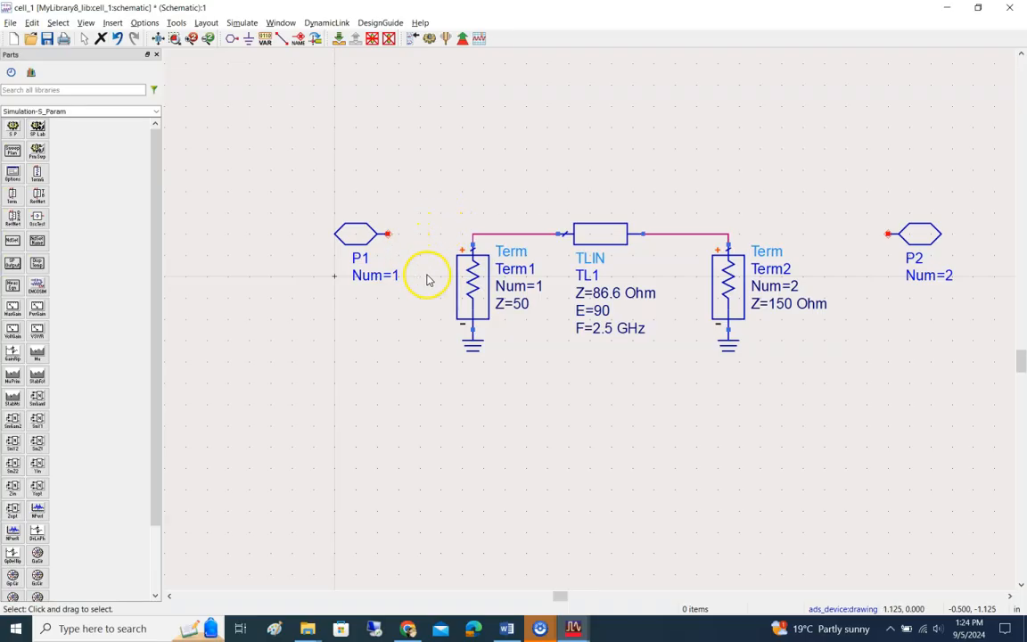
Step: Wire pin P1 to the Term1 and TLIN input junction, and pin P2 to the Term2 and TLIN output junction
{"action": "left_click", "coordinate": [281, 37]}
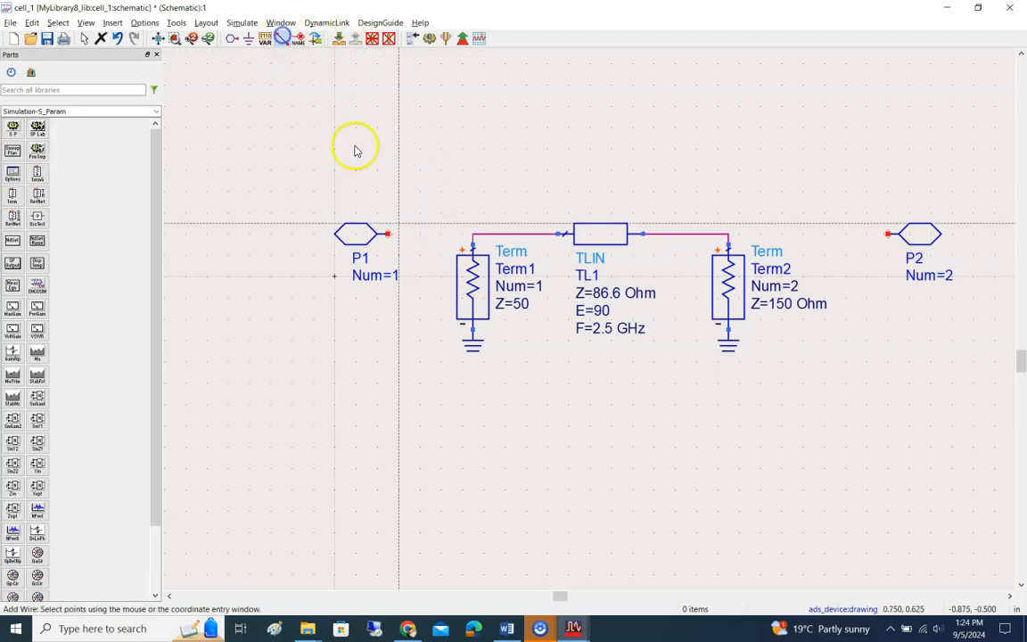
{"action": "left_click", "coordinate": [388, 234]}
{"action": "left_click", "coordinate": [472, 234]}
{"action": "left_click", "coordinate": [887, 233]}
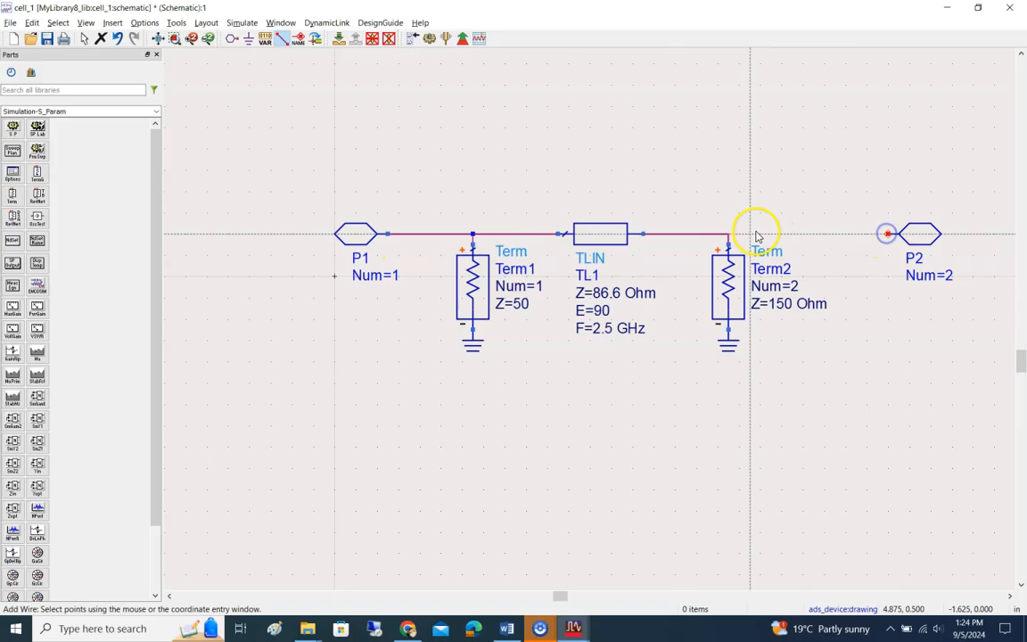
{"action": "left_click", "coordinate": [729, 233]}
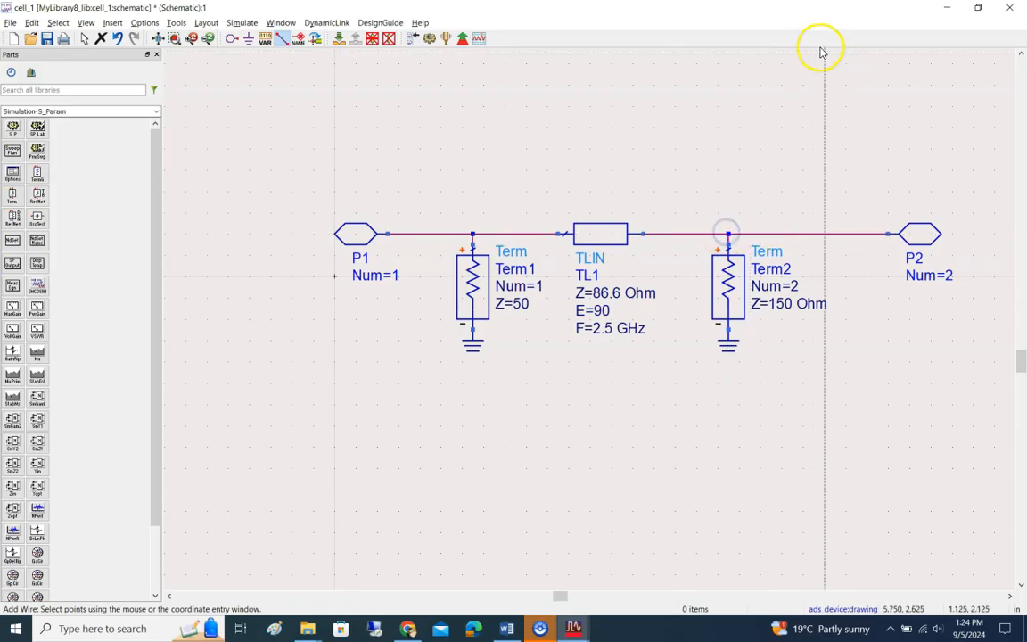
{"action": "key", "text": "Escape"}
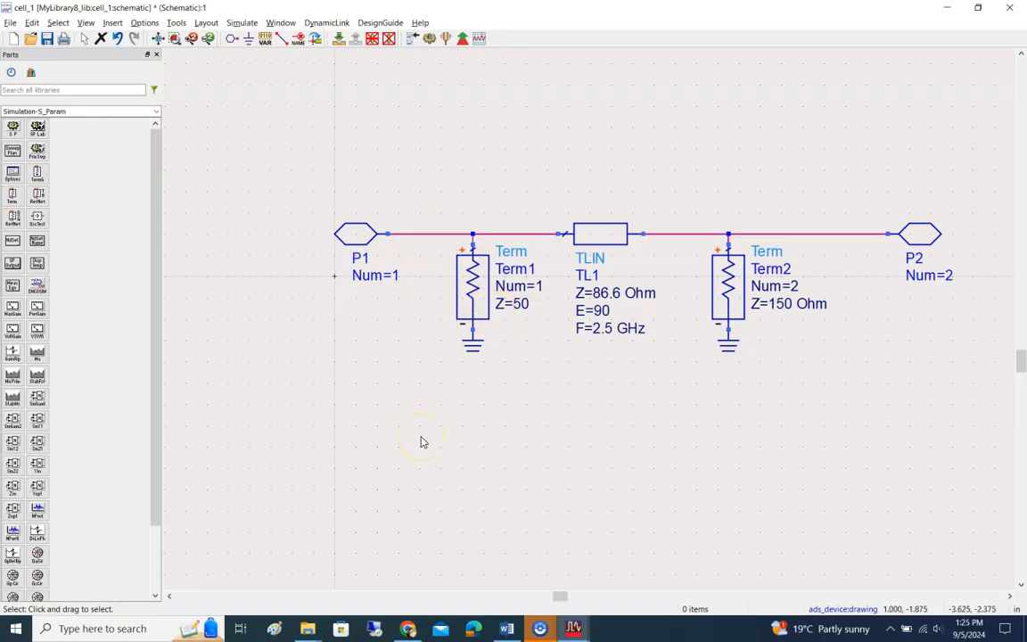
Step: Compare the schematic with the Fig. 8 circuit in the Word lab document, read step 17, and return to ADS
{"action": "left_click", "coordinate": [515, 631]}
{"action": "scroll", "coordinate": [517, 410], "scroll_direction": "down", "scroll_amount": 3}
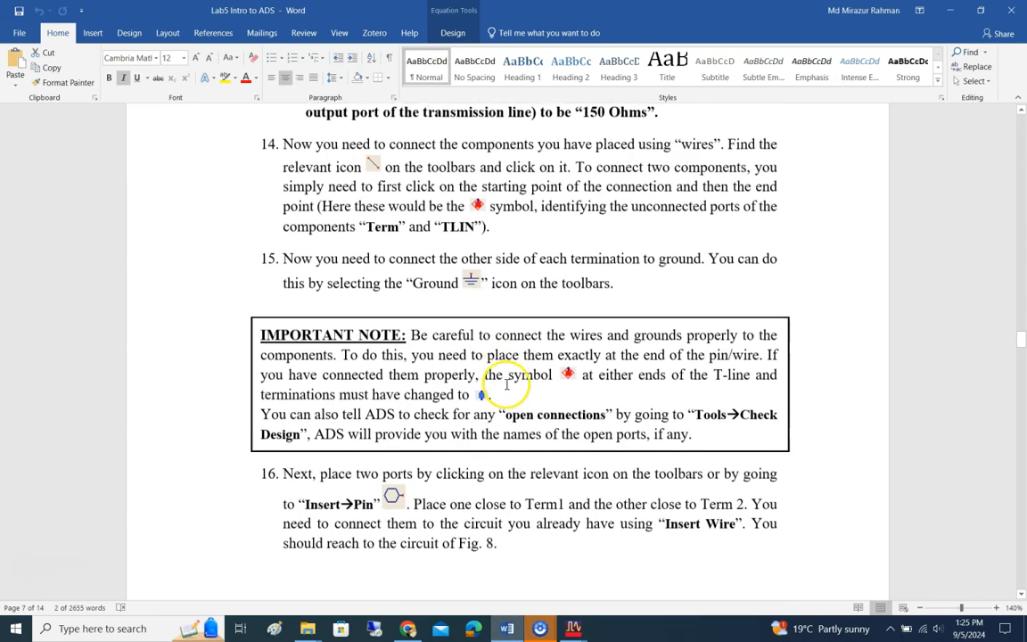
{"action": "scroll", "coordinate": [506, 384], "scroll_direction": "down", "scroll_amount": 15}
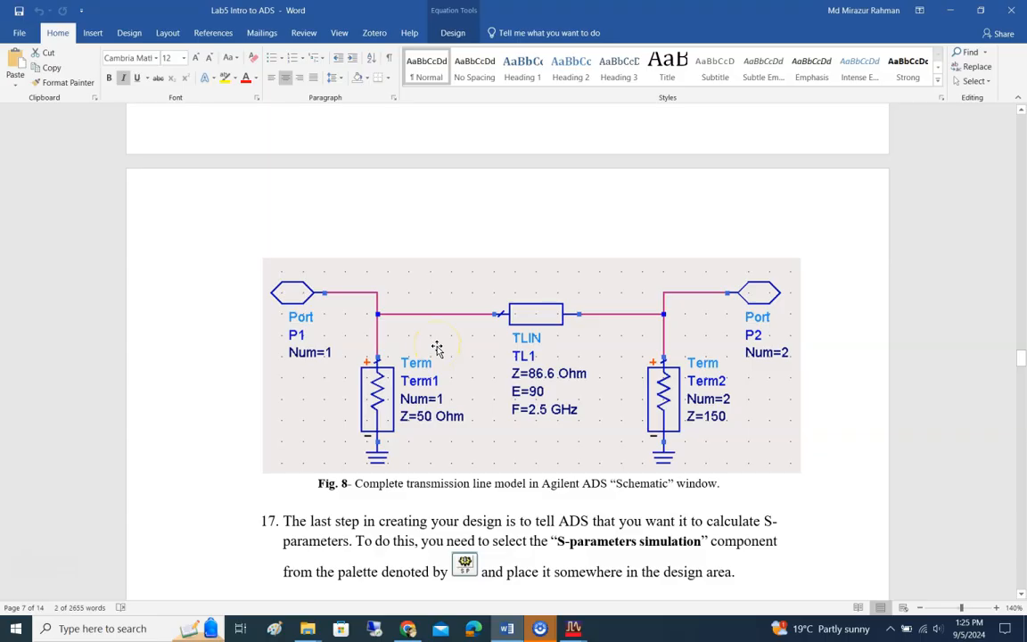
{"action": "key", "text": "alt+Tab"}
{"action": "key", "text": "alt+Tab"}
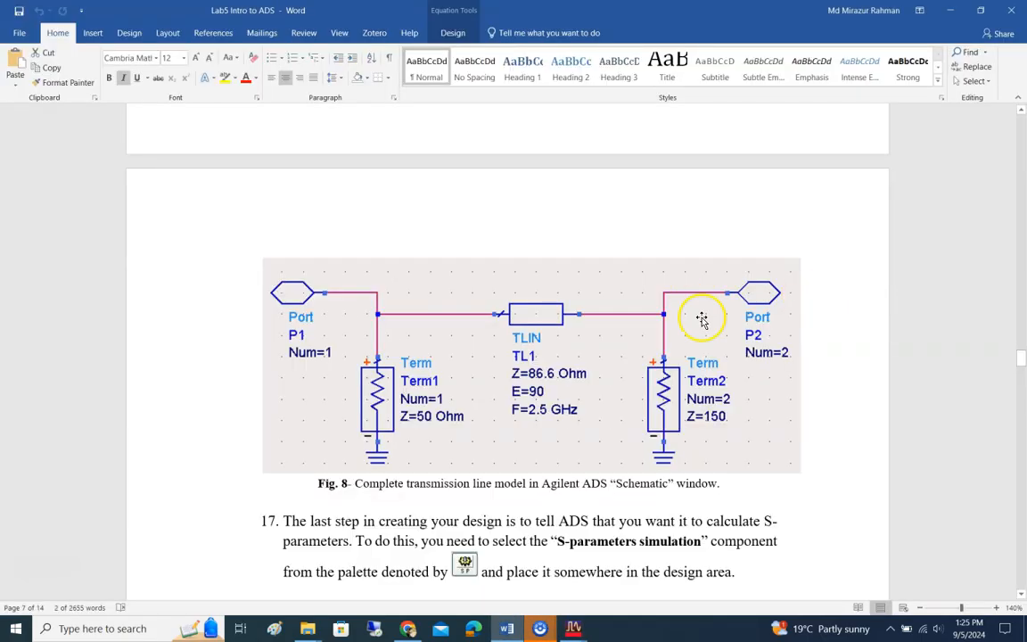
{"action": "key", "text": "alt+Tab"}
{"action": "key", "text": "alt+Tab"}
{"action": "key", "text": "alt+Tab"}
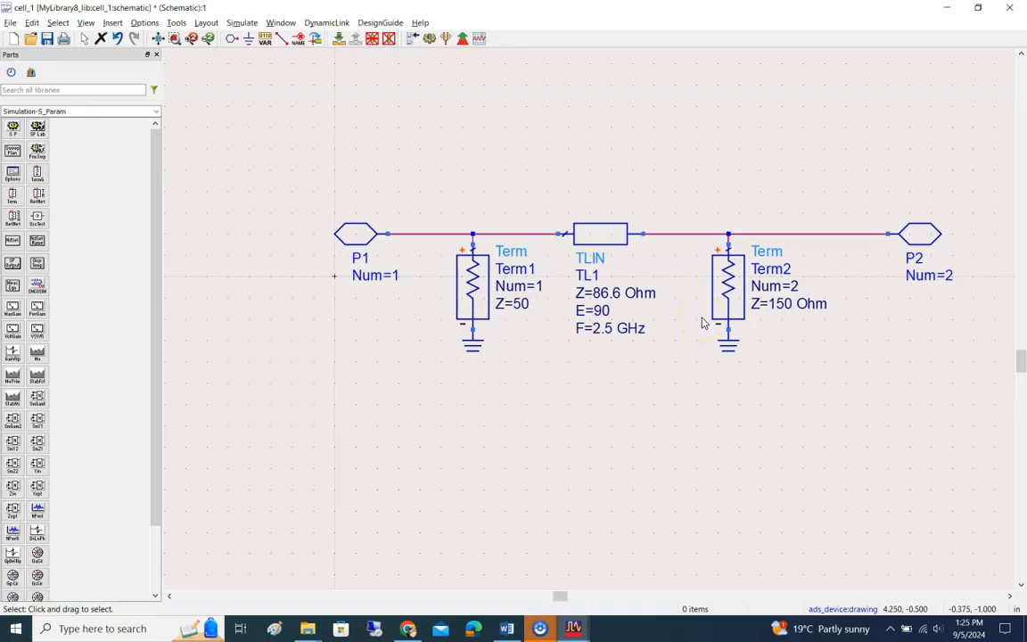
Step: Place an S-parameter simulation component above the transmission line circuit
{"action": "left_click", "coordinate": [13, 127]}
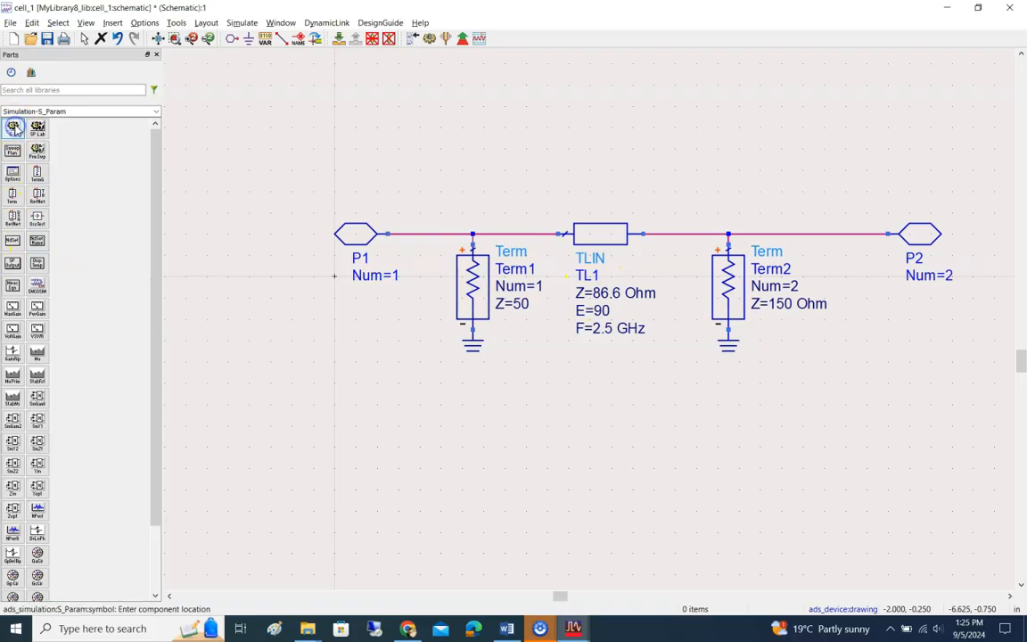
{"action": "left_click", "coordinate": [482, 80]}
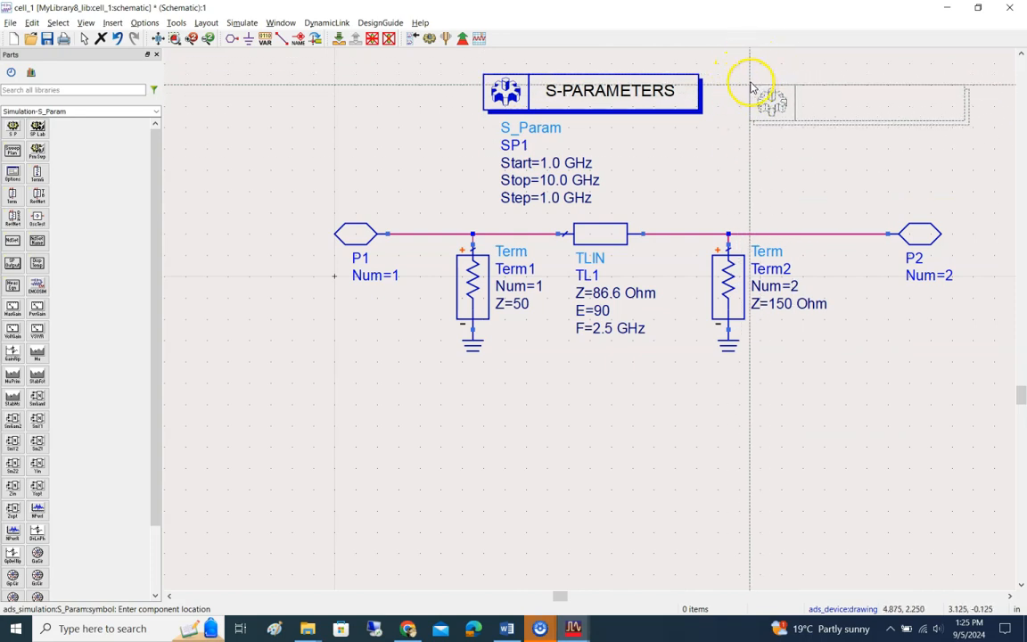
{"action": "key", "text": "Escape"}
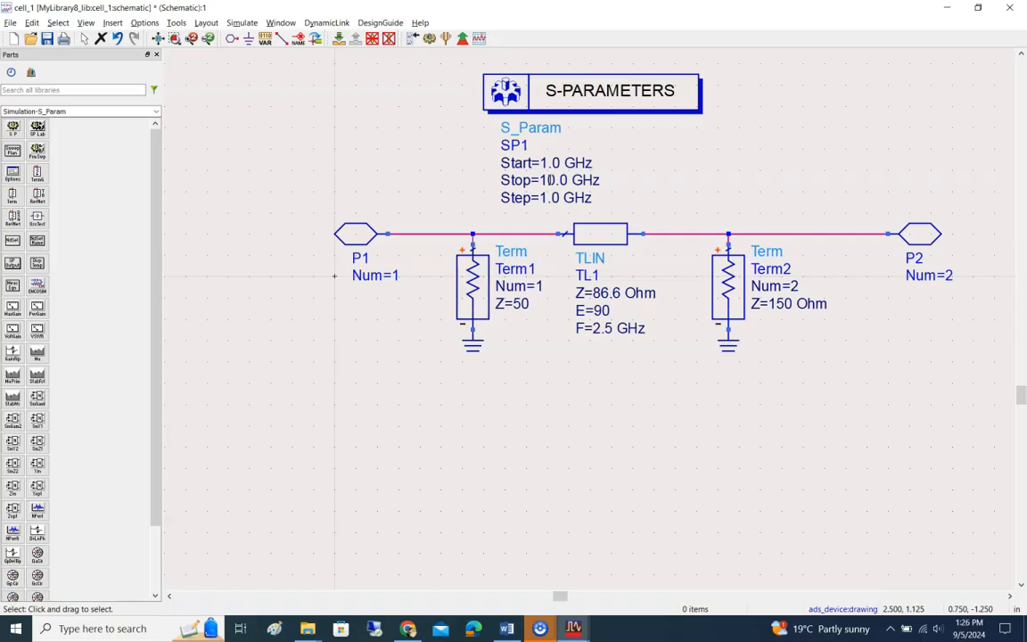
Step: Open the S-parameter simulation's settings and read the required sweep values in Fig. 9 and Table 1 of the Word lab document
{"action": "double_click", "coordinate": [534, 93]}
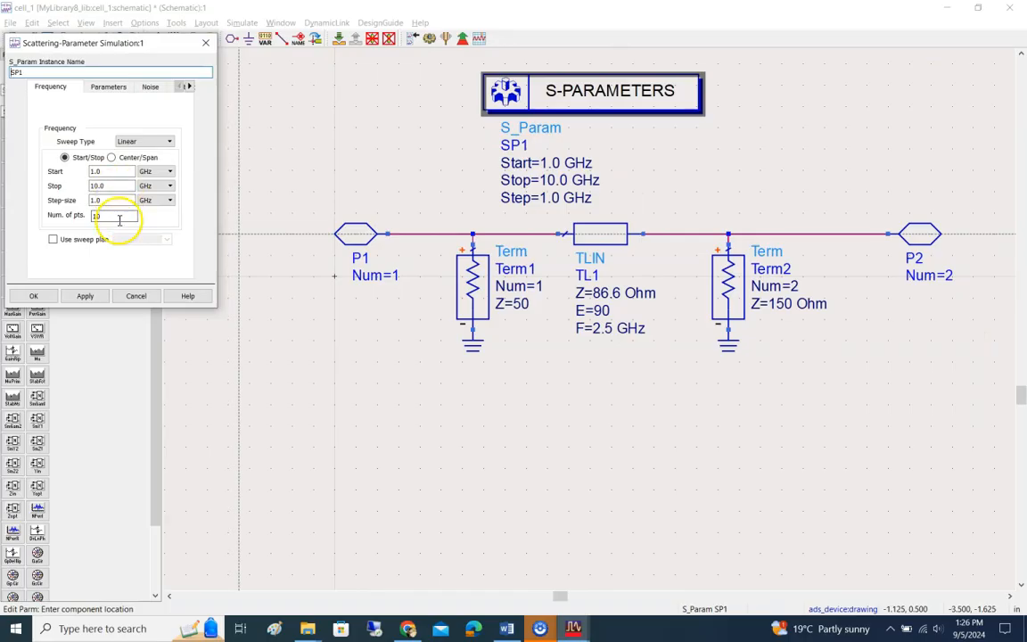
{"action": "left_click", "coordinate": [508, 628]}
{"action": "scroll", "coordinate": [548, 353], "scroll_direction": "down", "scroll_amount": 4}
{"action": "scroll", "coordinate": [553, 331], "scroll_direction": "down", "scroll_amount": 3}
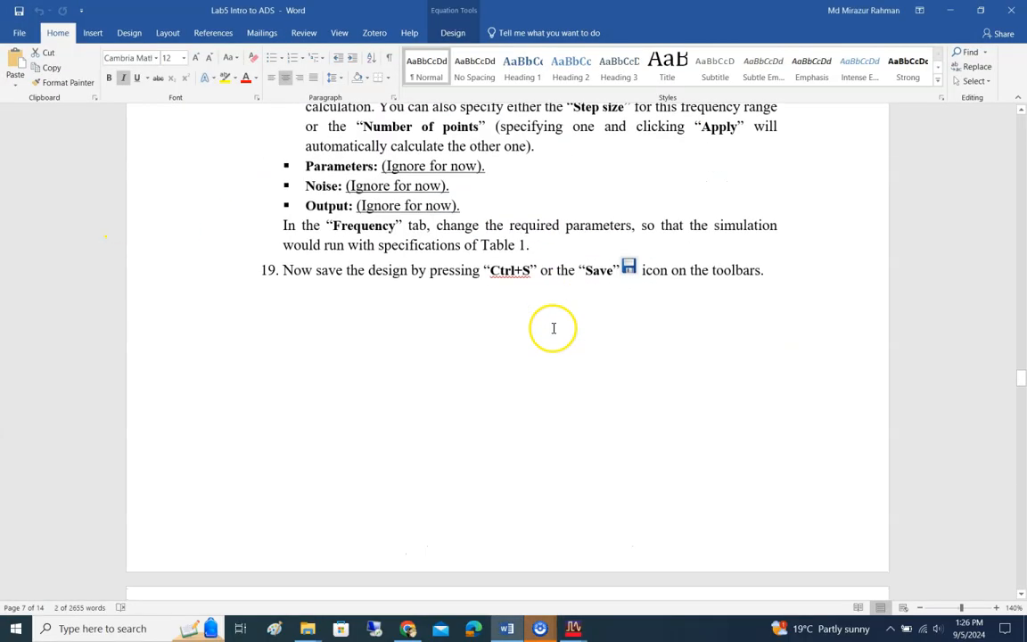
{"action": "scroll", "coordinate": [550, 330], "scroll_direction": "down", "scroll_amount": 5}
{"action": "scroll", "coordinate": [550, 336], "scroll_direction": "down", "scroll_amount": 3}
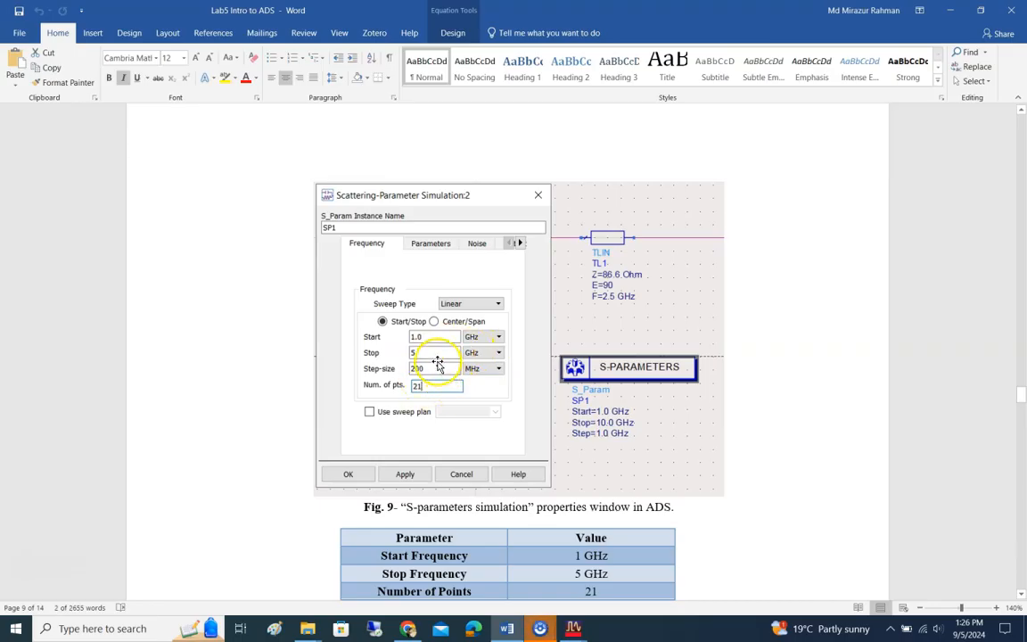
Step: Back in ADS, set the SP1 sweep's stop frequency to 5 GHz and step size to 200 MHz, and apply the settings
{"action": "key", "text": "alt+Tab"}
{"action": "double_click", "coordinate": [93, 185]}
{"action": "type", "text": "5"}
{"action": "key", "text": "Tab"}
{"action": "left_click", "coordinate": [42, 202]}
{"action": "type", "text": "200"}
{"action": "left_click", "coordinate": [184, 203]}
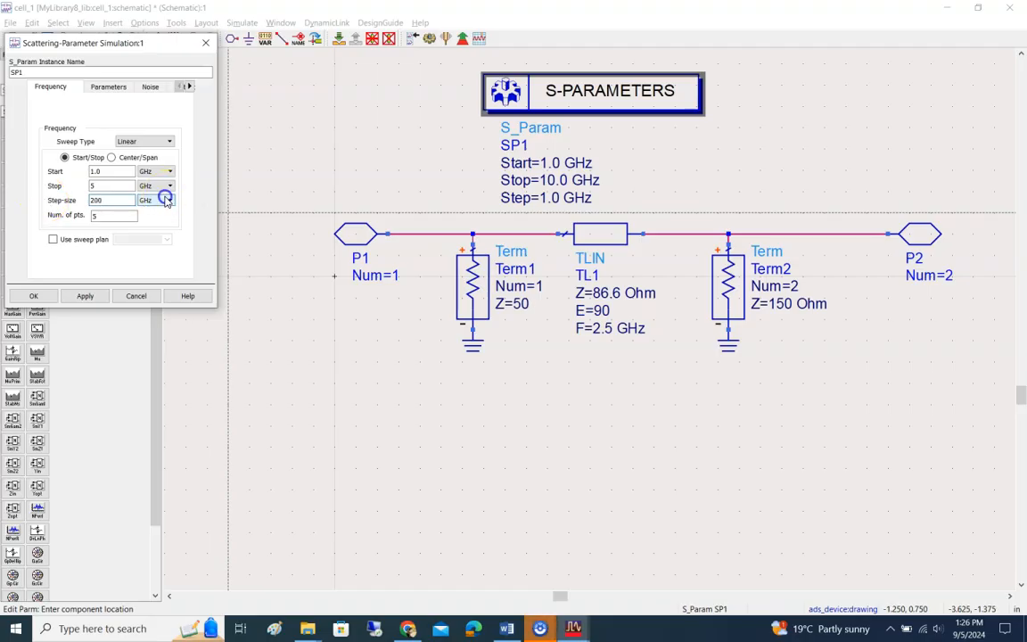
{"action": "left_click", "coordinate": [166, 199]}
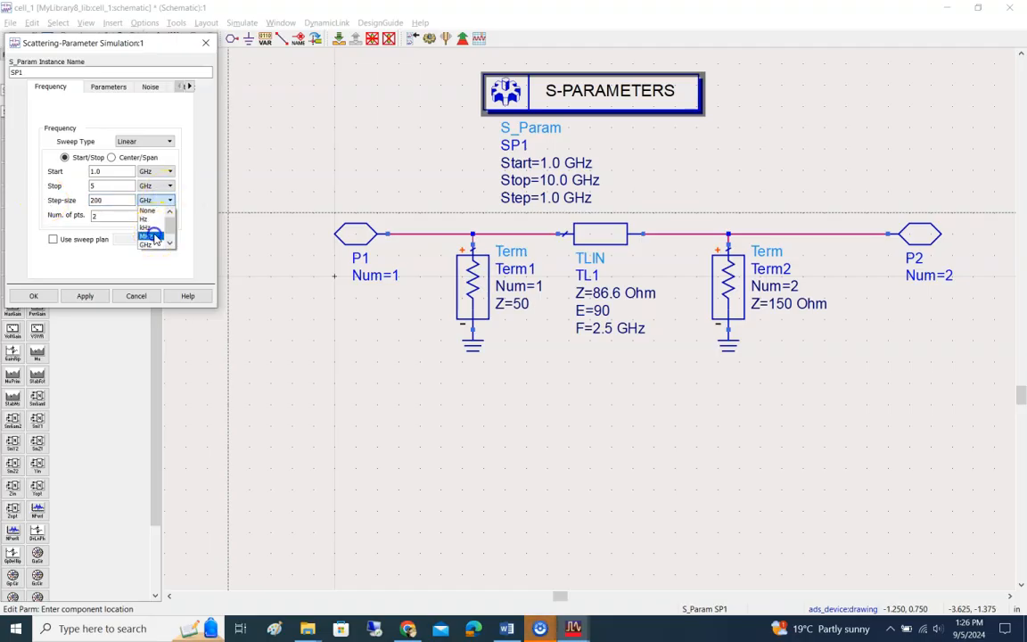
{"action": "left_click", "coordinate": [153, 237]}
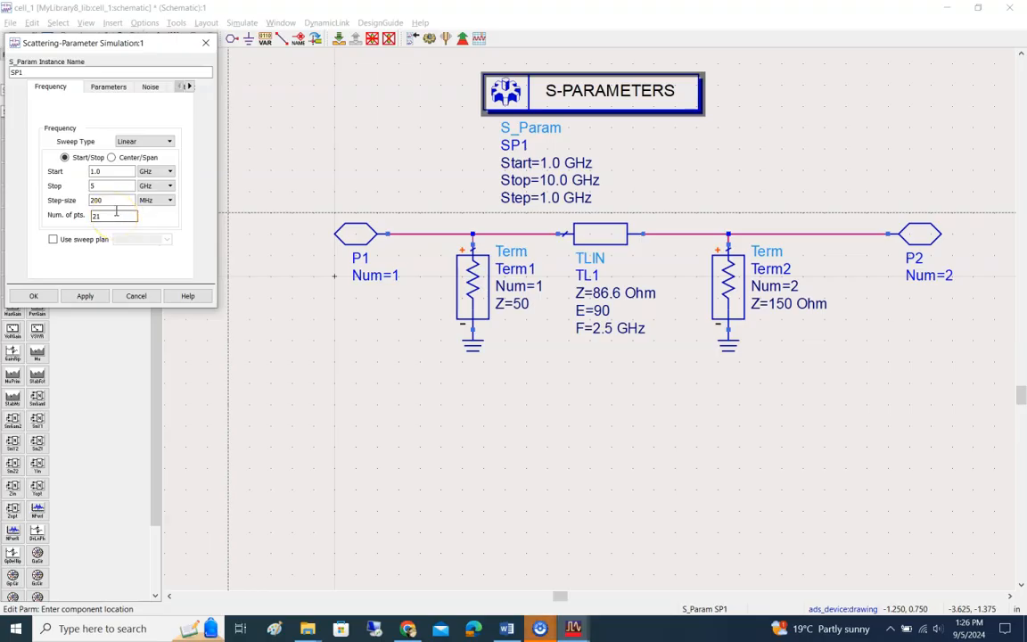
{"action": "double_click", "coordinate": [93, 216]}
{"action": "left_click", "coordinate": [100, 216]}
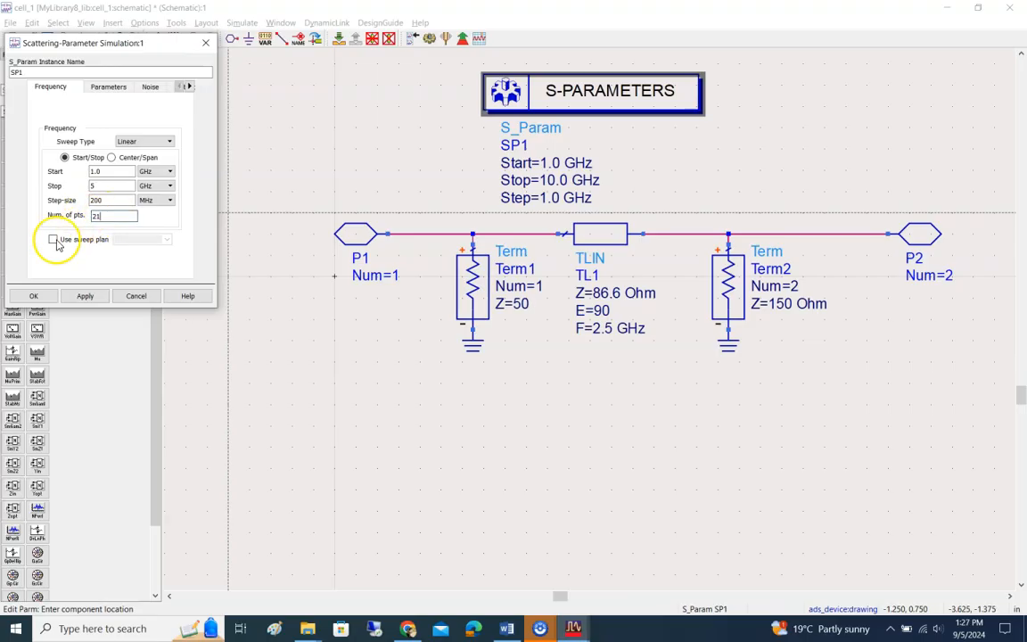
{"action": "left_click", "coordinate": [81, 297]}
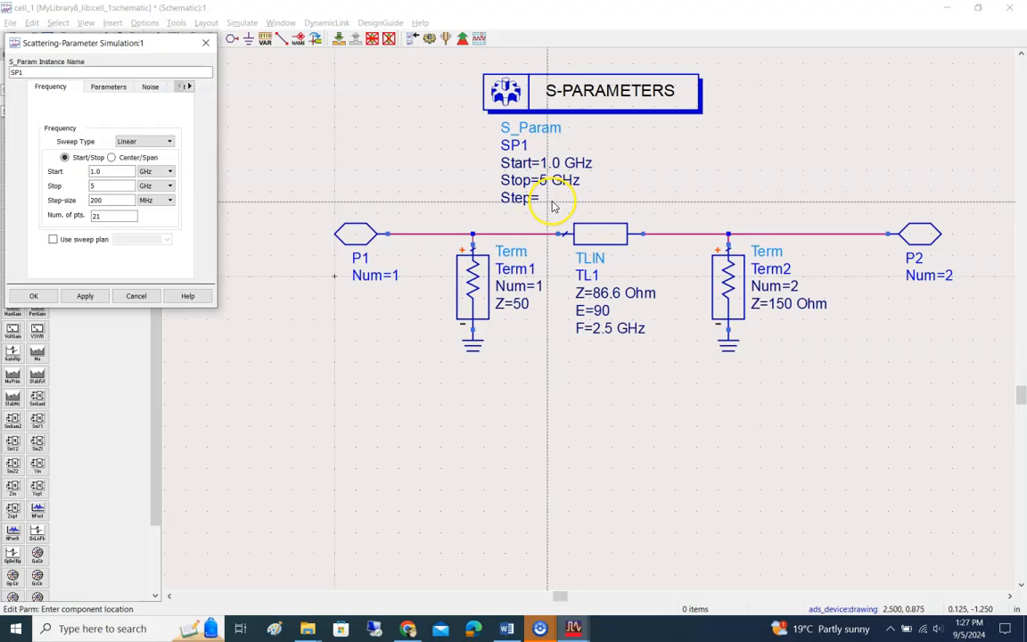
Step: Change the SP1 sweep's step size to .2 GHz, apply it, and close the simulation settings
{"action": "left_click", "coordinate": [169, 201]}
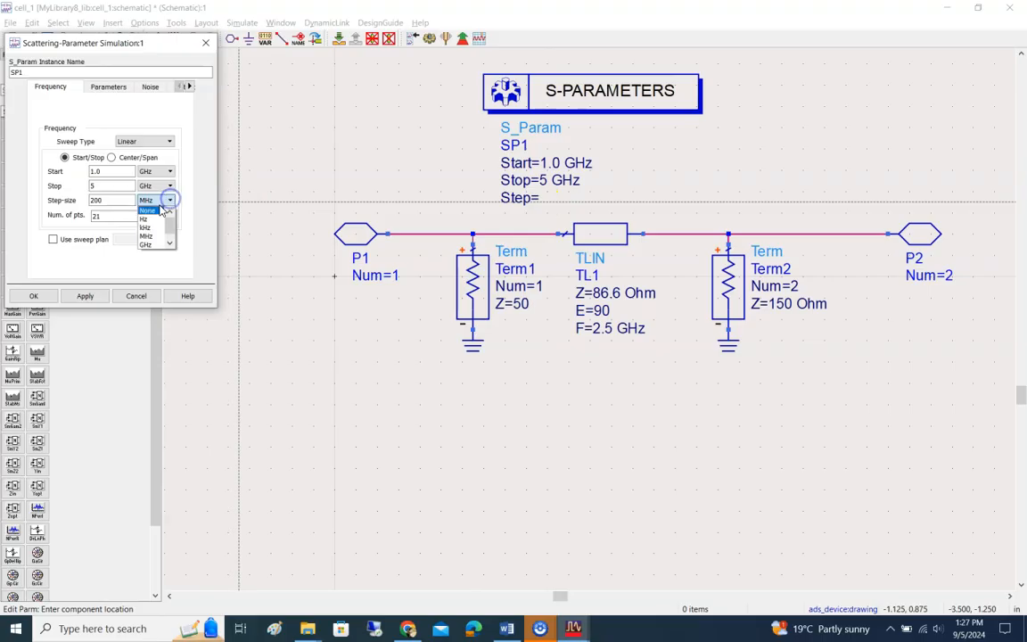
{"action": "left_click", "coordinate": [141, 236]}
{"action": "double_click", "coordinate": [112, 201]}
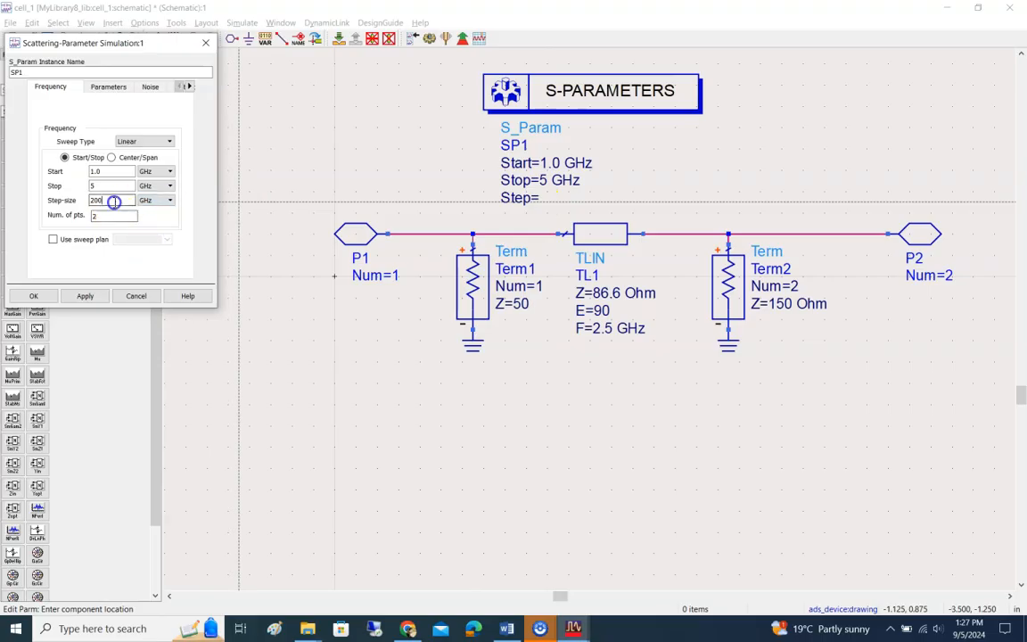
{"action": "type", "text": "1"}
{"action": "left_click", "coordinate": [85, 297]}
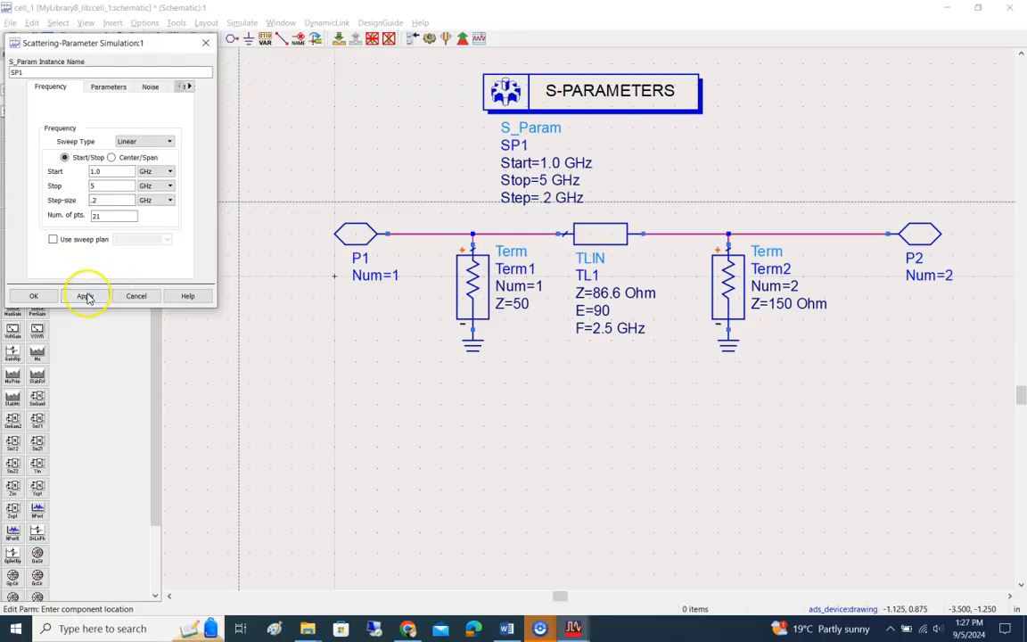
{"action": "left_click", "coordinate": [34, 296]}
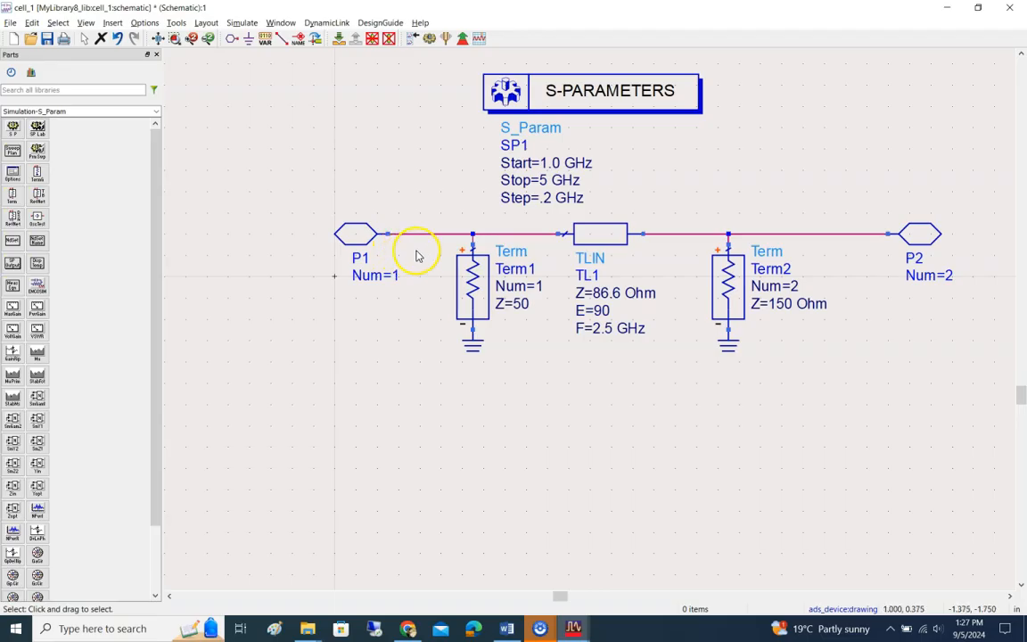
Step: Check Table 1 and read steps 20 and 21 on running the simulation in the Word lab document
{"action": "key", "text": "alt+Tab"}
{"action": "scroll", "coordinate": [565, 254], "scroll_direction": "down", "scroll_amount": 4}
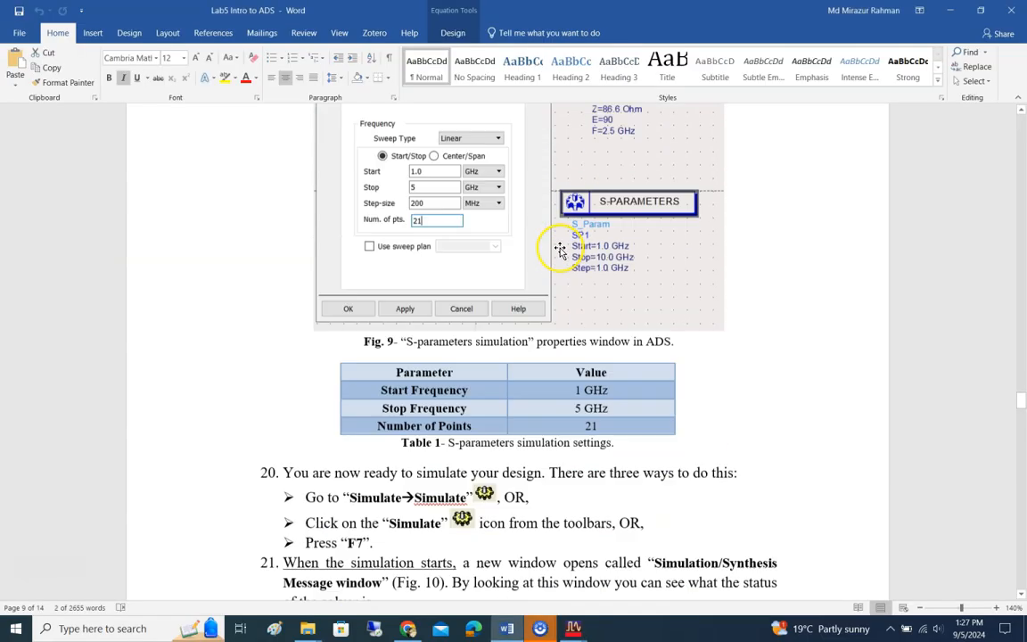
{"action": "scroll", "coordinate": [560, 251], "scroll_direction": "down", "scroll_amount": 2}
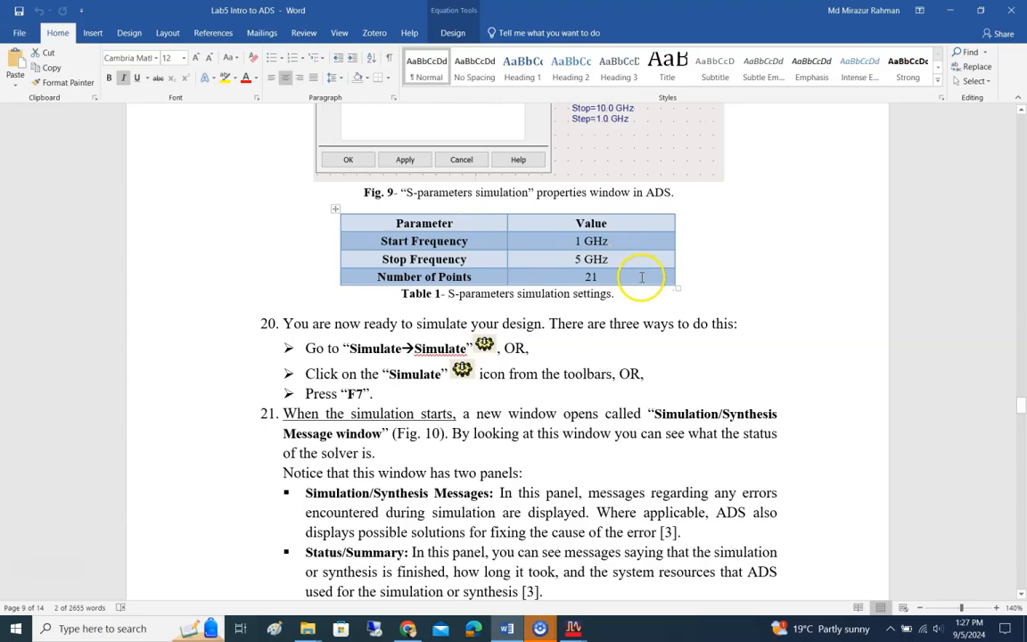
{"action": "scroll", "coordinate": [624, 277], "scroll_direction": "down", "scroll_amount": 1}
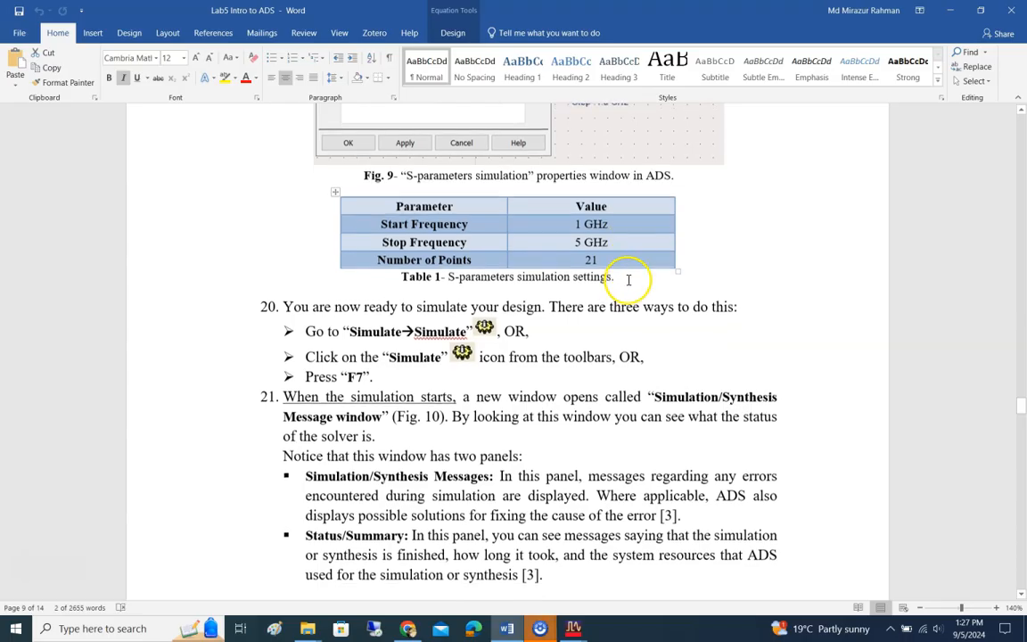
Step: Return to ADS and run the S-parameter simulation of the schematic
{"action": "key", "text": "alt+Tab"}
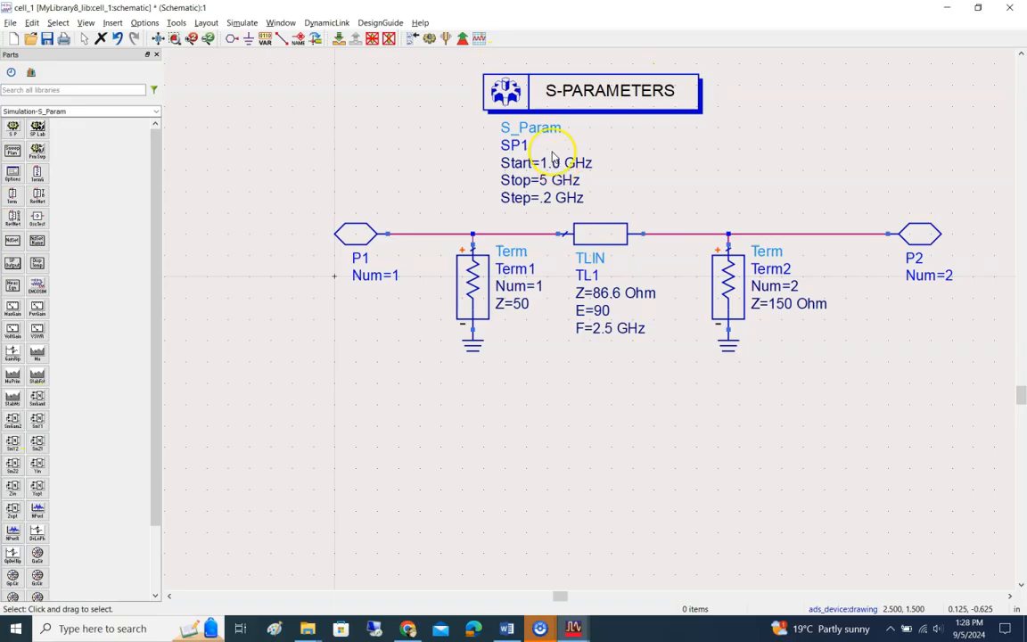
{"action": "left_click", "coordinate": [240, 25]}
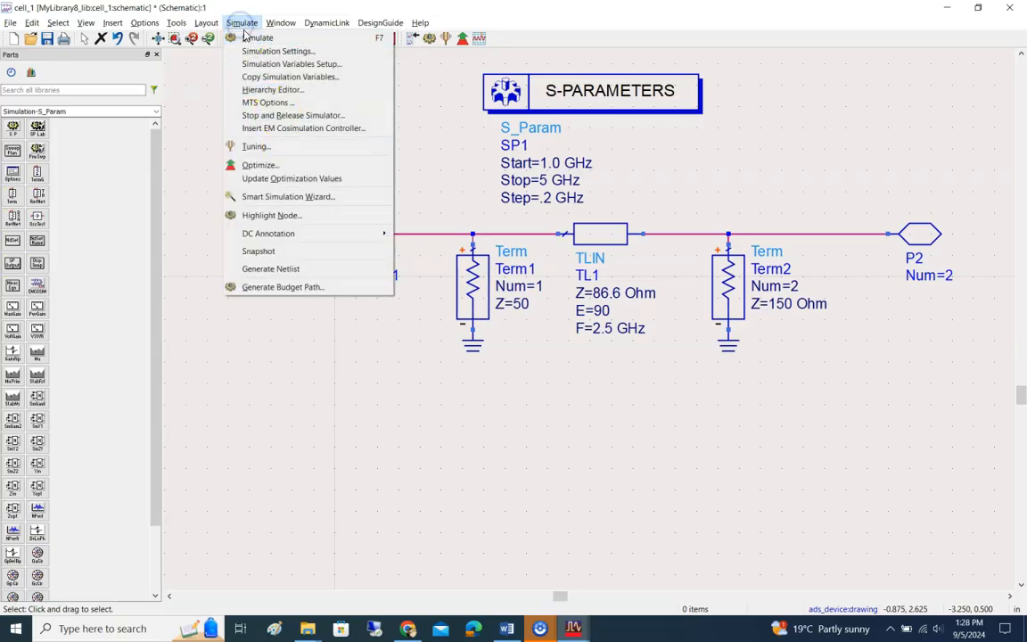
{"action": "left_click", "coordinate": [243, 36]}
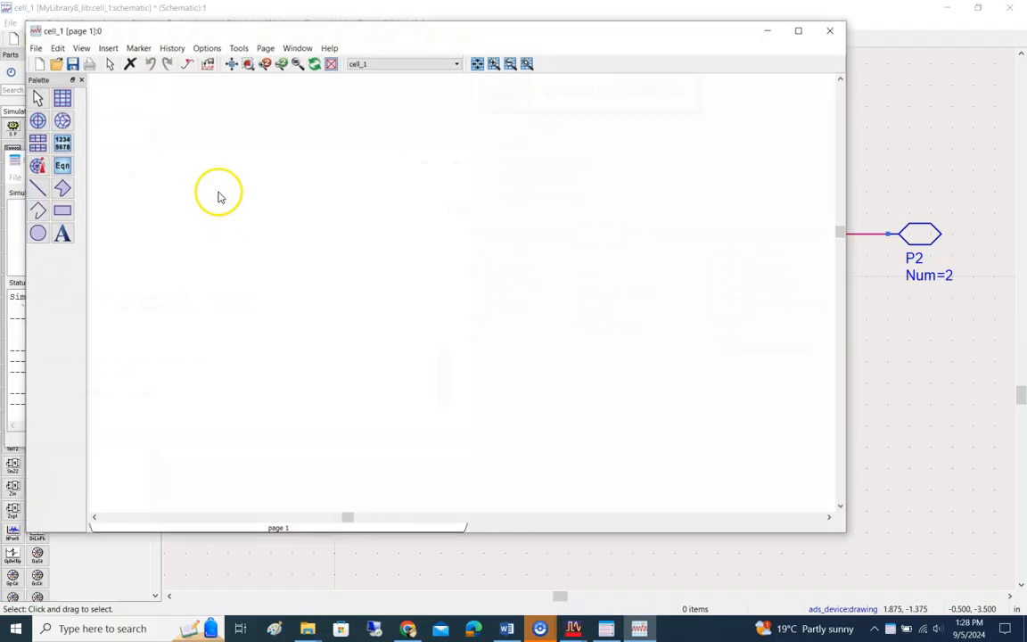
Step: Move the simulation message and data display windows apart, review the status summary, and bring the cell_1 data display to the front
{"action": "left_click_drag", "start_coordinate": [349, 34], "coordinate": [480, 77]}
{"action": "left_click_drag", "start_coordinate": [605, 81], "coordinate": [713, 80]}
{"action": "left_click_drag", "start_coordinate": [188, 167], "coordinate": [294, 135]}
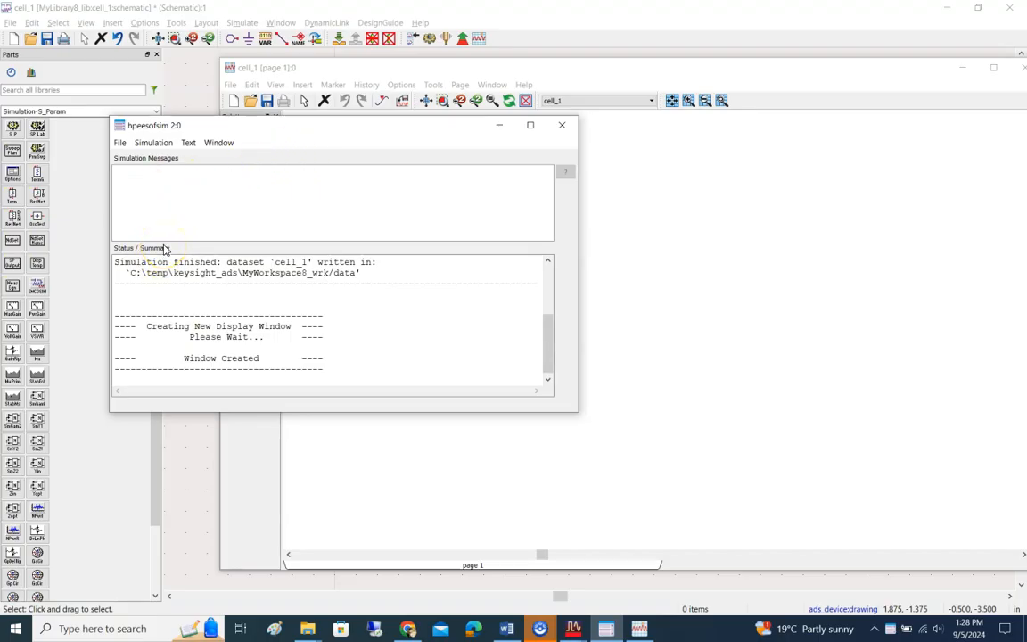
{"action": "scroll", "coordinate": [267, 353], "scroll_direction": "down", "scroll_amount": 1}
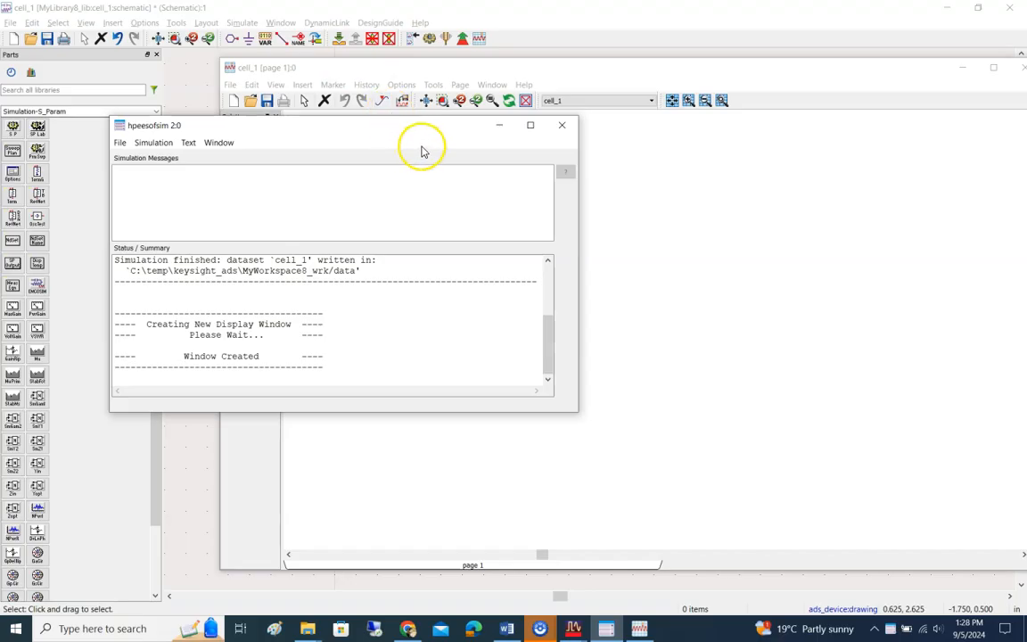
{"action": "left_click_drag", "start_coordinate": [456, 131], "coordinate": [424, 132]}
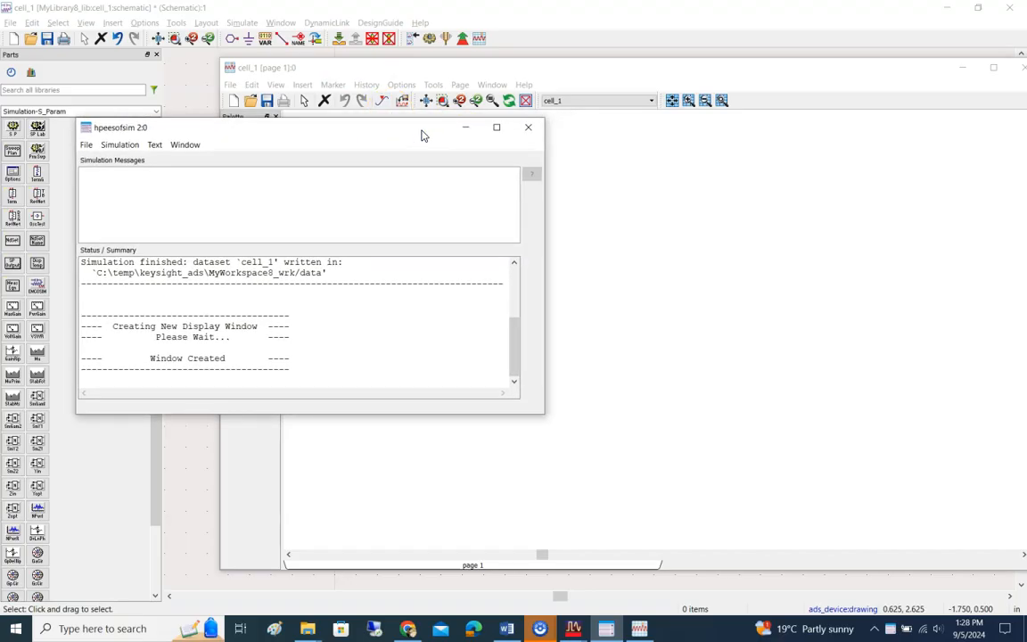
{"action": "left_click", "coordinate": [442, 134]}
{"action": "left_click", "coordinate": [671, 165]}
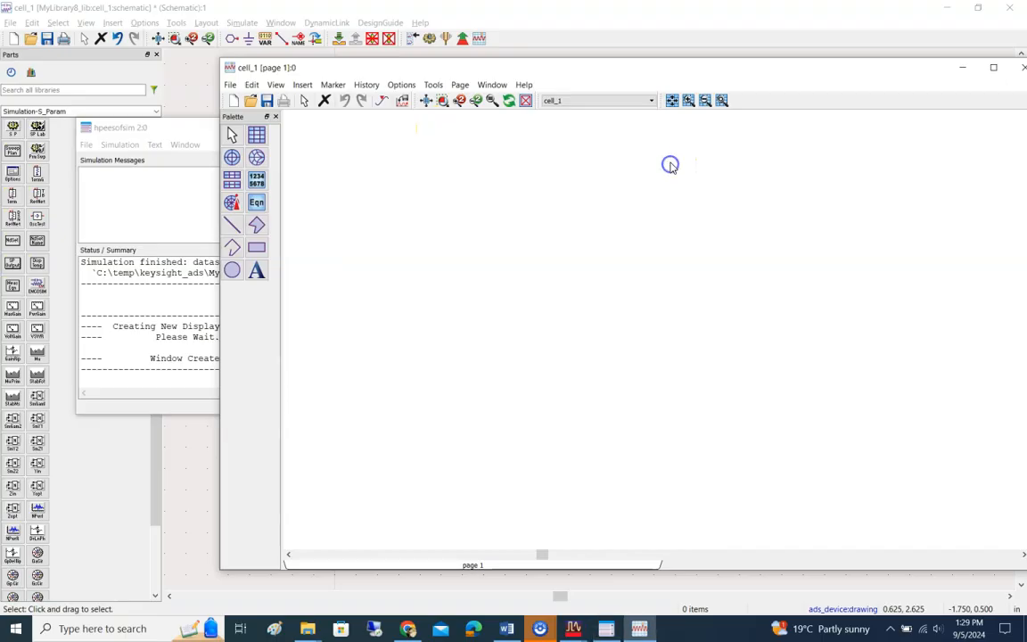
{"action": "left_click_drag", "start_coordinate": [607, 76], "coordinate": [537, 91]}
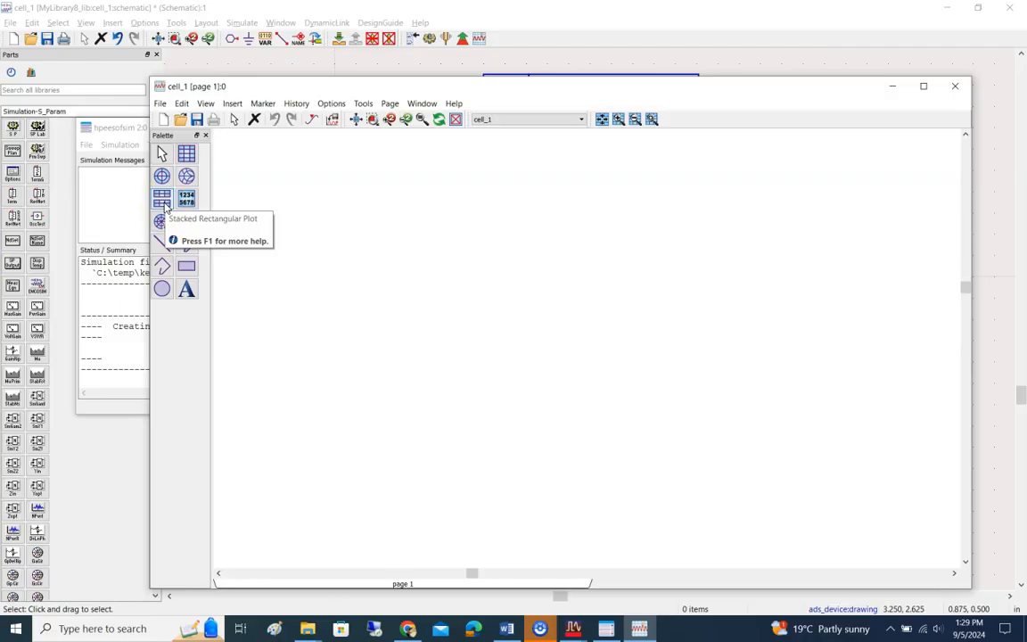
Step: Place a rectangular plot on the data display page and look through its axis options and title settings
{"action": "left_click", "coordinate": [187, 153]}
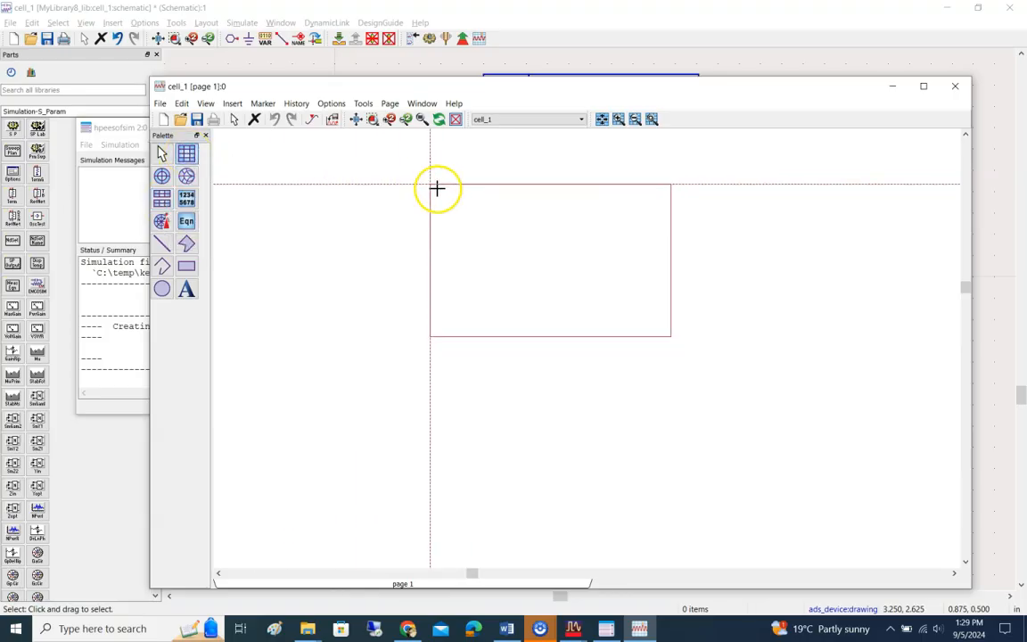
{"action": "left_click", "coordinate": [403, 181]}
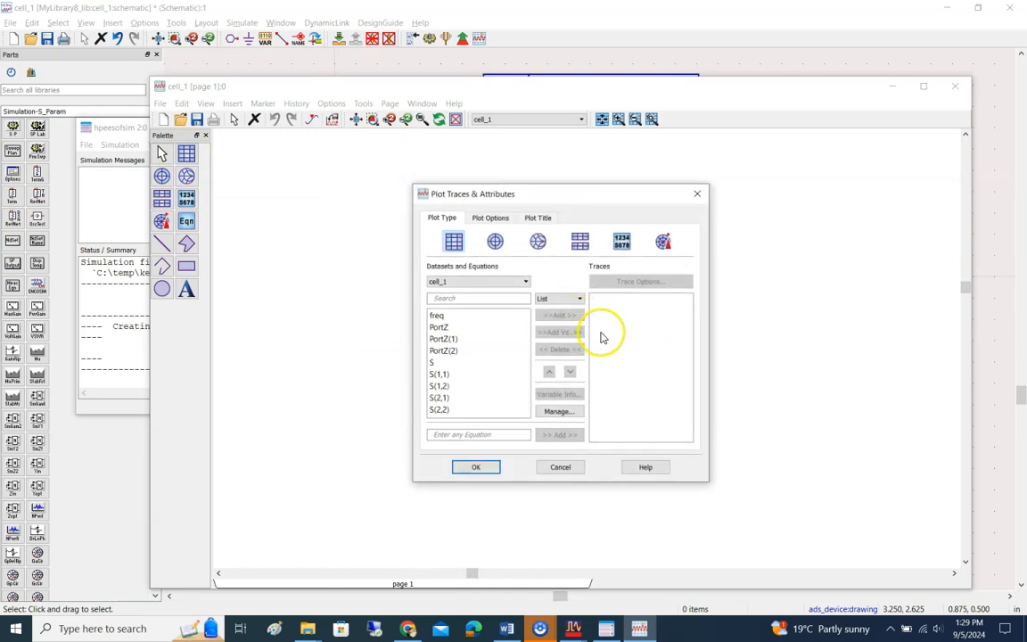
{"action": "left_click", "coordinate": [491, 218]}
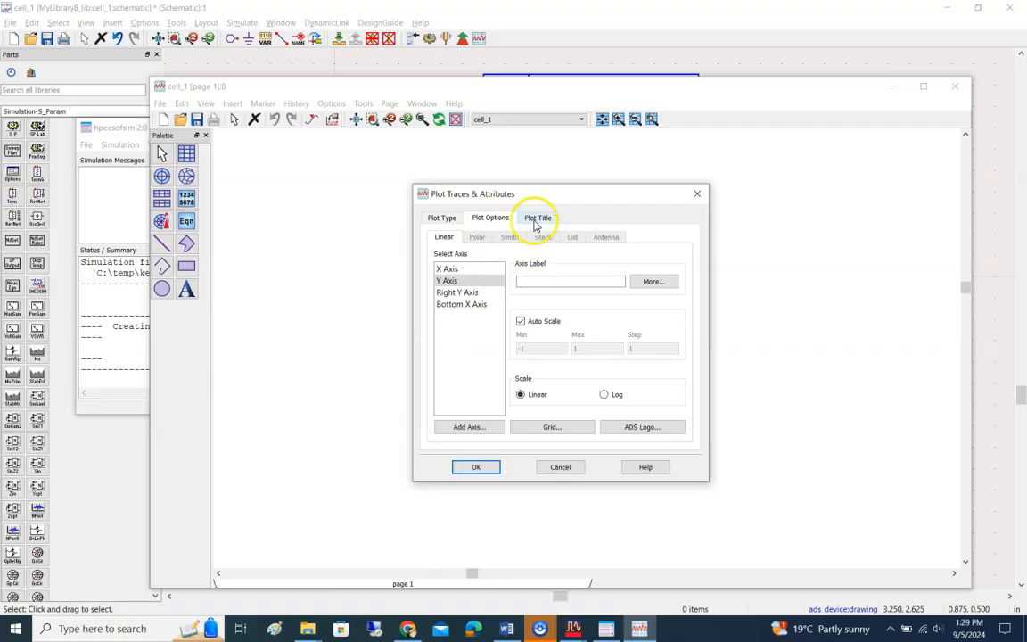
{"action": "left_click", "coordinate": [536, 222]}
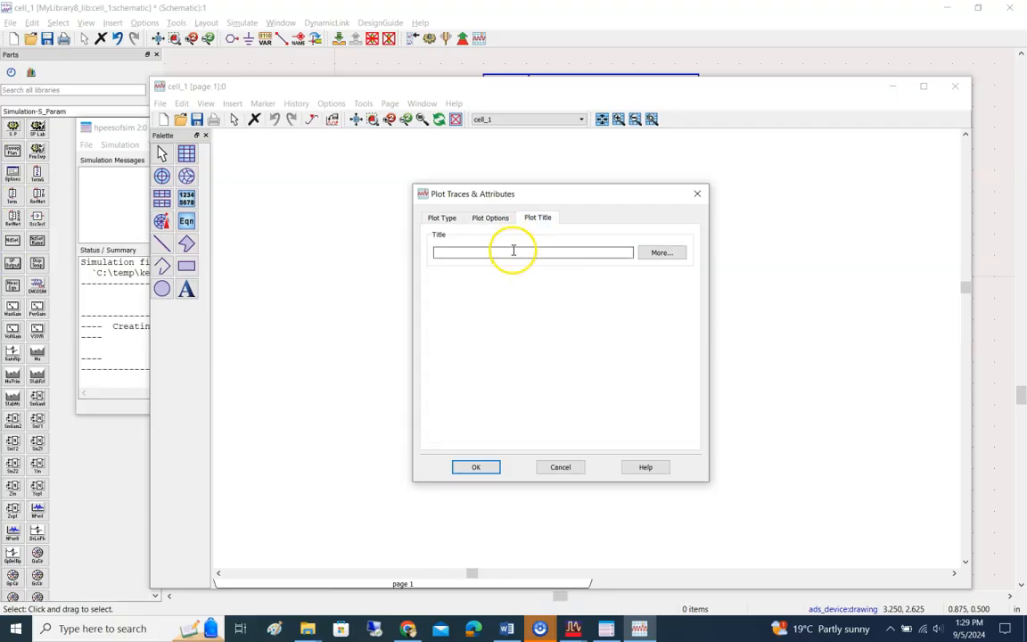
{"action": "left_click", "coordinate": [442, 219]}
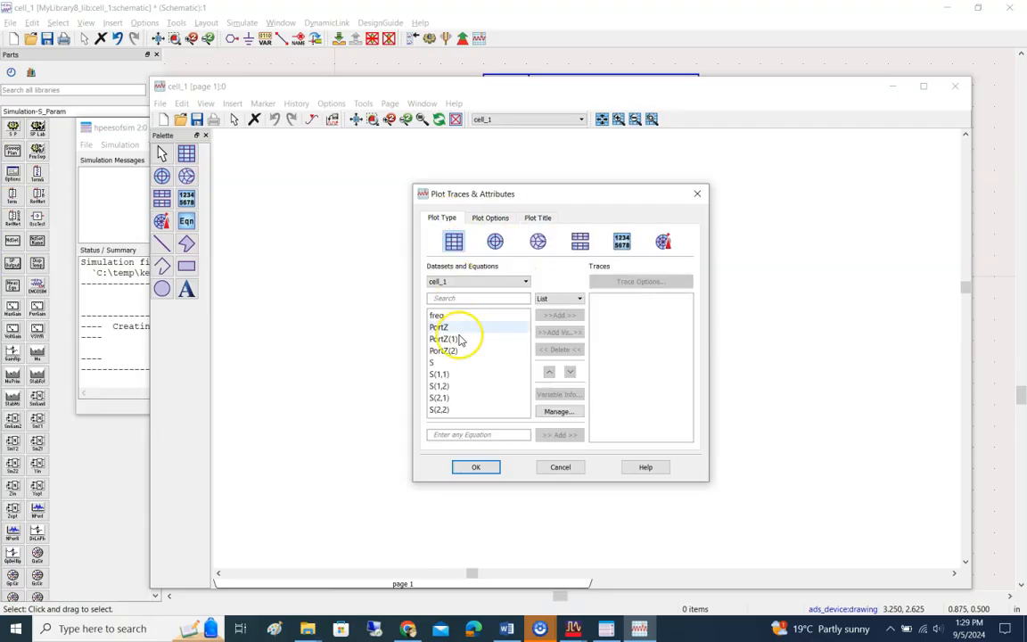
Step: Add S(1,1) from the cell_1 dataset to the plot's traces in dB
{"action": "left_click", "coordinate": [460, 375]}
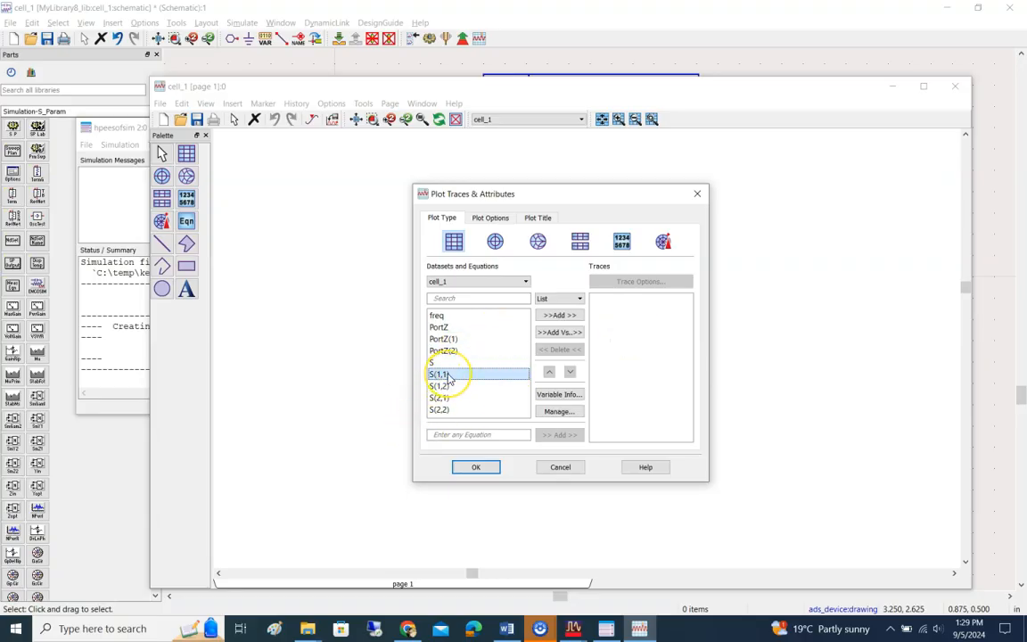
{"action": "left_click", "coordinate": [573, 315]}
{"action": "left_click", "coordinate": [450, 374]}
{"action": "left_click", "coordinate": [559, 319]}
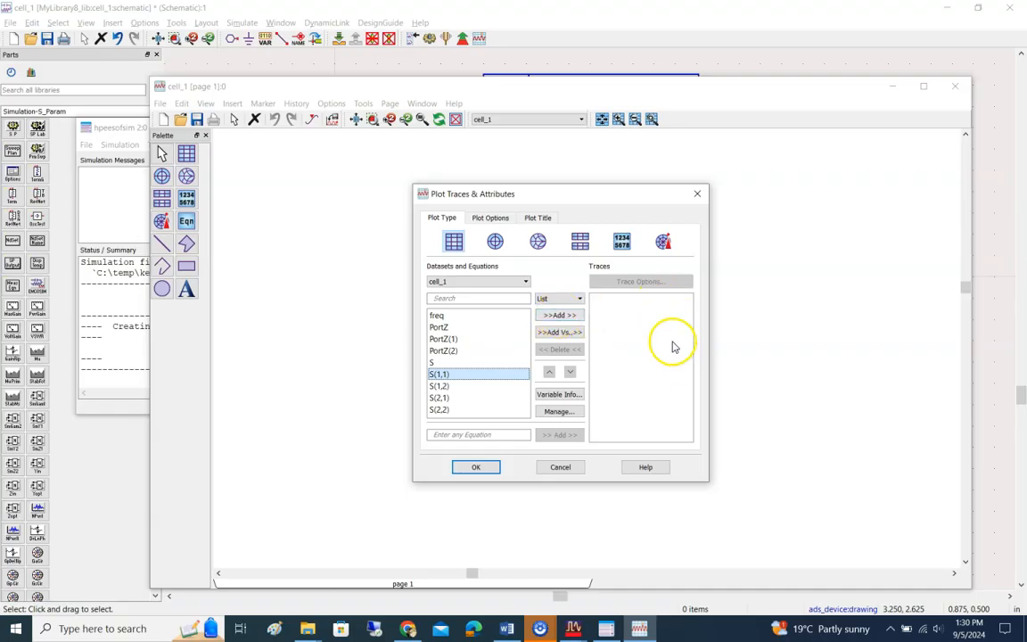
{"action": "left_click", "coordinate": [559, 316]}
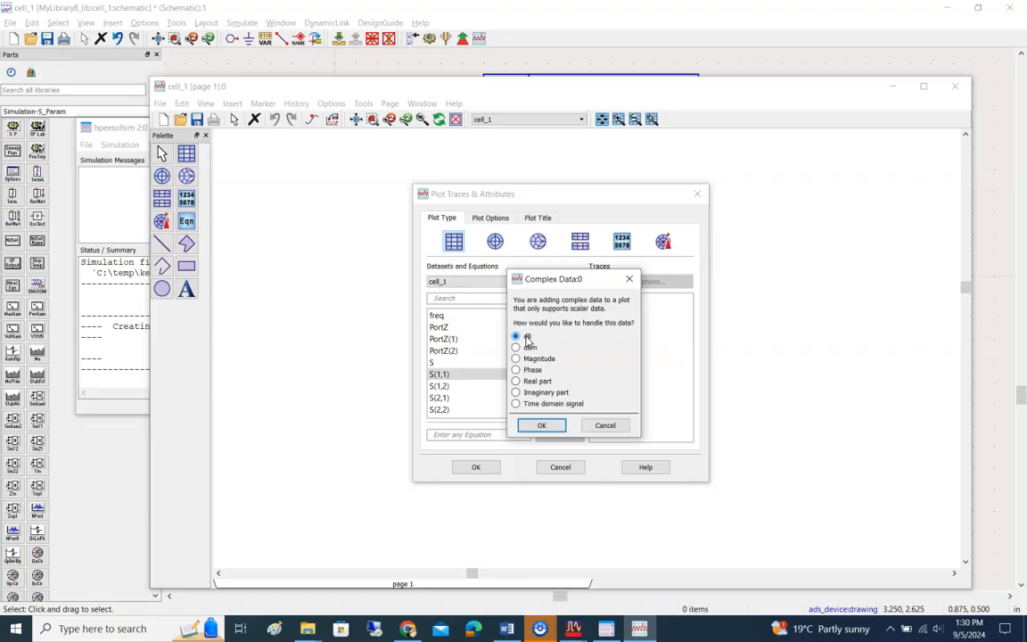
{"action": "left_click", "coordinate": [539, 426]}
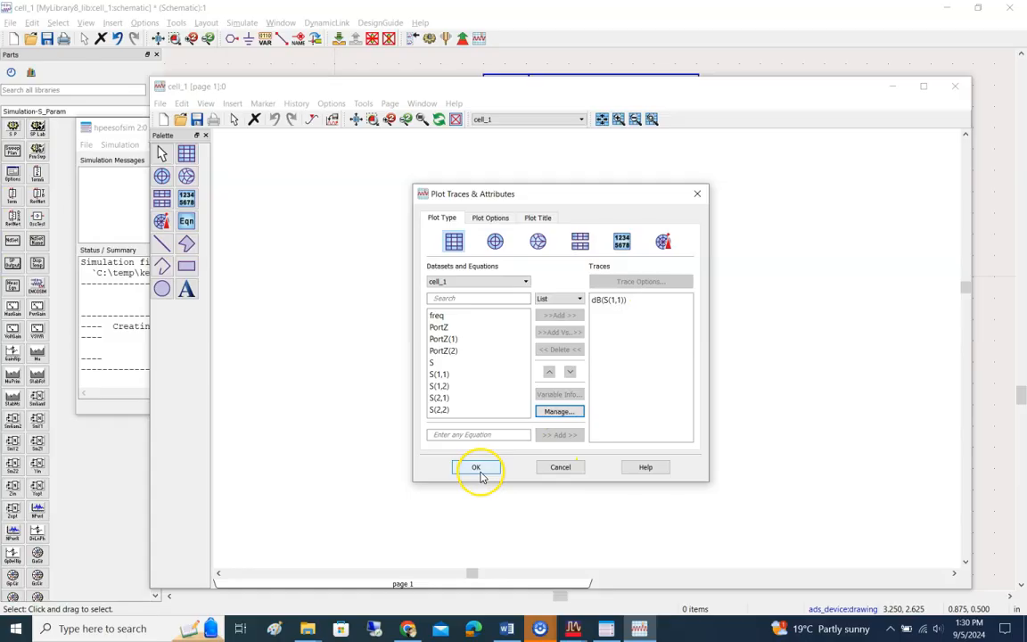
Step: Look over the title and axis options, and create the rectangular plot of S(1,1) in dB
{"action": "left_click", "coordinate": [551, 219]}
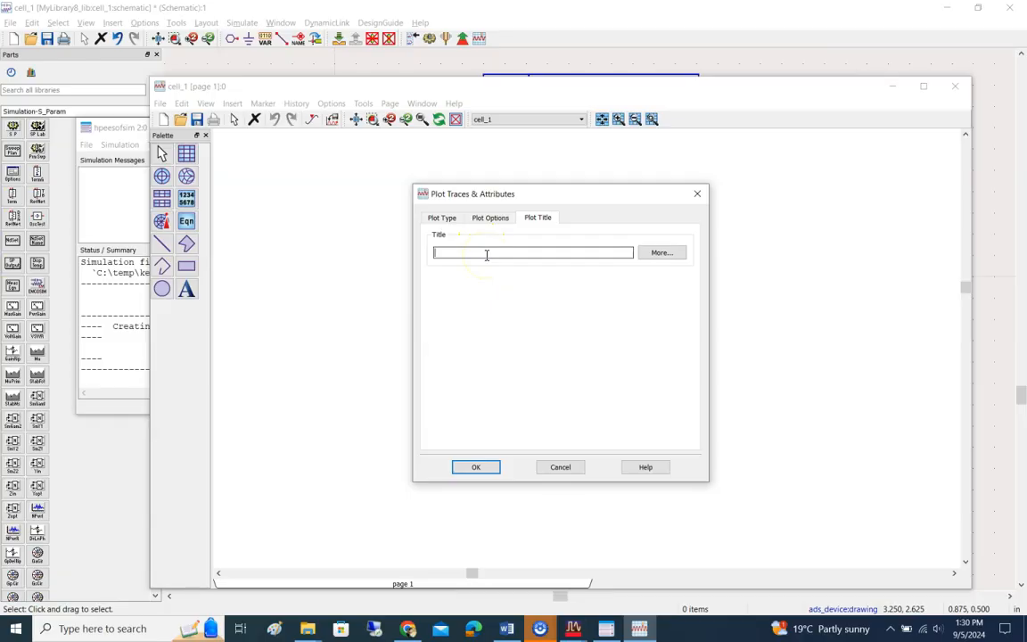
{"action": "left_click", "coordinate": [491, 218]}
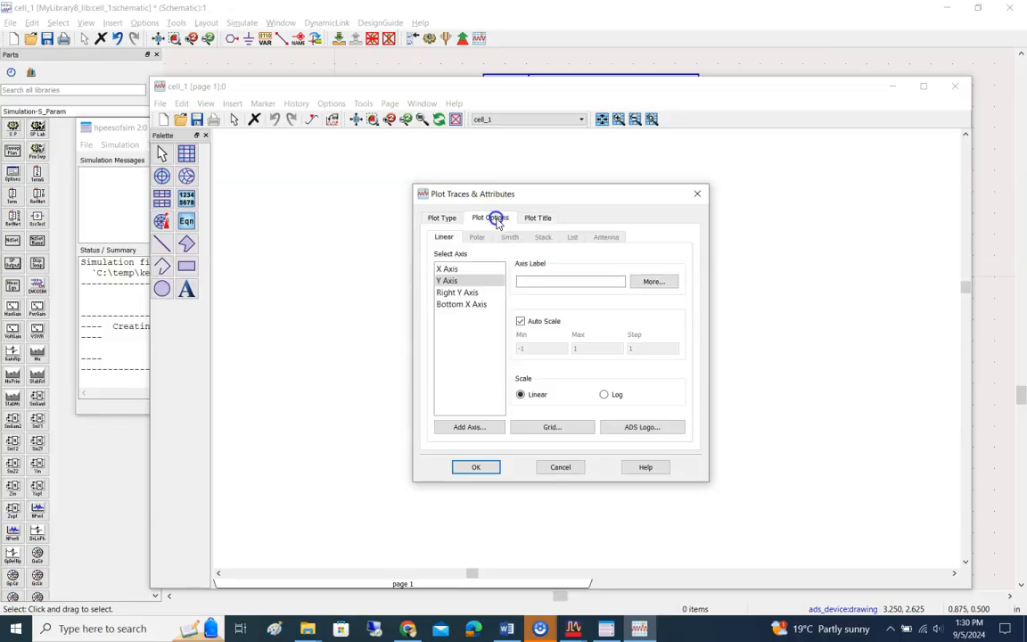
{"action": "left_click", "coordinate": [443, 218]}
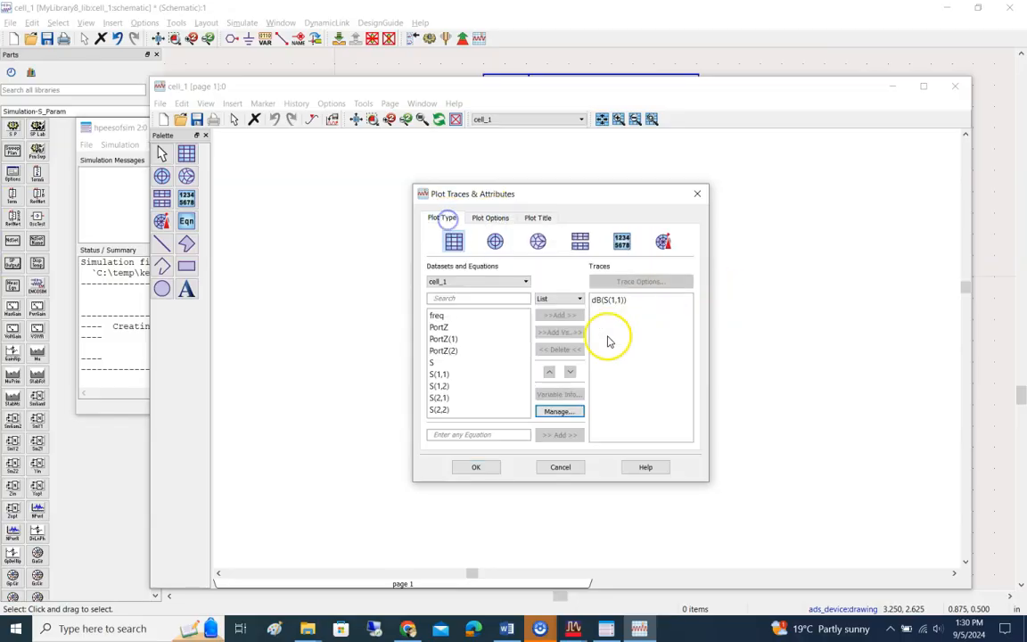
{"action": "left_click", "coordinate": [476, 467]}
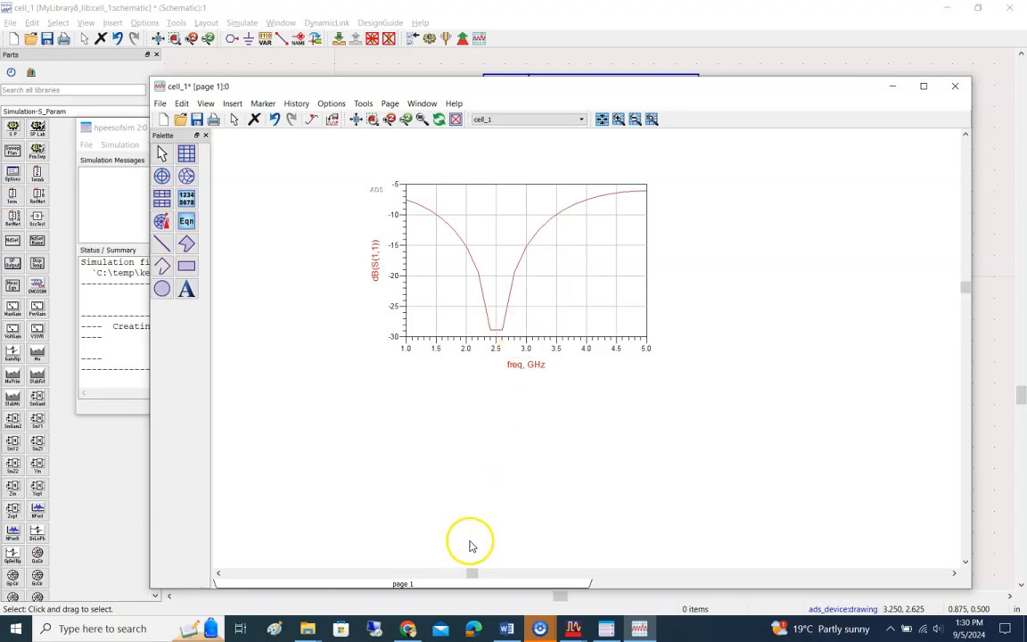
Step: Bring the cell_1 schematic to the front to review its S-parameter setup and terminations, and return to the data display
{"action": "left_click", "coordinate": [573, 628]}
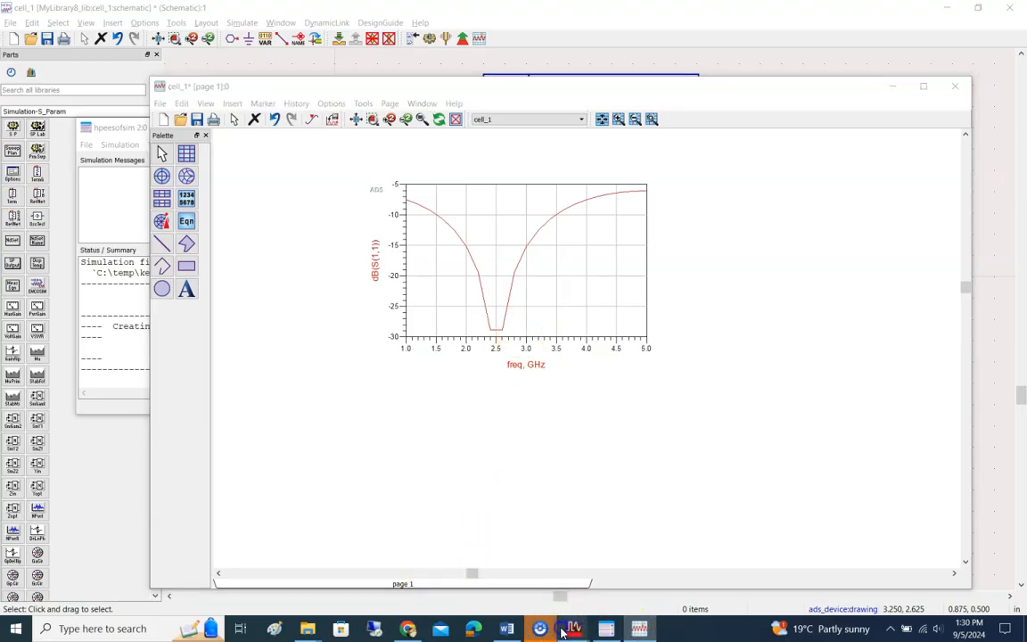
{"action": "left_click", "coordinate": [623, 596]}
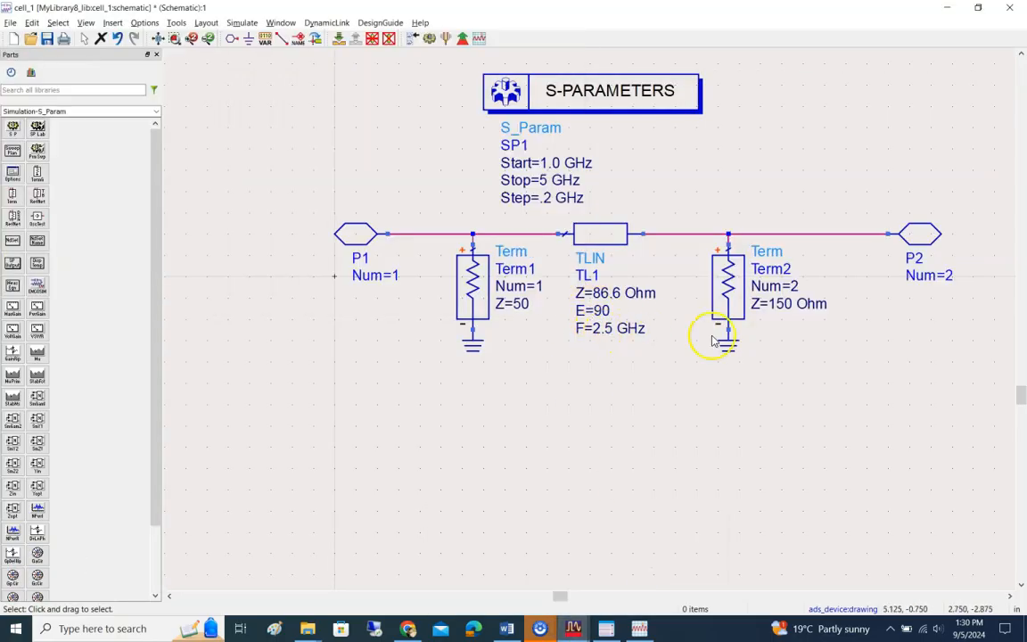
{"action": "left_click", "coordinate": [576, 634]}
{"action": "left_click", "coordinate": [654, 582]}
{"action": "left_click", "coordinate": [639, 629]}
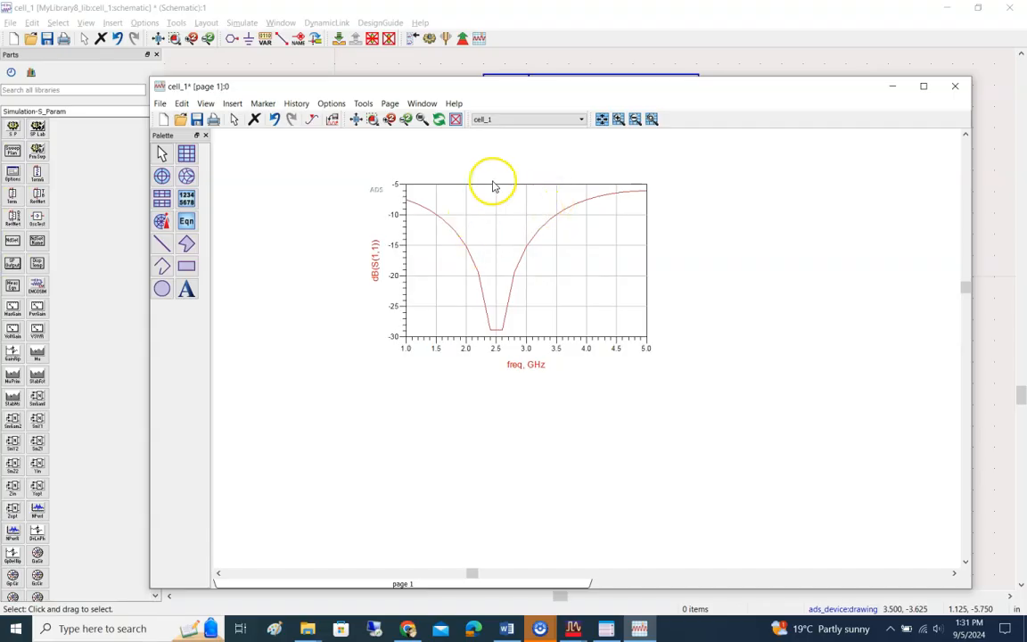
Step: Delete the S(1,1) plot and place a new rectangular plot near the upper part of page 1, checking the schematic meanwhile
{"action": "left_click", "coordinate": [422, 201]}
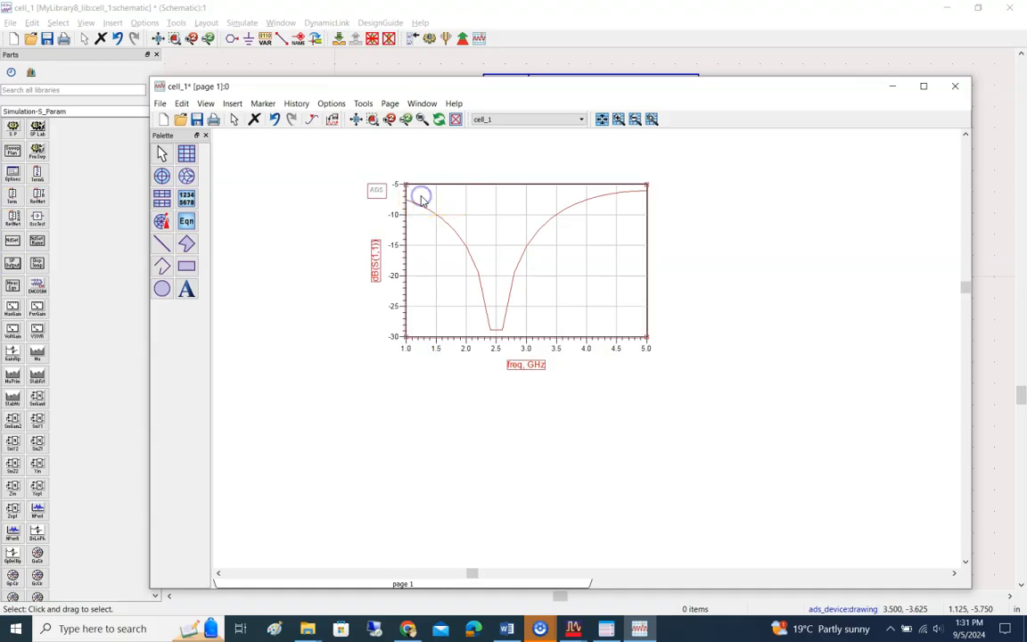
{"action": "key", "text": "Delete"}
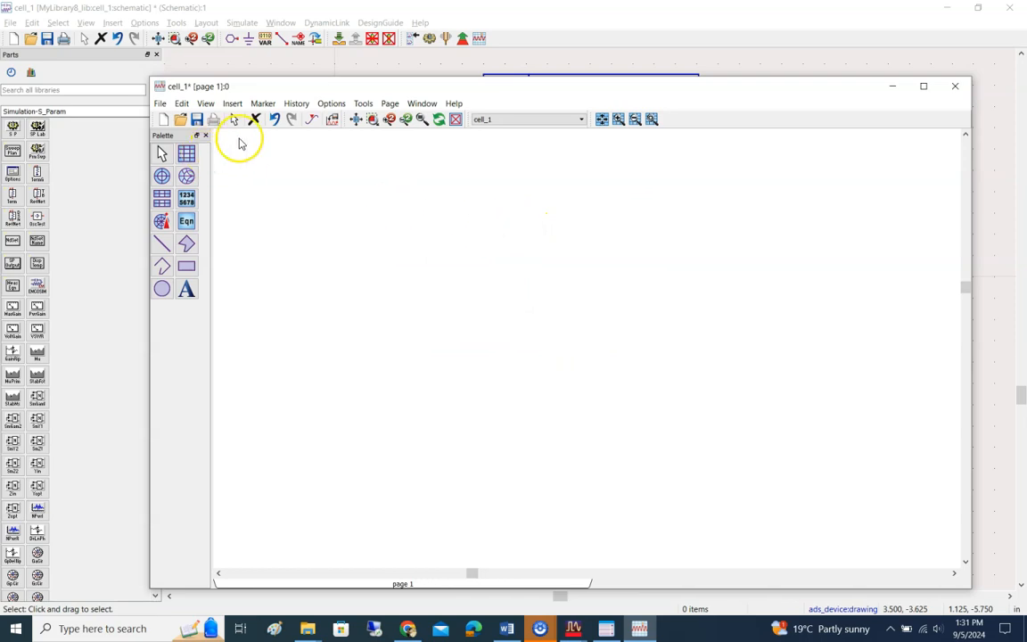
{"action": "left_click", "coordinate": [188, 153]}
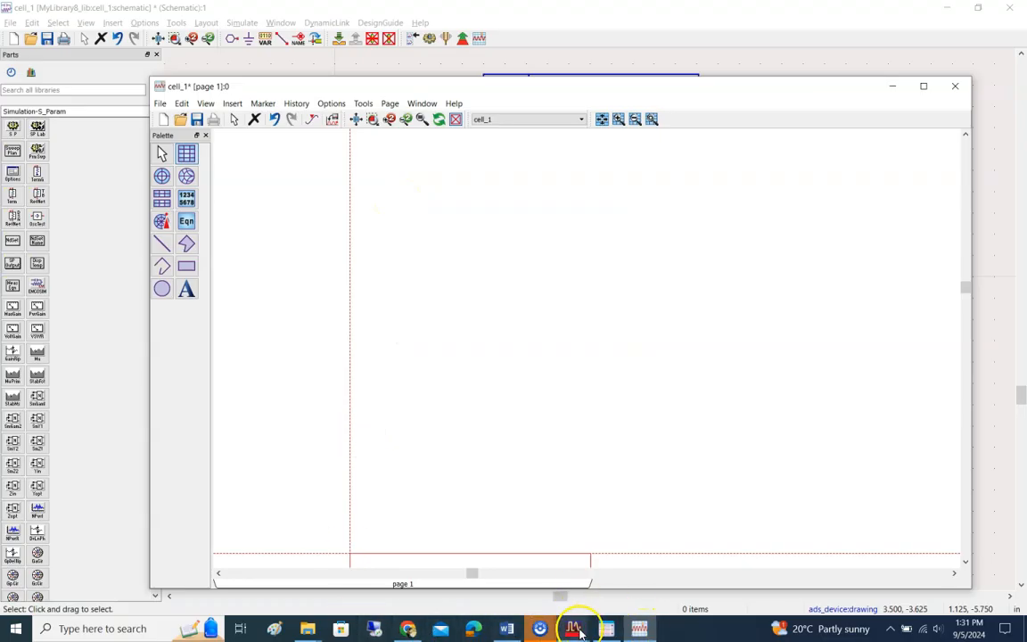
{"action": "mouse_move", "coordinate": [575, 628]}
{"action": "left_click", "coordinate": [630, 593]}
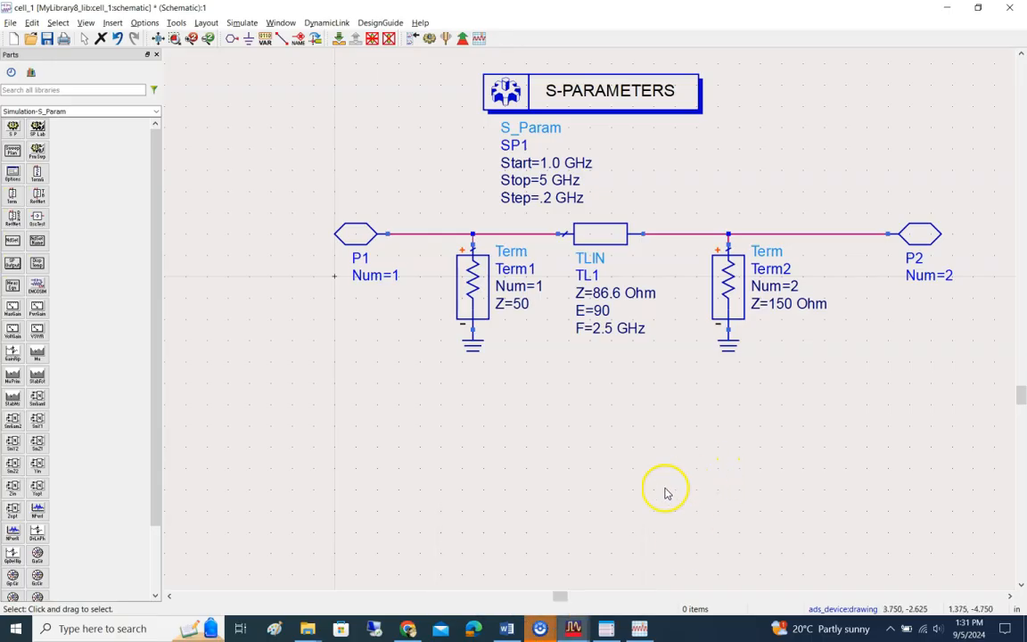
{"action": "left_click", "coordinate": [636, 629]}
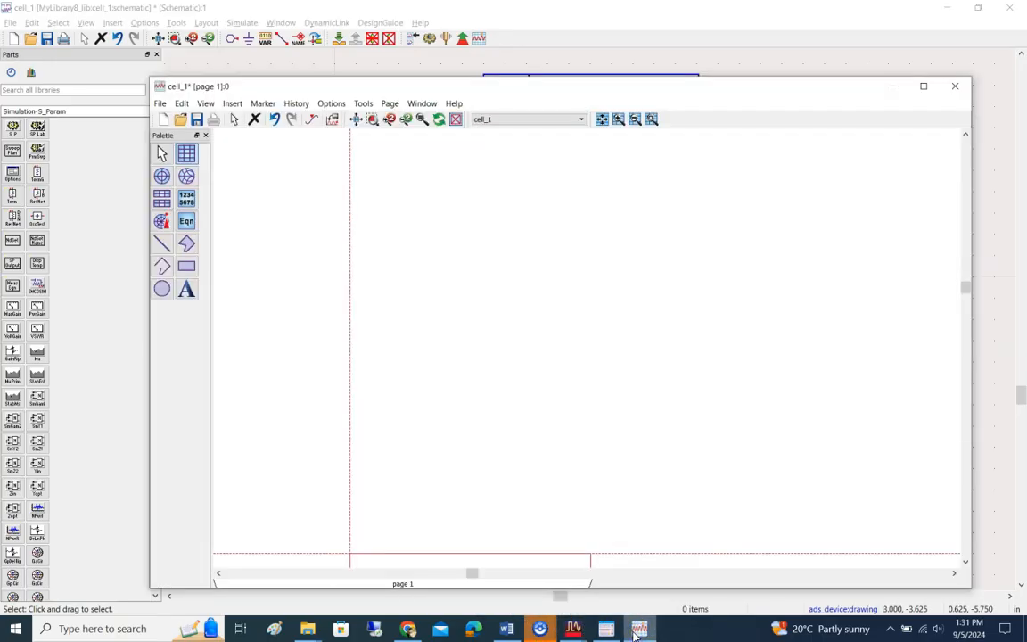
{"action": "left_click", "coordinate": [340, 148]}
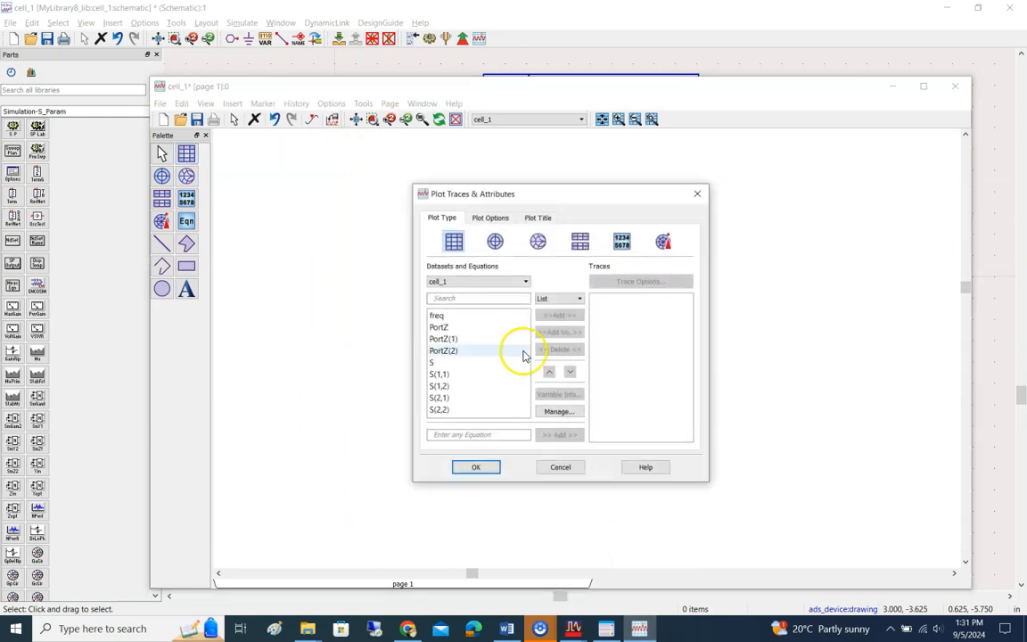
Step: Add S(1,1), S(1,2), S(2,1) and S(2,2) to the new rectangular plot in dB
{"action": "left_click_drag", "start_coordinate": [462, 379], "coordinate": [445, 413]}
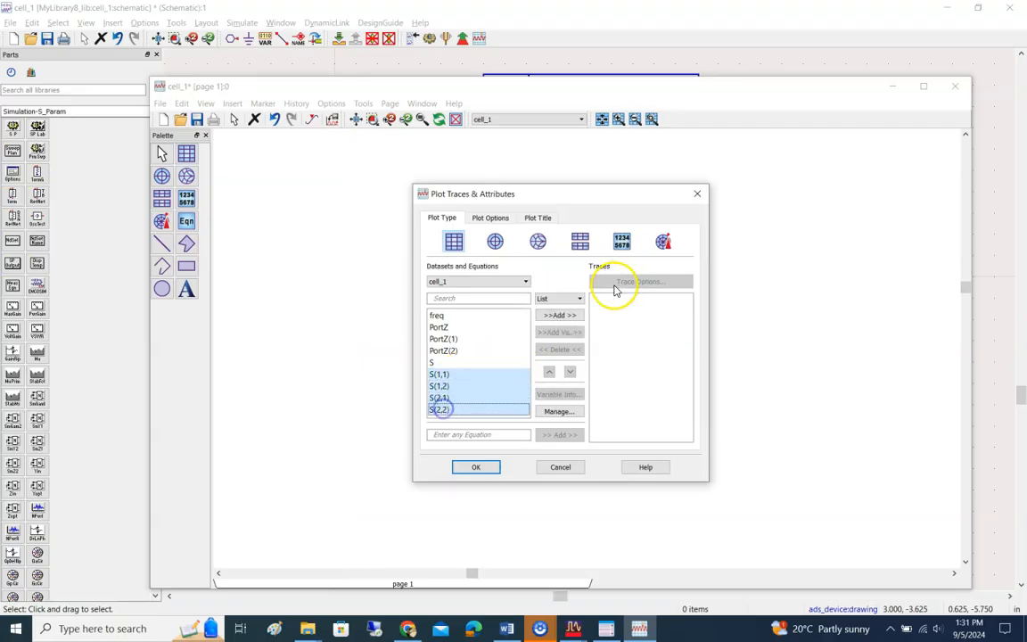
{"action": "left_click", "coordinate": [560, 314]}
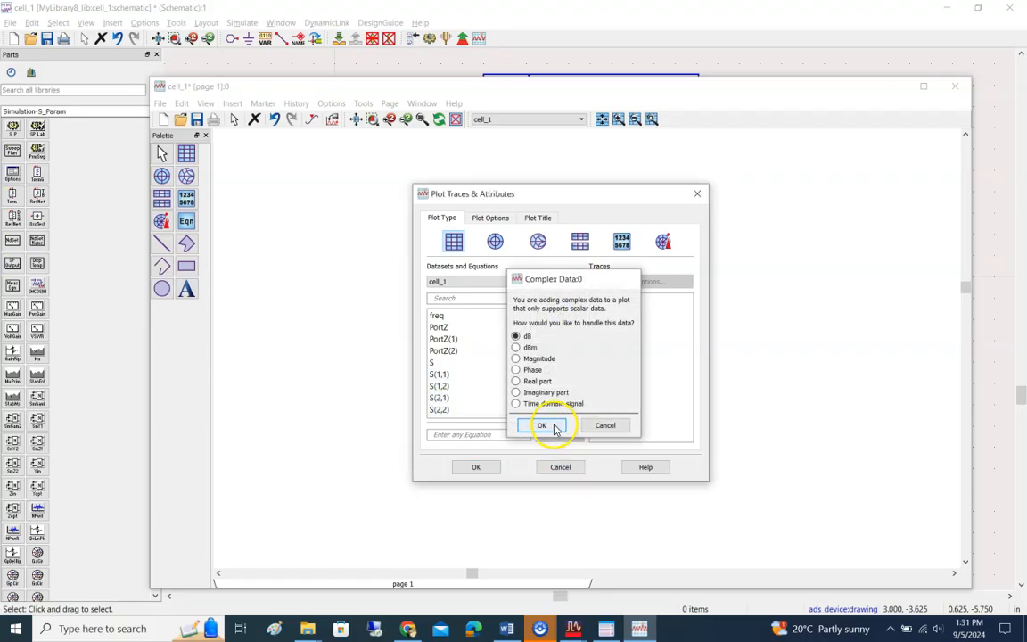
{"action": "left_click", "coordinate": [550, 426]}
{"action": "left_click", "coordinate": [475, 467]}
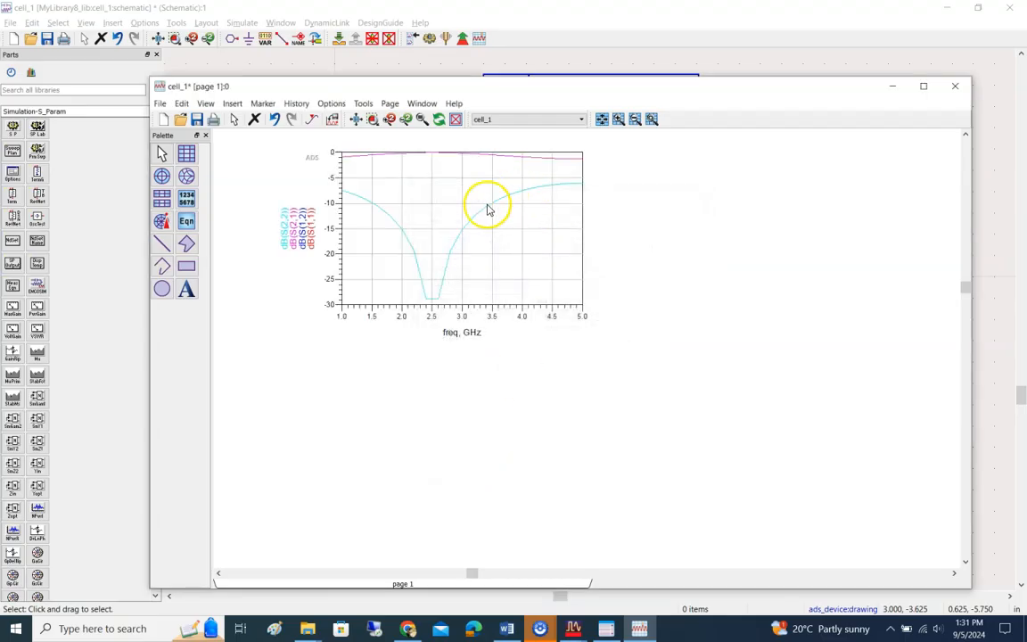
Step: Inspect the data points along the lower curve of the combined S-parameter plot
{"action": "mouse_move", "coordinate": [485, 213]}
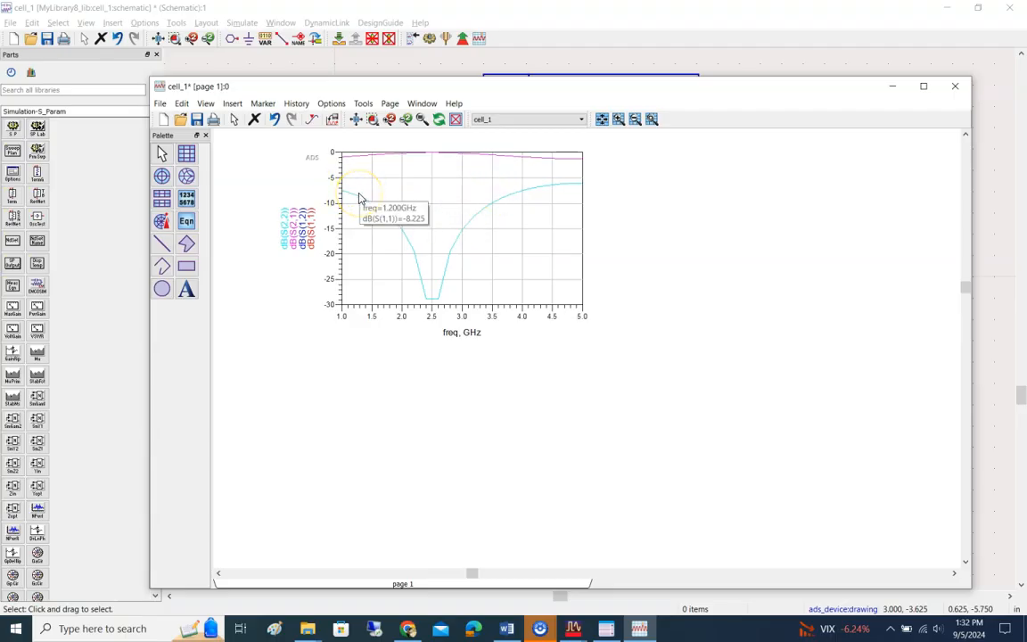
{"action": "mouse_move", "coordinate": [552, 184]}
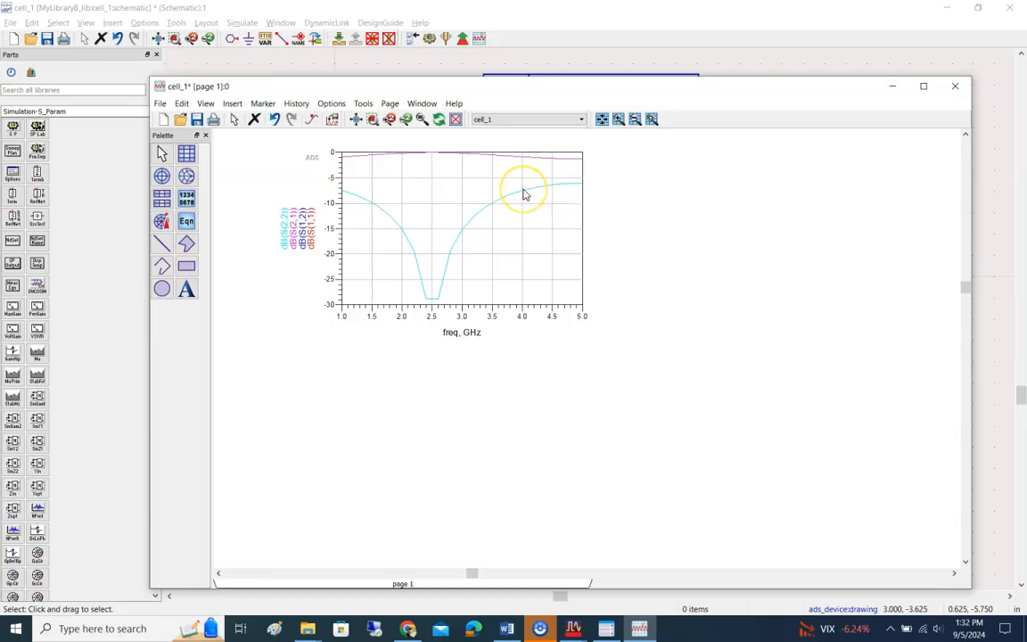
{"action": "mouse_move", "coordinate": [524, 194]}
{"action": "left_click", "coordinate": [419, 182]}
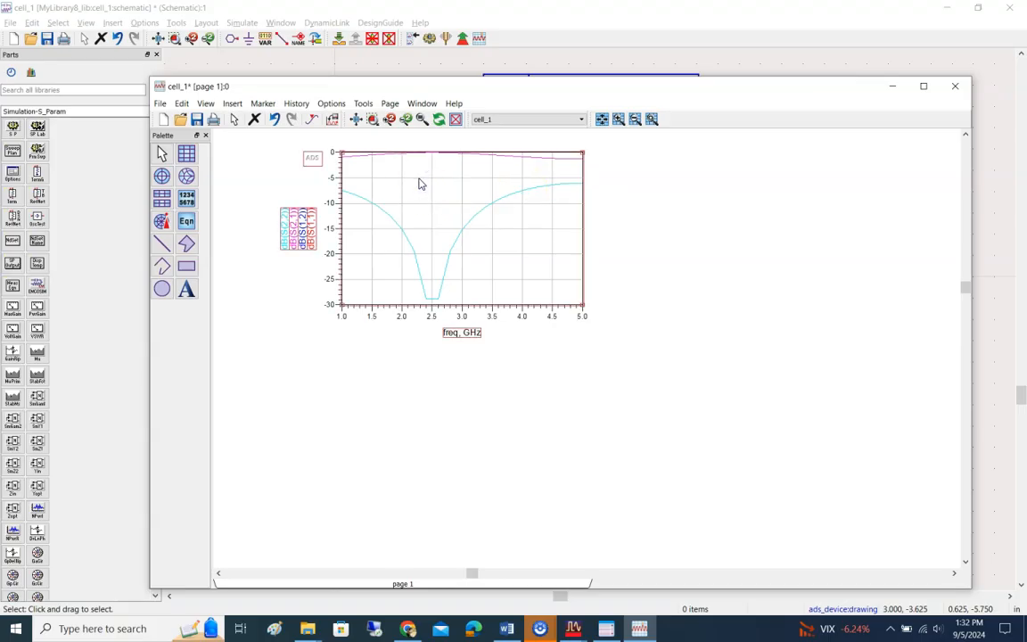
{"action": "left_click", "coordinate": [716, 269]}
Step: Place a stacked rectangular plot beside the combined plot, showing S(1,1), S(1,2), S(2,1) and S(2,2) in dB
{"action": "left_click", "coordinate": [160, 199]}
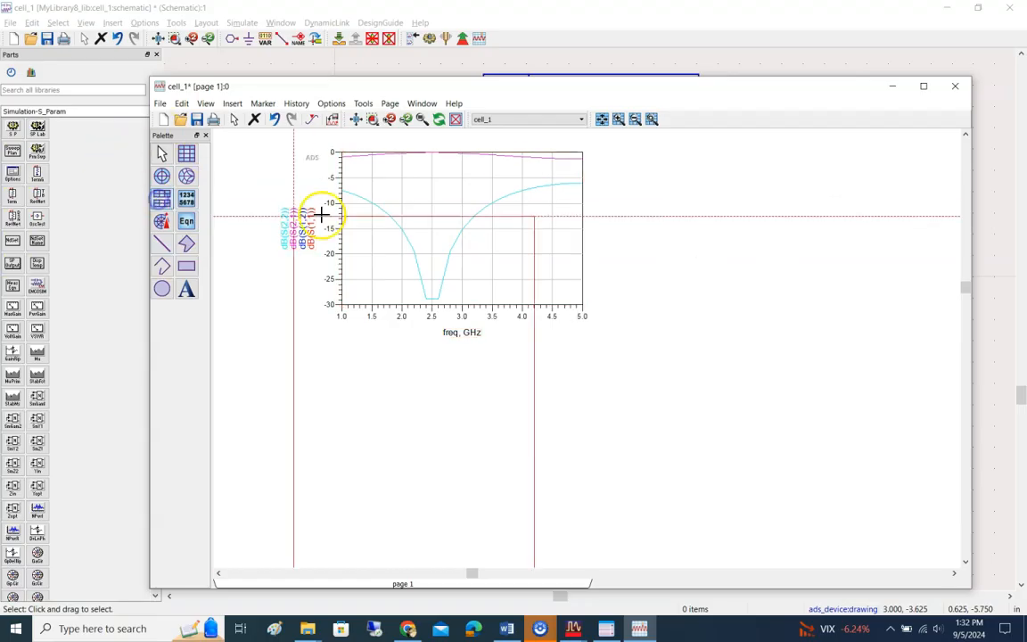
{"action": "left_click", "coordinate": [649, 154]}
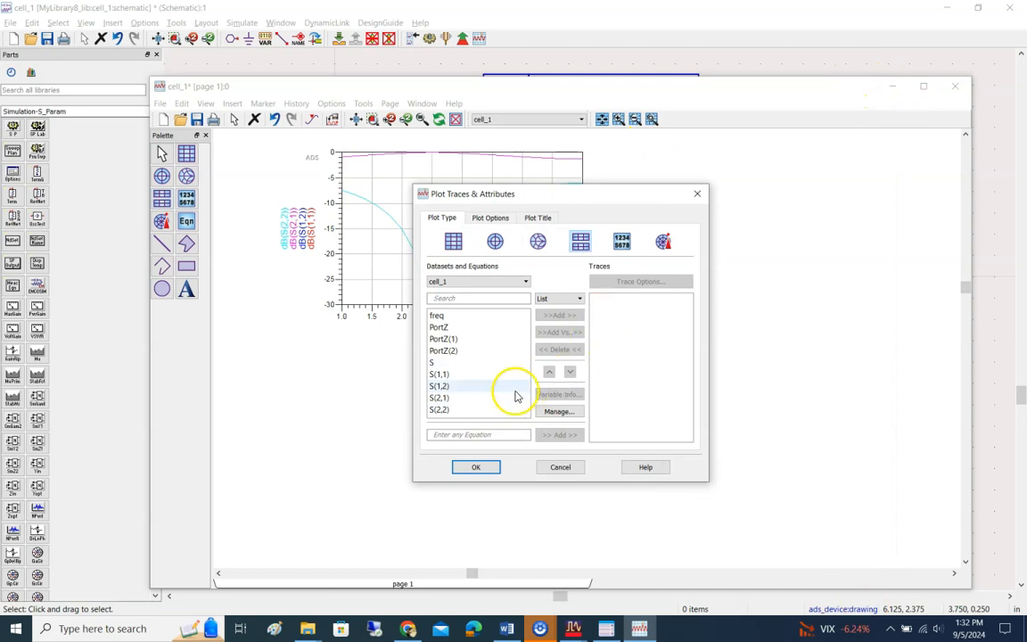
{"action": "left_click", "coordinate": [449, 375]}
{"action": "left_click_drag", "start_coordinate": [449, 378], "coordinate": [443, 409]}
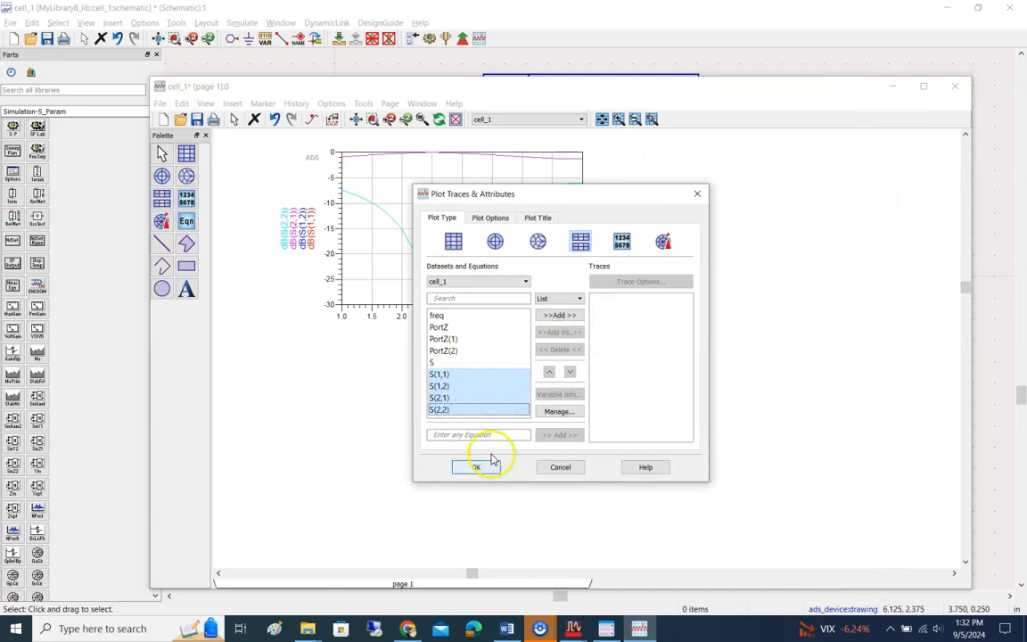
{"action": "left_click", "coordinate": [559, 315]}
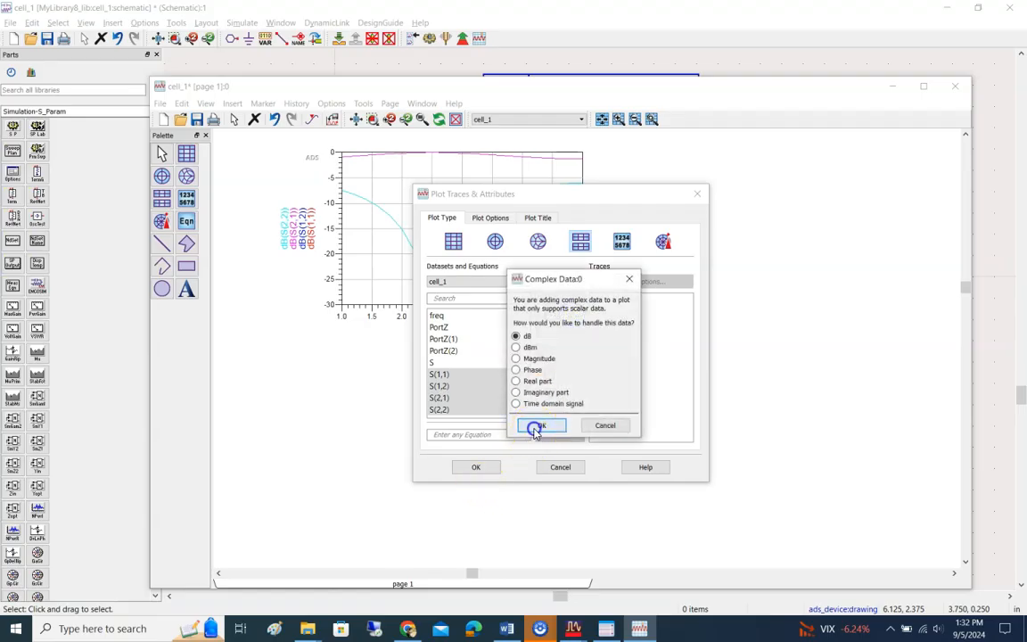
{"action": "left_click", "coordinate": [535, 425]}
{"action": "left_click", "coordinate": [479, 467]}
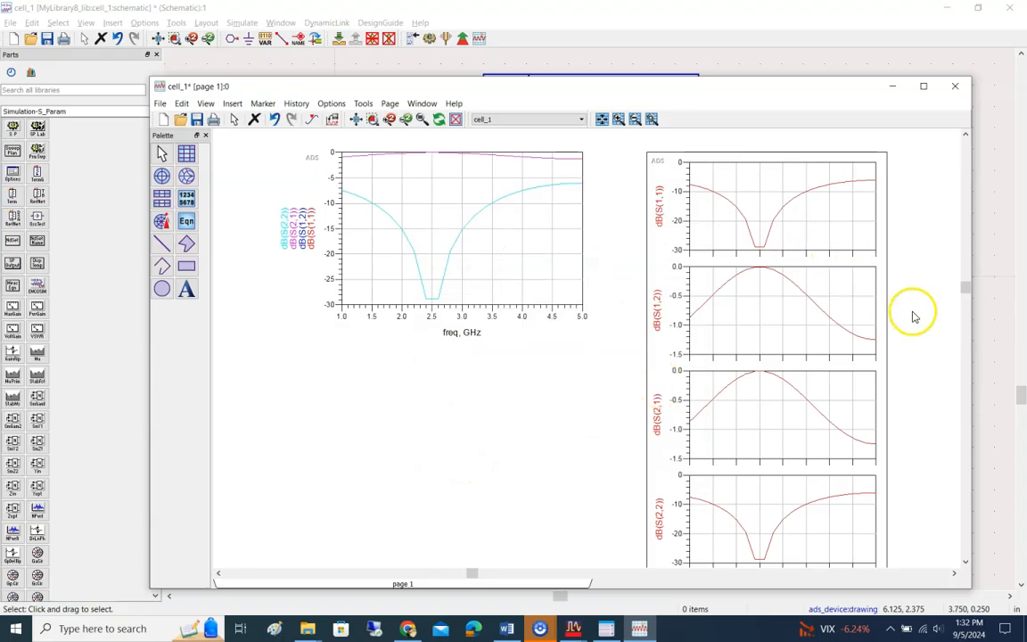
Step: Compare the combined and stacked S-parameter plots, and move the data display window clear of the schematic's parts palette
{"action": "scroll", "coordinate": [677, 329], "scroll_direction": "down", "scroll_amount": 2}
{"action": "scroll", "coordinate": [637, 340], "scroll_direction": "up", "scroll_amount": 1}
{"action": "scroll", "coordinate": [598, 350], "scroll_direction": "up", "scroll_amount": 1}
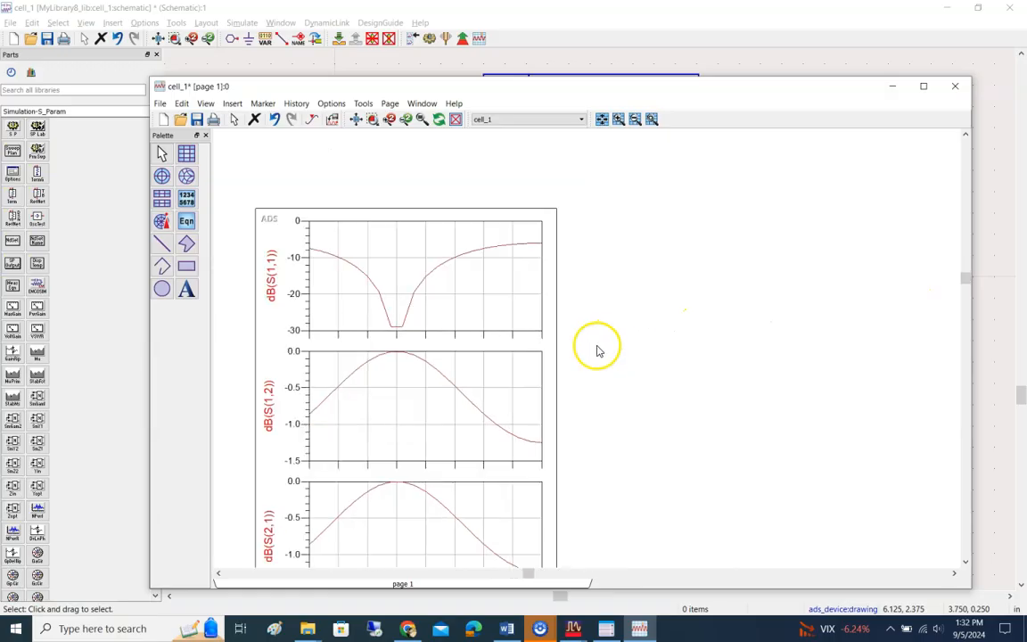
{"action": "scroll", "coordinate": [587, 351], "scroll_direction": "down", "scroll_amount": 2}
{"action": "scroll", "coordinate": [682, 357], "scroll_direction": "down", "scroll_amount": 2}
{"action": "scroll", "coordinate": [682, 357], "scroll_direction": "up", "scroll_amount": 2}
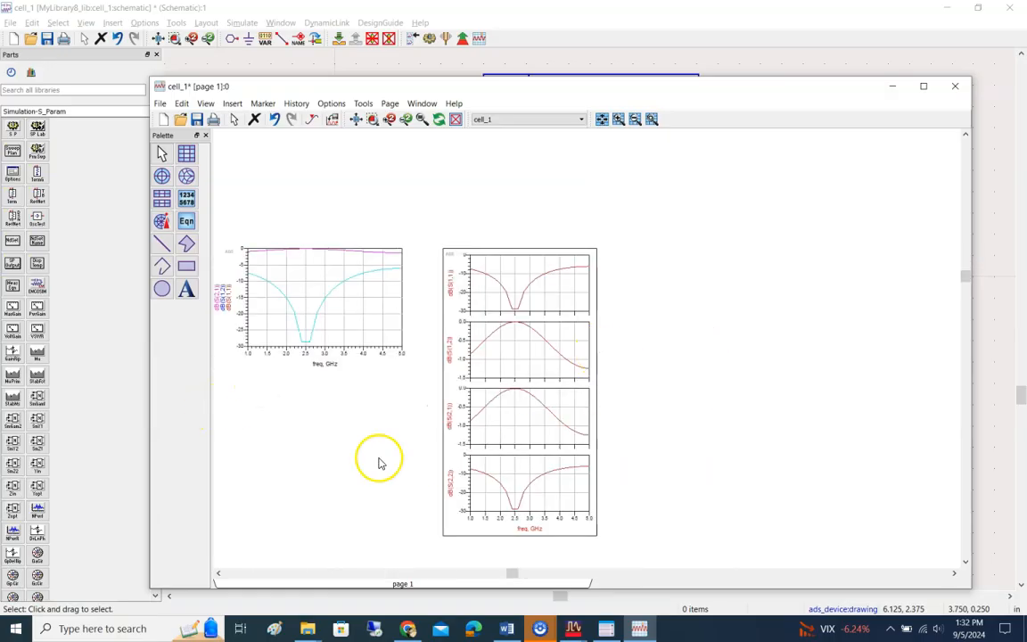
{"action": "left_click_drag", "start_coordinate": [550, 93], "coordinate": [546, 26]}
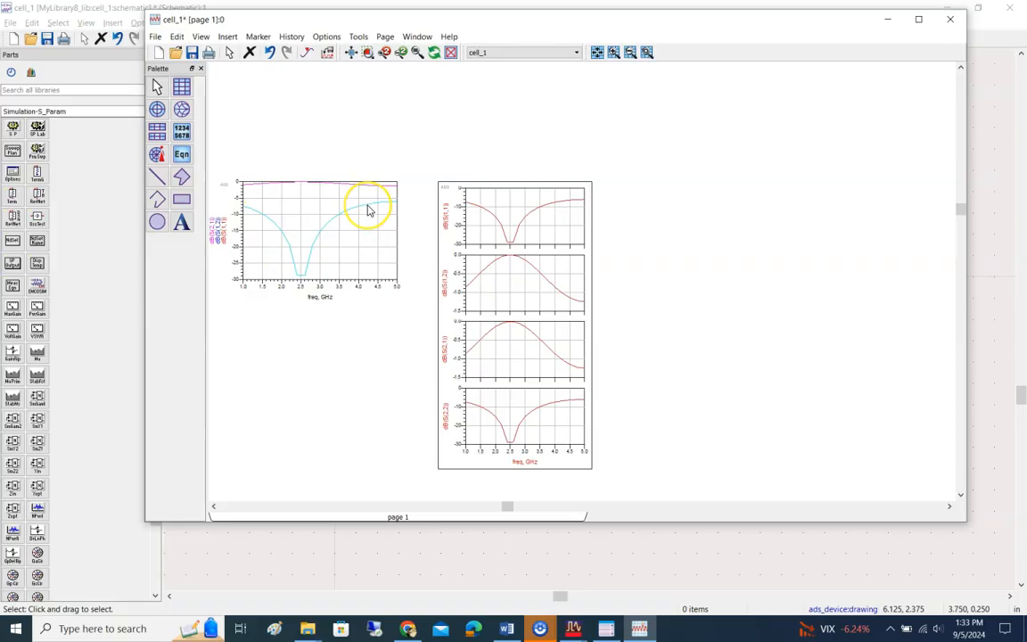
{"action": "mouse_move", "coordinate": [368, 210]}
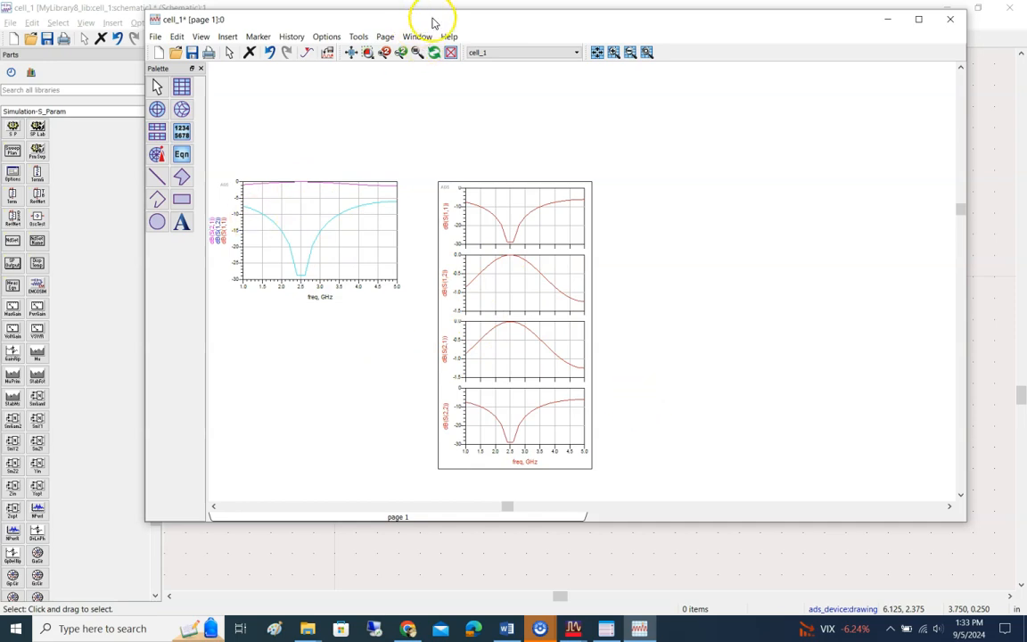
{"action": "left_click_drag", "start_coordinate": [435, 22], "coordinate": [517, 18]}
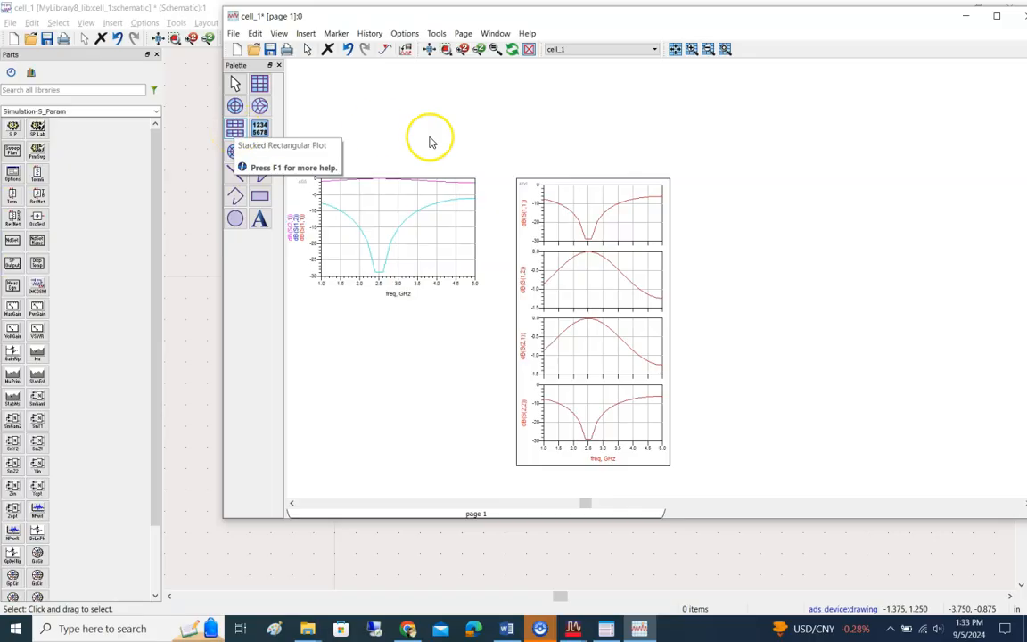
Step: Switch to the Lab5 Intro to ADS document in Word and read on to the trace options and axis scaling instructions
{"action": "left_click", "coordinate": [506, 629]}
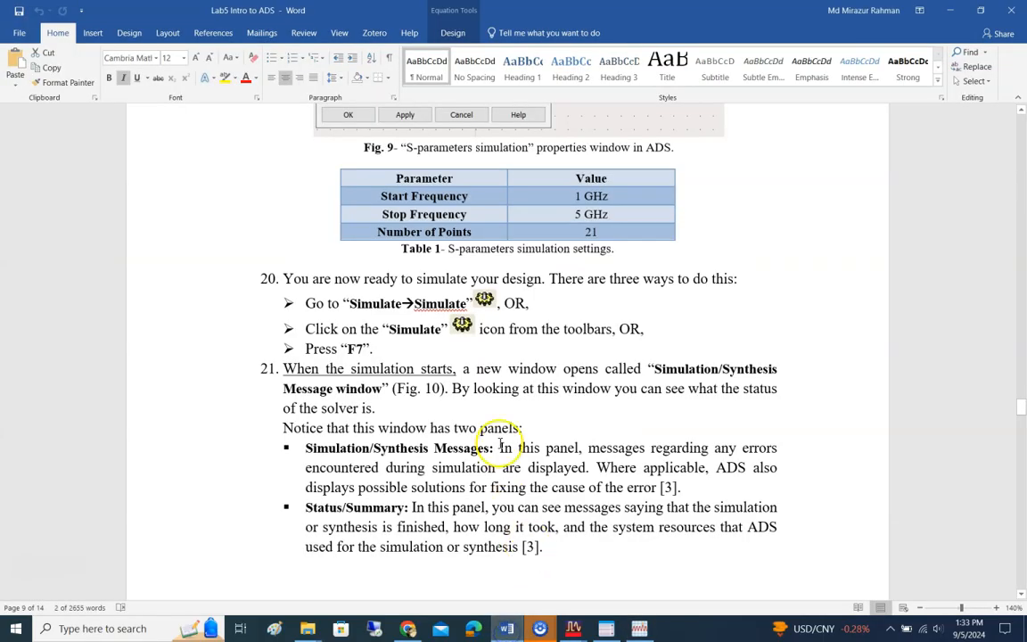
{"action": "scroll", "coordinate": [486, 415], "scroll_direction": "down", "scroll_amount": 10}
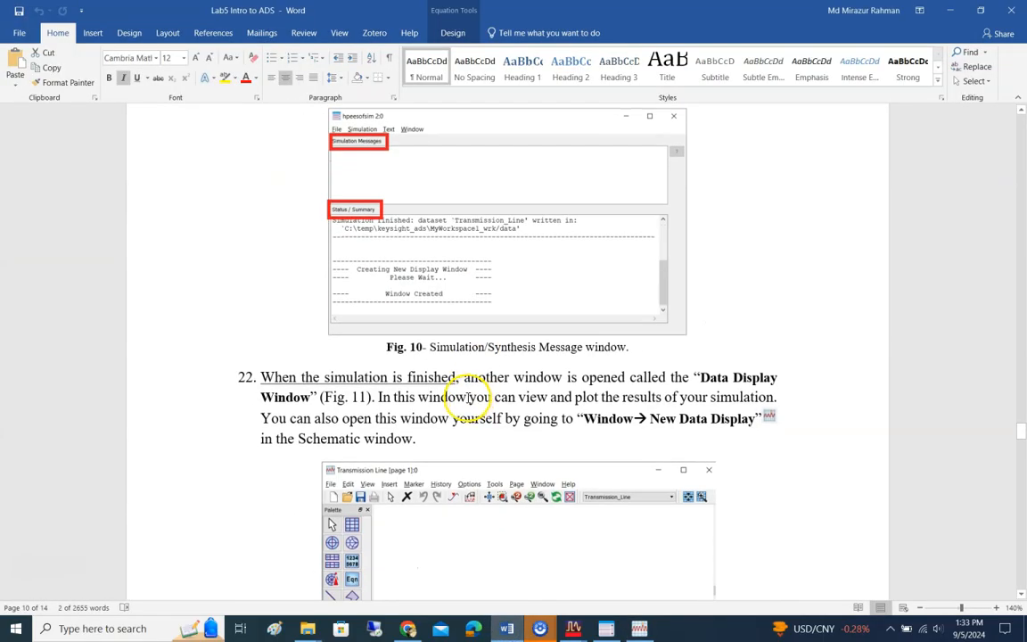
{"action": "scroll", "coordinate": [468, 399], "scroll_direction": "down", "scroll_amount": 12}
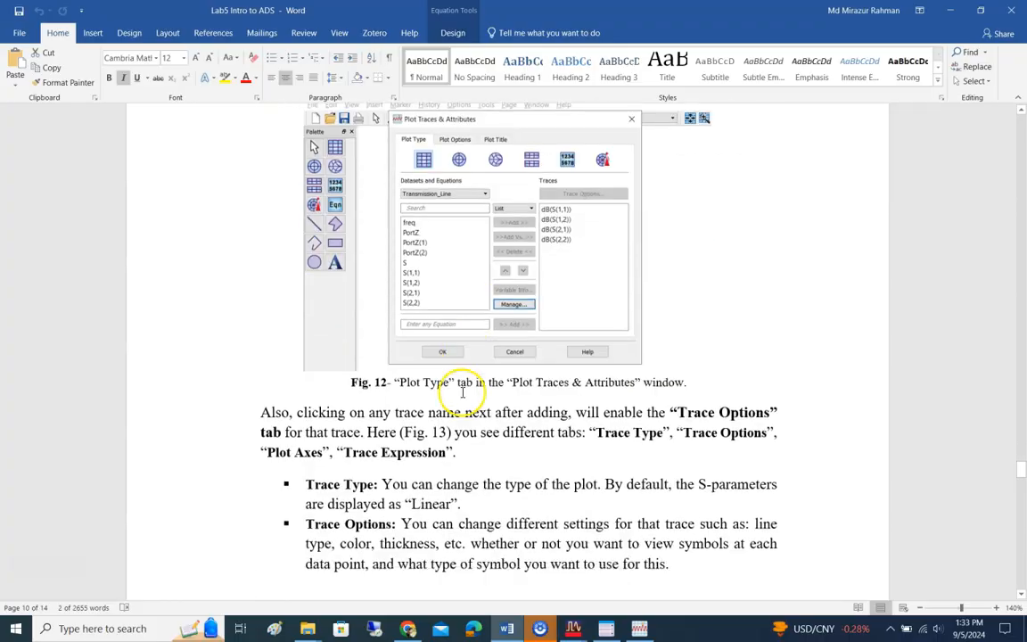
{"action": "scroll", "coordinate": [462, 392], "scroll_direction": "down", "scroll_amount": 8}
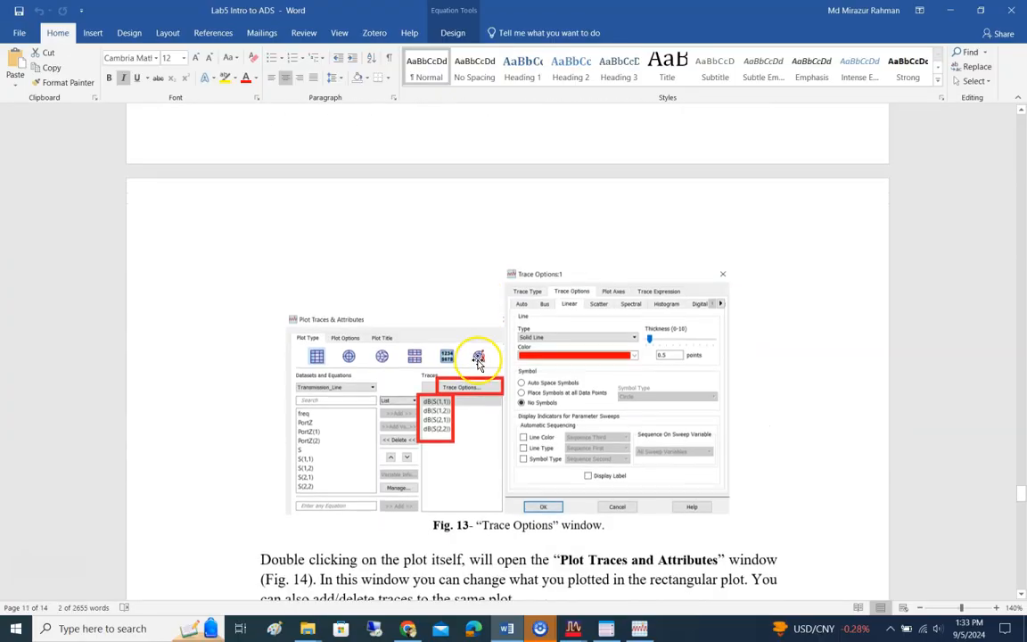
{"action": "scroll", "coordinate": [478, 361], "scroll_direction": "down", "scroll_amount": 3}
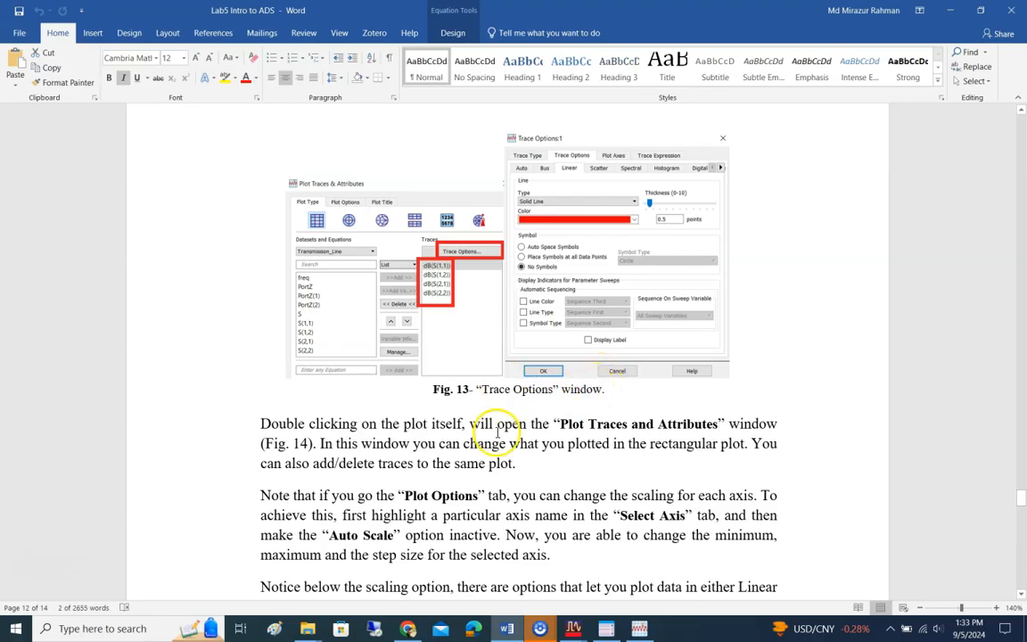
Step: Switch back to the ADS data display and give the combined S-parameter plot the title "Test"
{"action": "left_click", "coordinate": [639, 628]}
{"action": "double_click", "coordinate": [406, 201]}
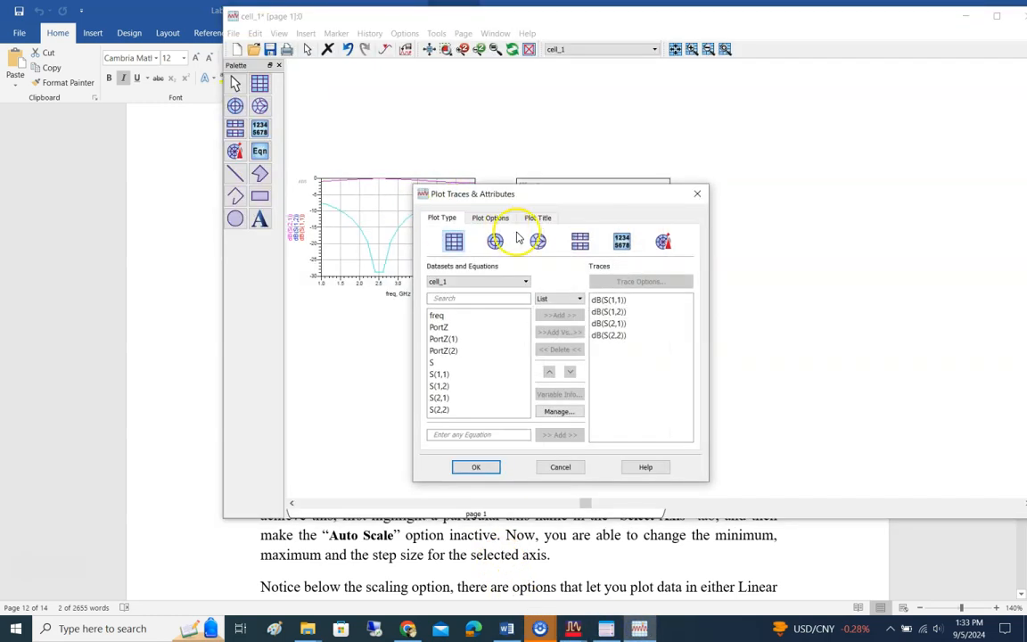
{"action": "left_click", "coordinate": [489, 217]}
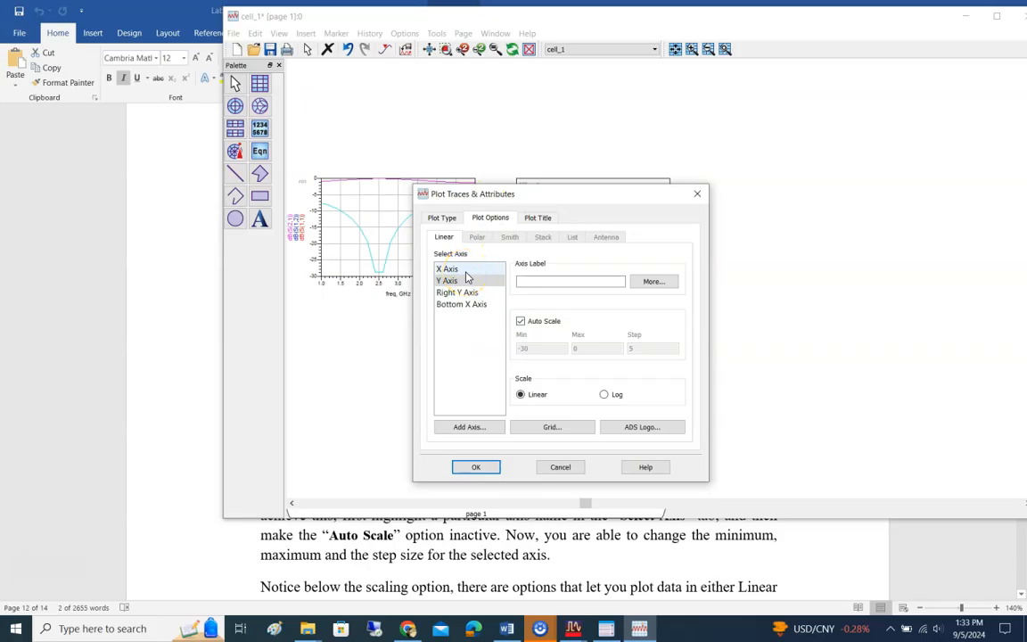
{"action": "left_click", "coordinate": [538, 218]}
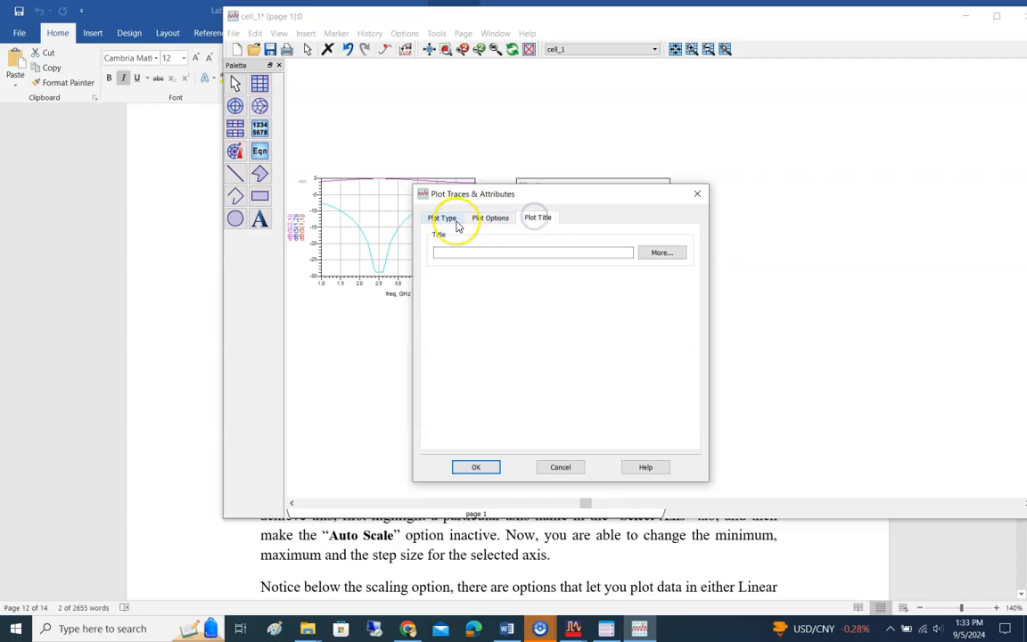
{"action": "left_click", "coordinate": [473, 252]}
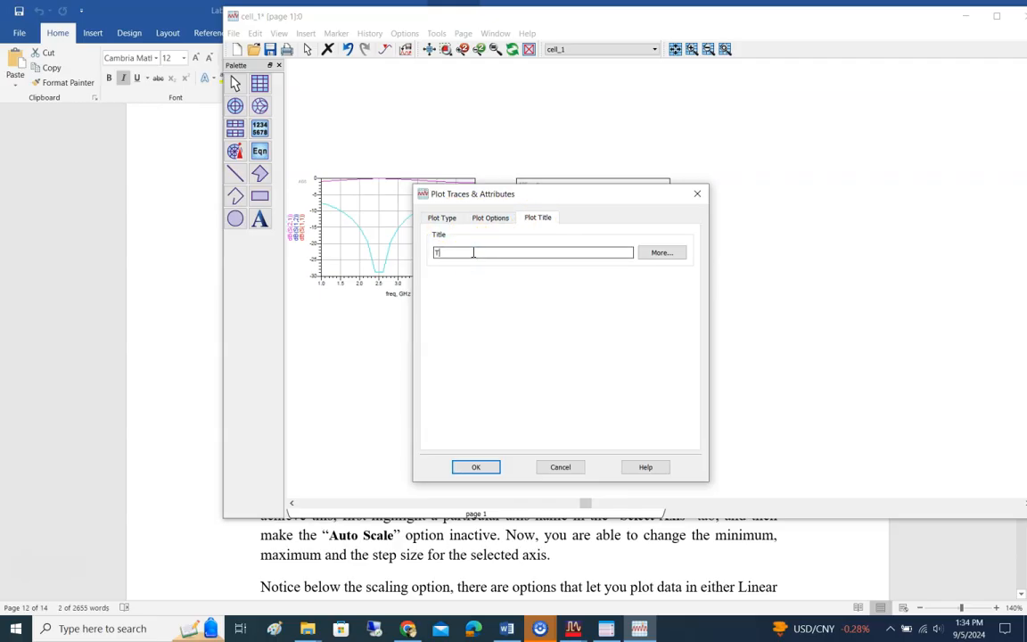
{"action": "type", "text": "Test"}
{"action": "left_click", "coordinate": [475, 466]}
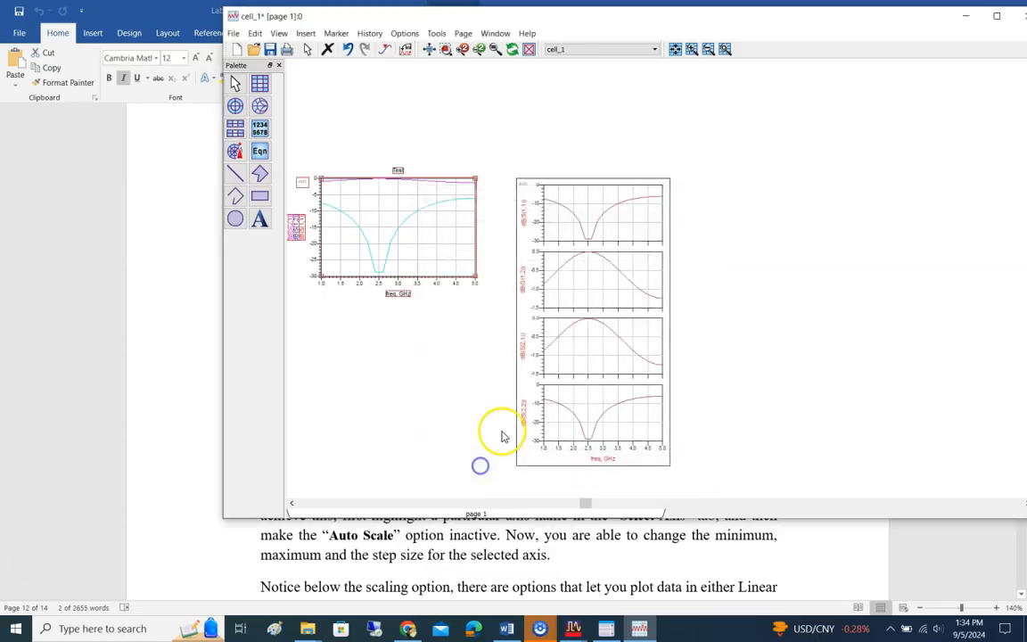
Step: Remove the dB(S(1,2)) and dB(S(2,1)) traces from the combined S-parameter plot
{"action": "double_click", "coordinate": [374, 208]}
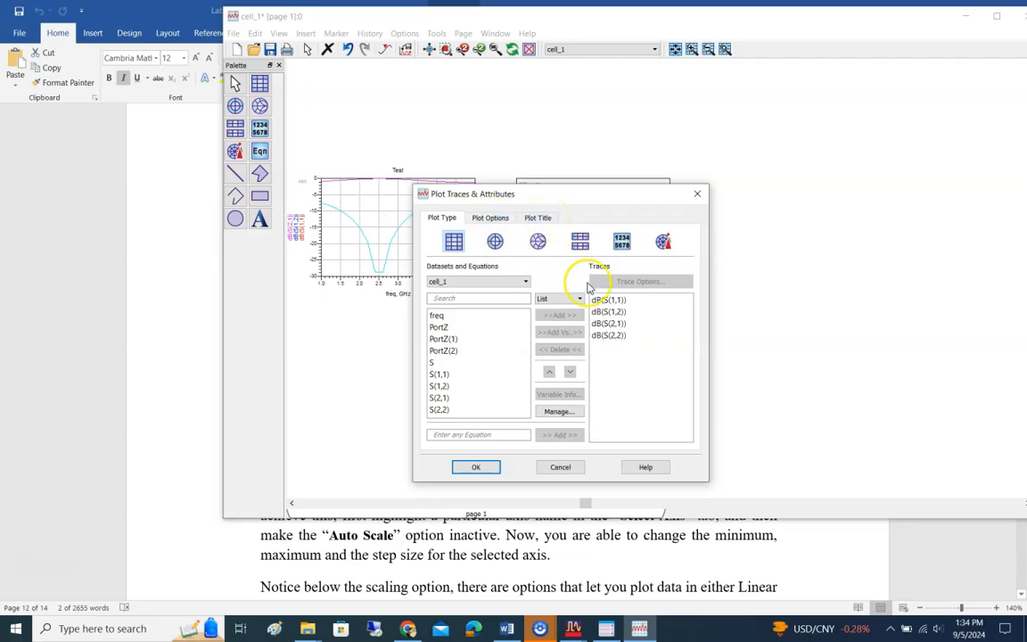
{"action": "left_click", "coordinate": [608, 311]}
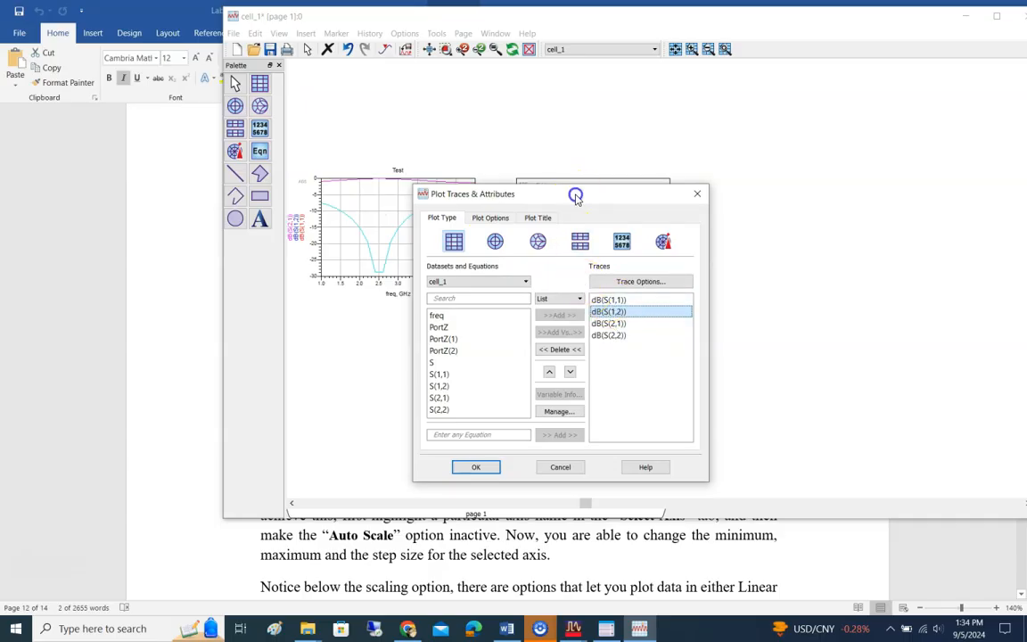
{"action": "left_click_drag", "start_coordinate": [577, 192], "coordinate": [684, 116]}
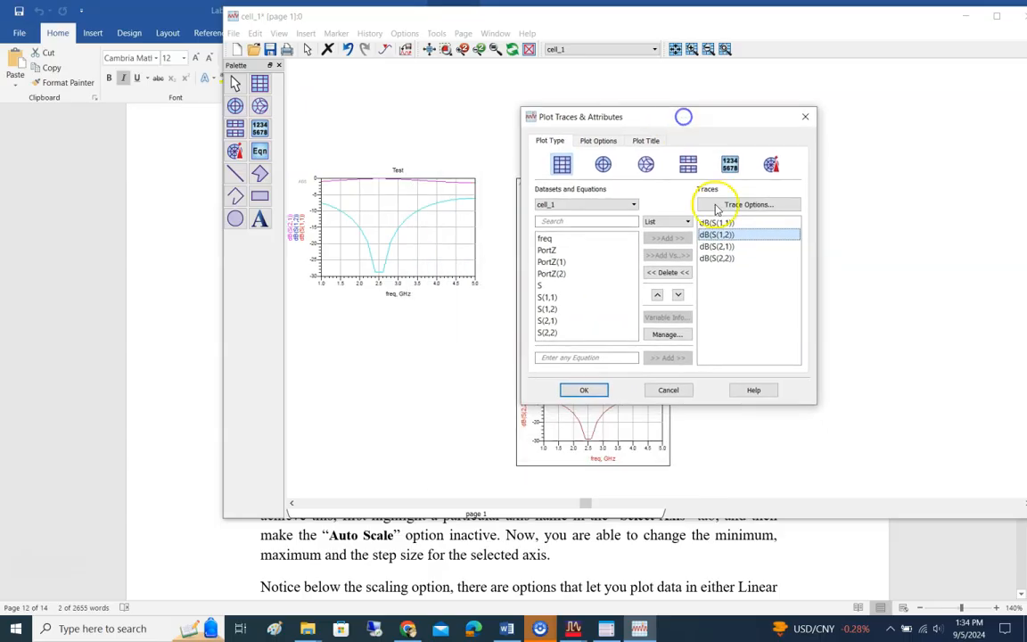
{"action": "left_click", "coordinate": [722, 246]}
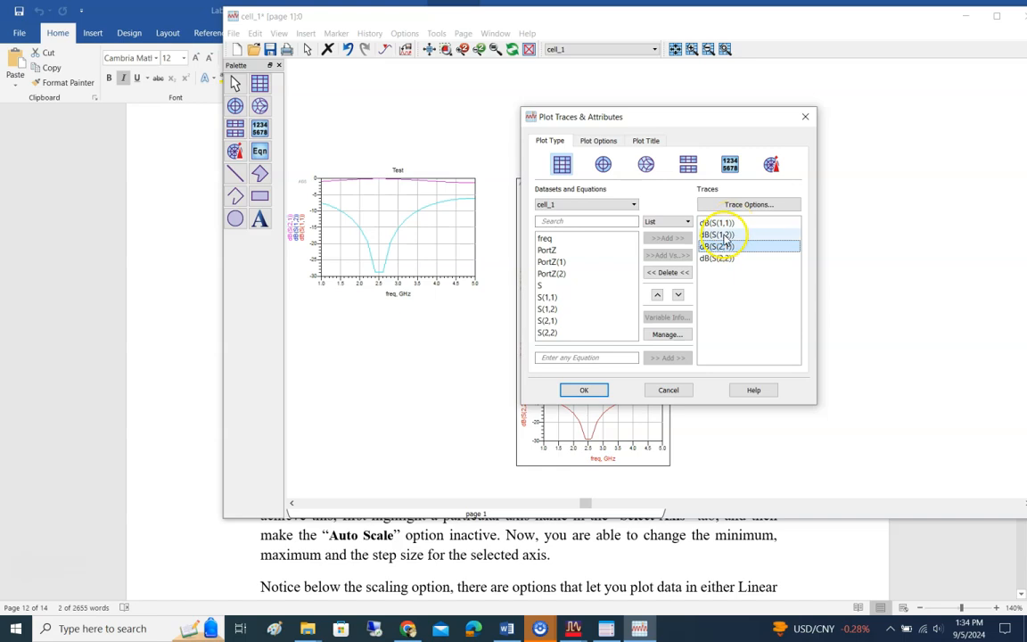
{"action": "left_click", "coordinate": [730, 233], "text": "ctrl"}
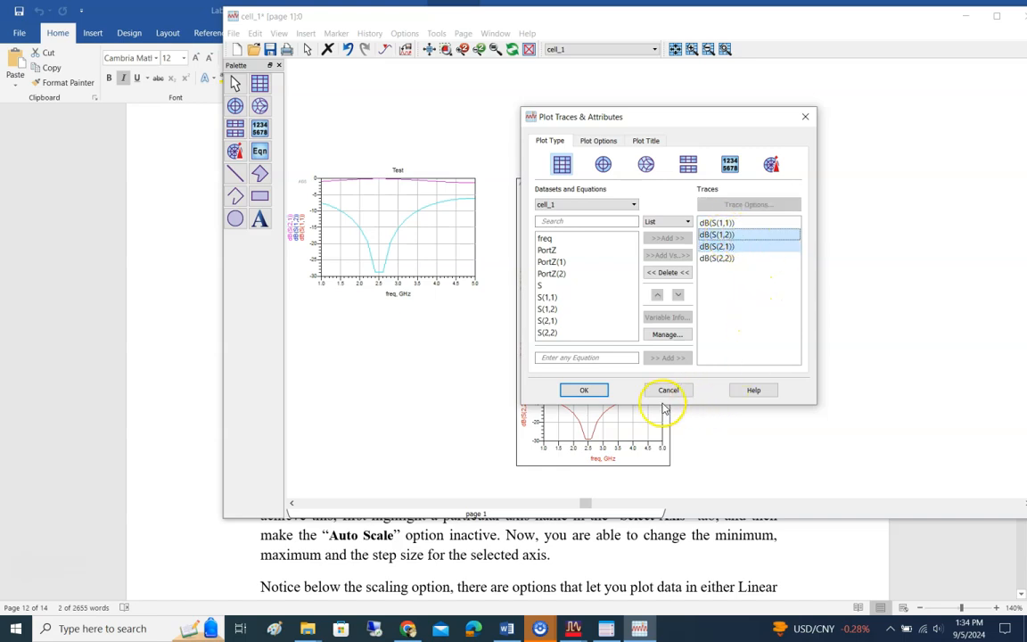
{"action": "left_click", "coordinate": [667, 272]}
{"action": "left_click", "coordinate": [597, 387]}
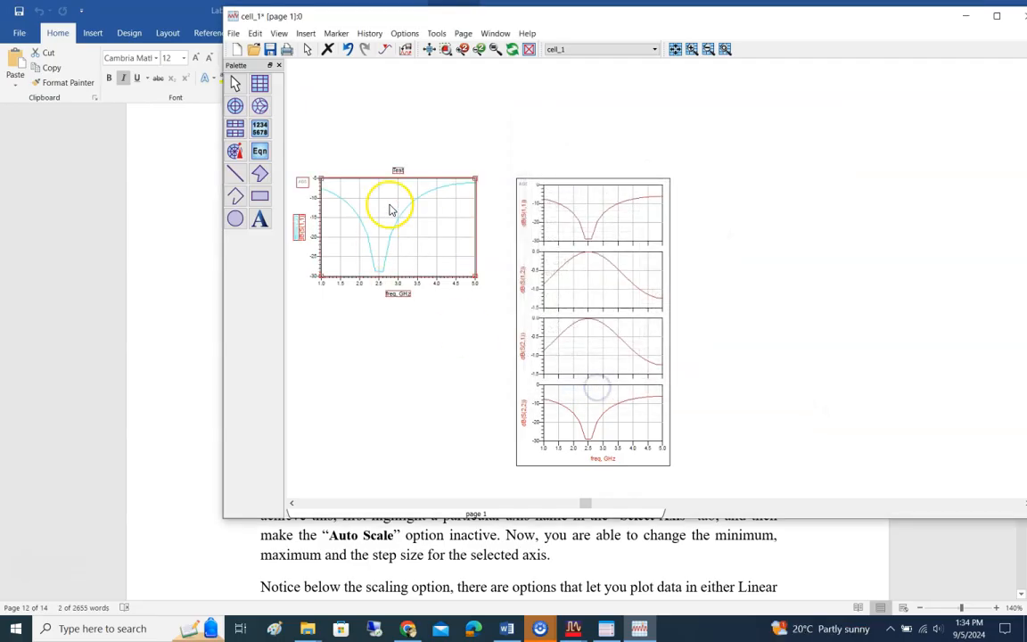
Step: Undo the removal of the two traces from the combined plot
{"action": "left_click", "coordinate": [439, 239]}
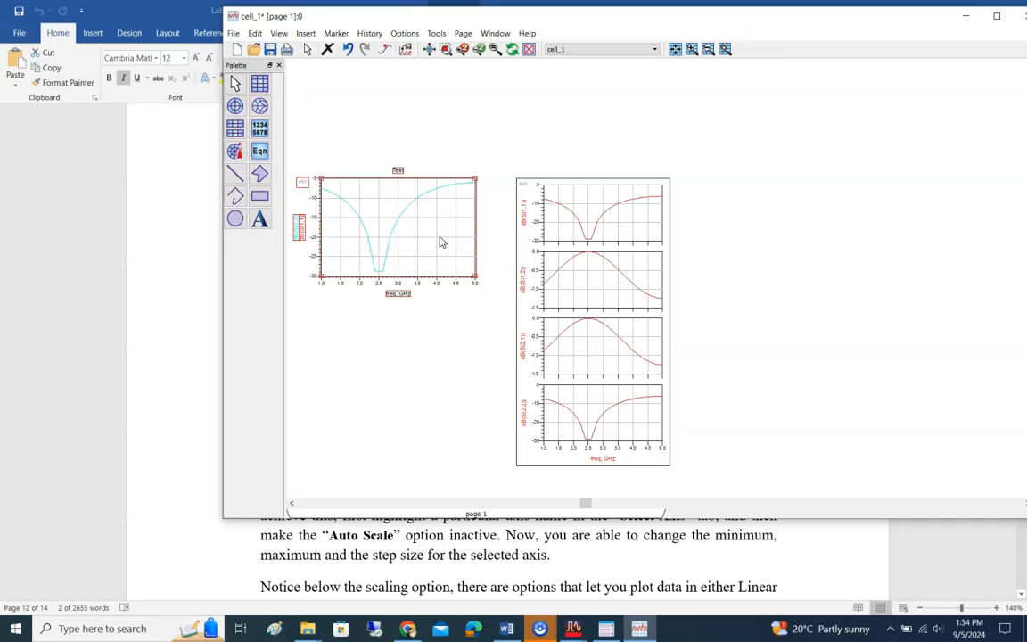
{"action": "key", "text": "ctrl+z"}
{"action": "double_click", "coordinate": [442, 238]}
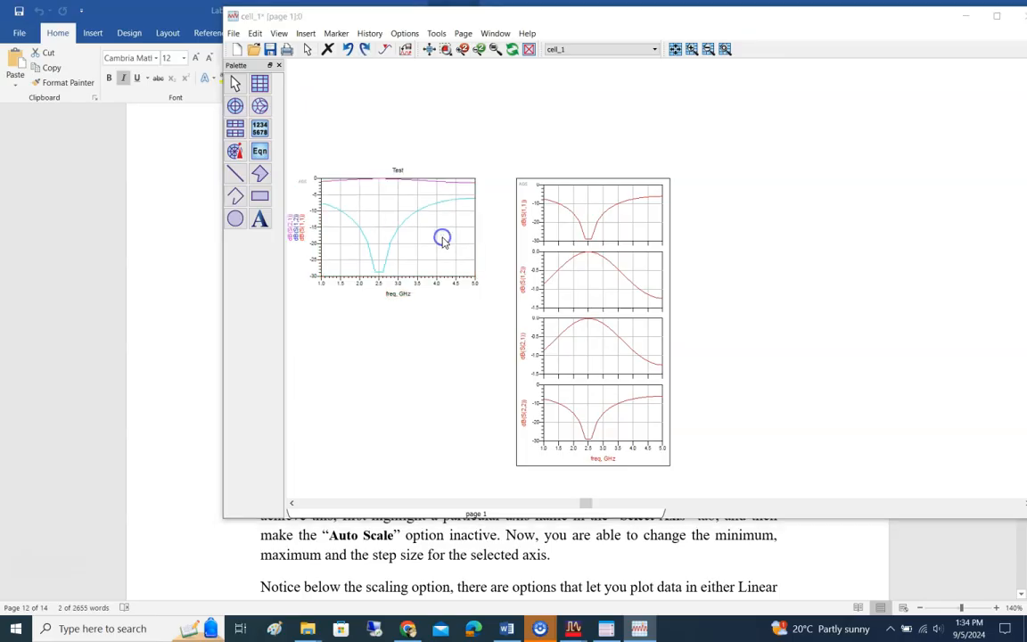
{"action": "key", "text": "Escape"}
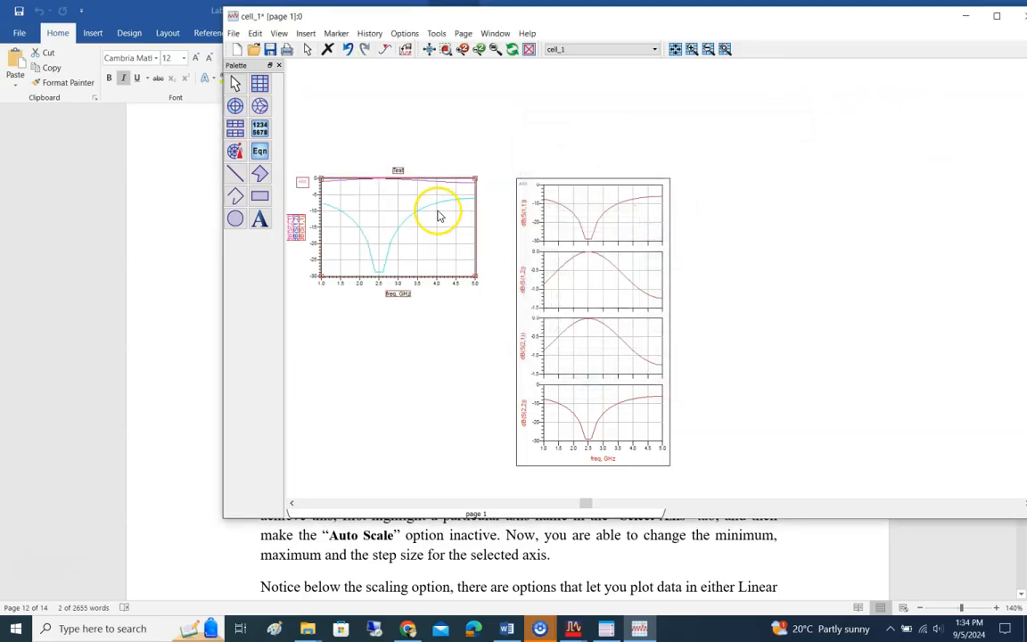
Step: Review the linear line, symbol and sweep indicator options of the dB(S(1,1)) trace in the combined plot
{"action": "double_click", "coordinate": [432, 210]}
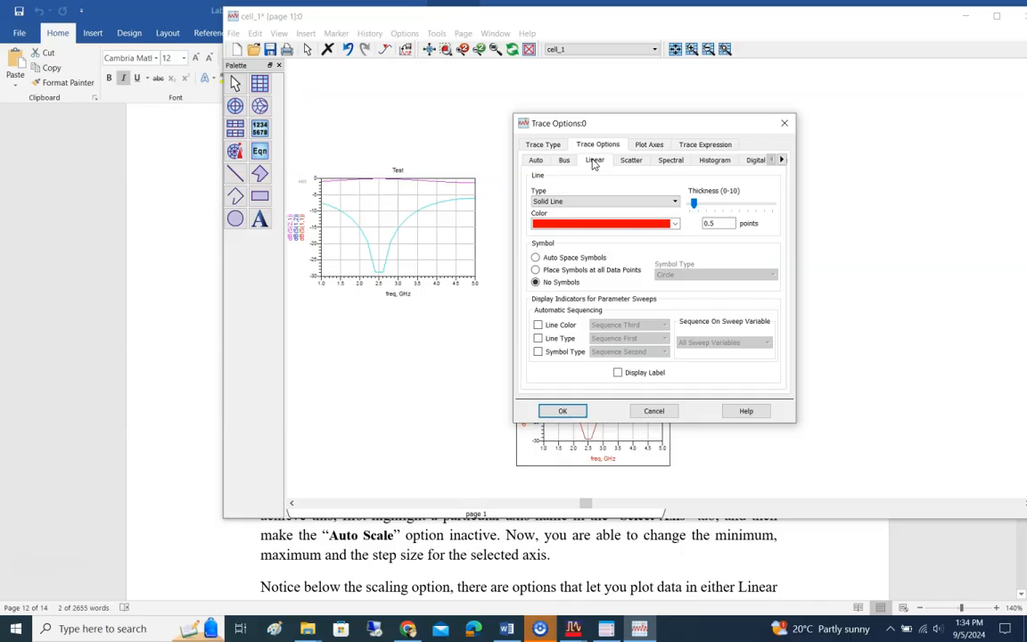
{"action": "left_click", "coordinate": [785, 125]}
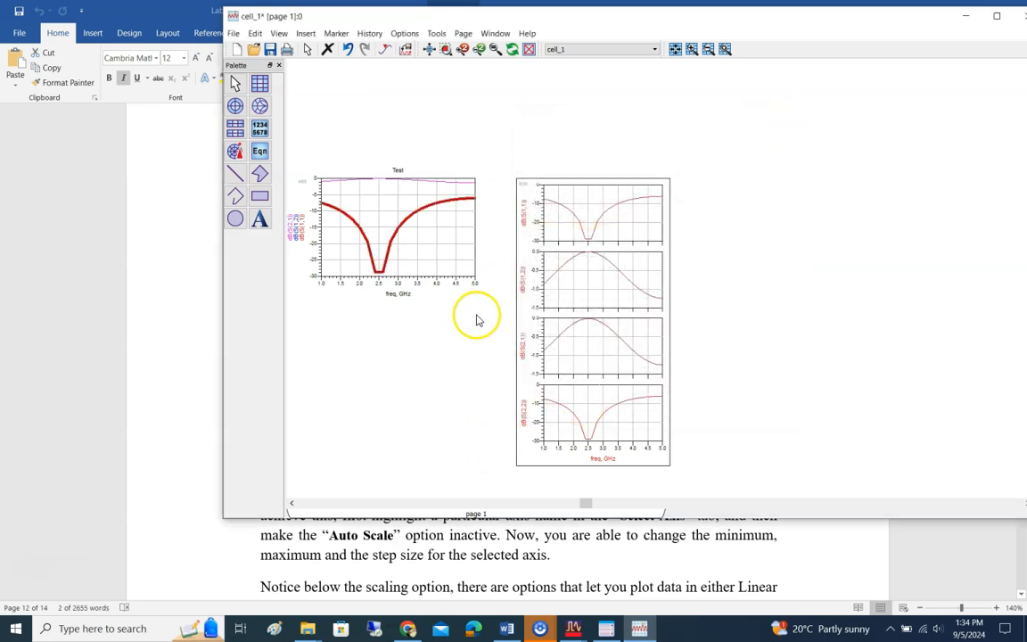
{"action": "left_click", "coordinate": [416, 235]}
{"action": "left_click", "coordinate": [411, 369]}
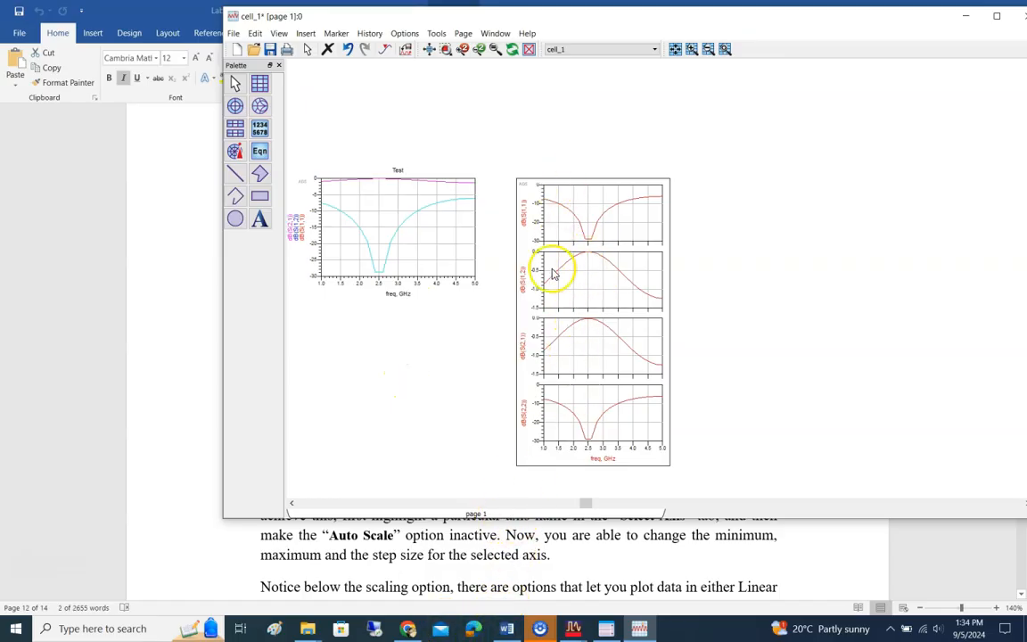
{"action": "mouse_move", "coordinate": [626, 352]}
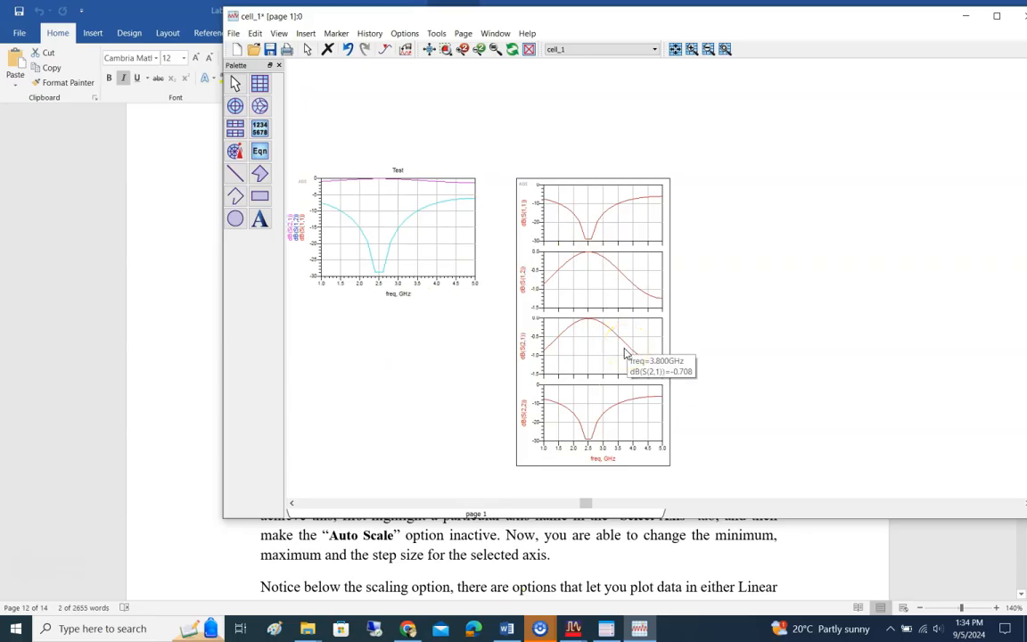
Step: Switch to the Lab5 Intro to ADS document in Word and read the lab questions on rectangular, stacked and Smith Chart plots
{"action": "left_click", "coordinate": [533, 555]}
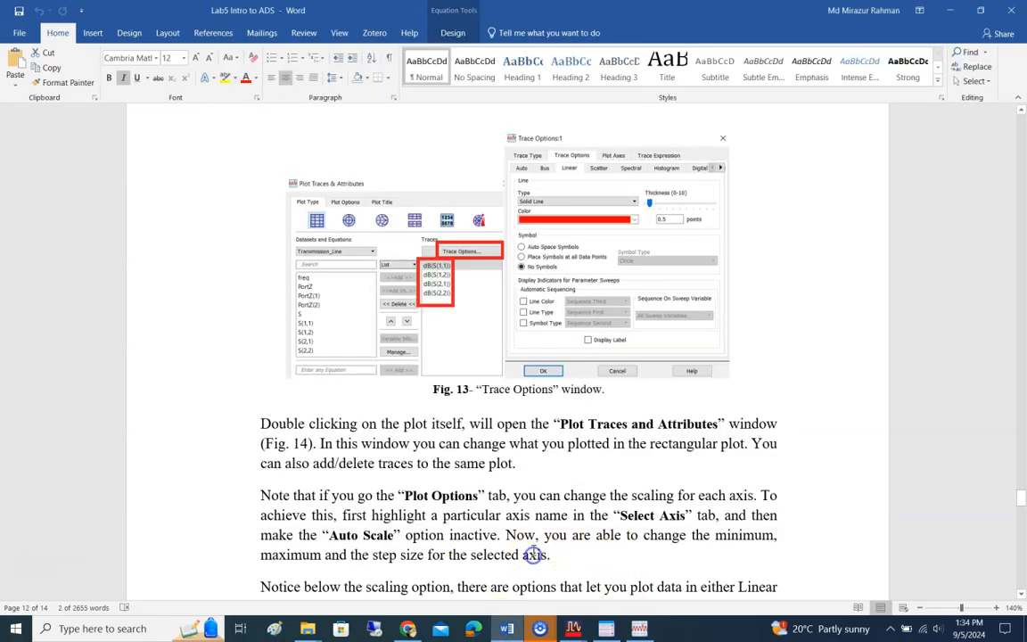
{"action": "scroll", "coordinate": [534, 557], "scroll_direction": "down", "scroll_amount": 10}
{"action": "scroll", "coordinate": [569, 410], "scroll_direction": "down", "scroll_amount": 12}
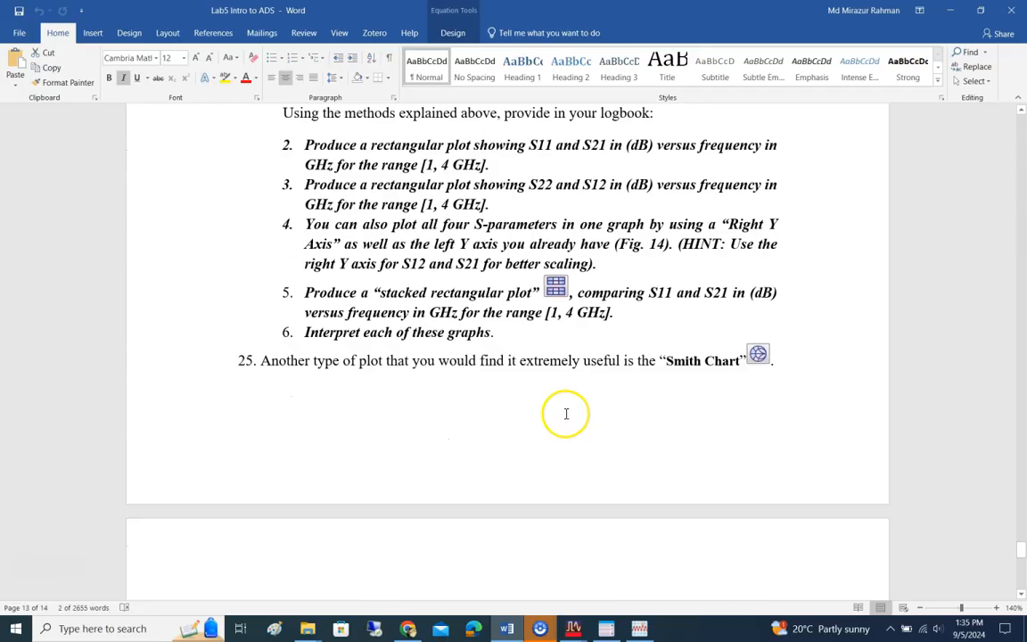
{"action": "scroll", "coordinate": [565, 414], "scroll_direction": "up", "scroll_amount": 2}
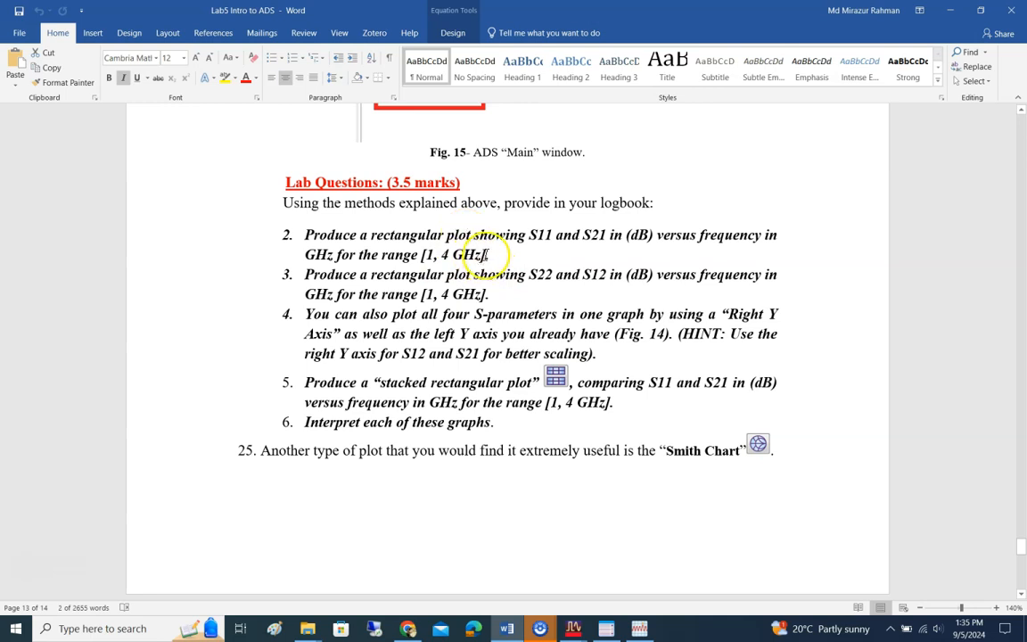
{"action": "scroll", "coordinate": [527, 404], "scroll_direction": "down", "scroll_amount": 2}
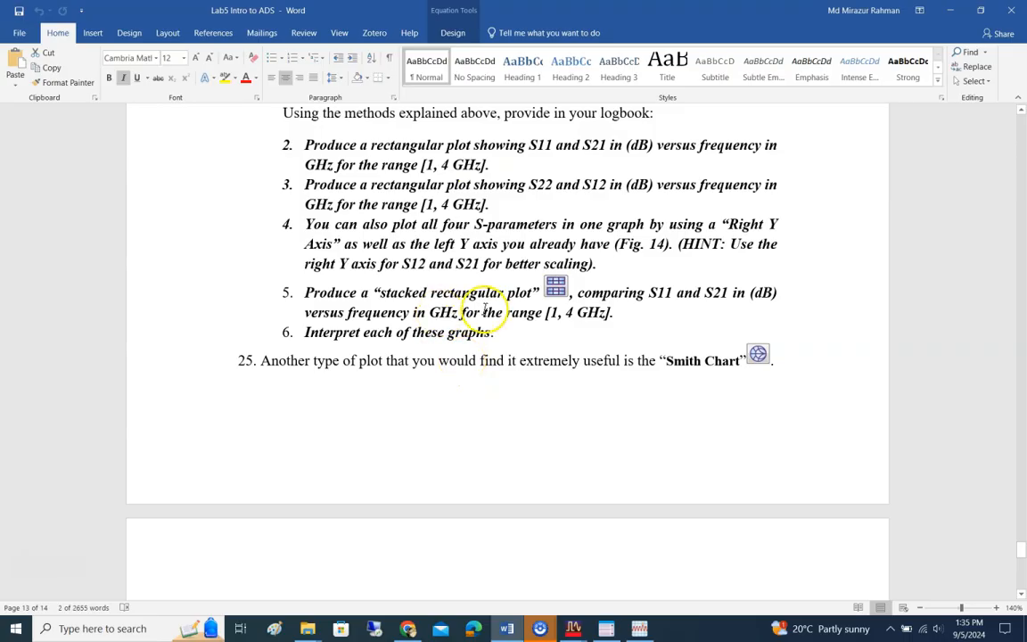
{"action": "scroll", "coordinate": [481, 286], "scroll_direction": "up", "scroll_amount": 1}
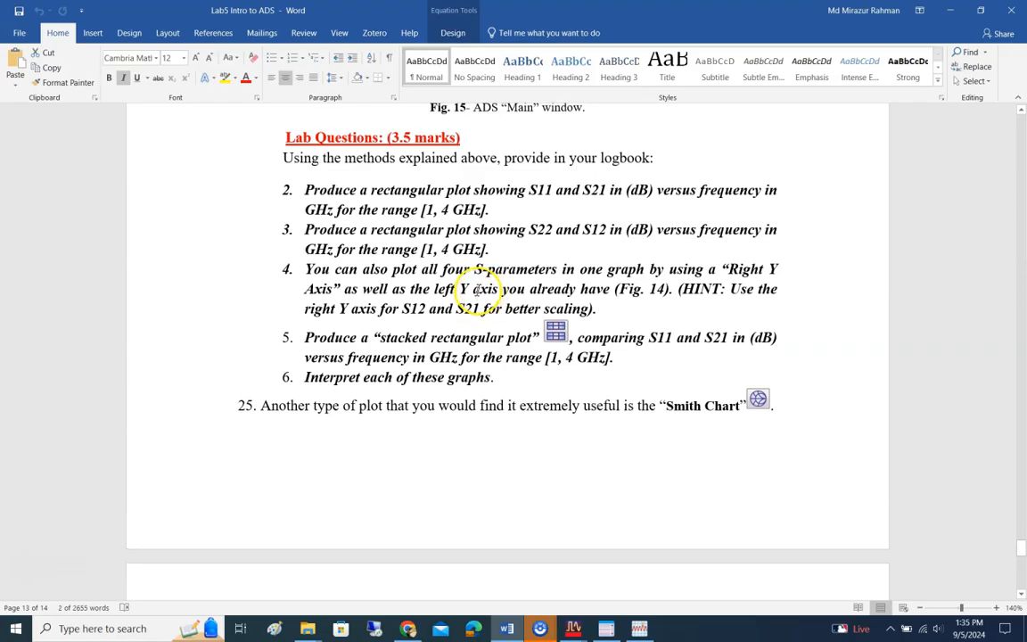
{"action": "scroll", "coordinate": [460, 298], "scroll_direction": "down", "scroll_amount": 5}
{"action": "scroll", "coordinate": [464, 300], "scroll_direction": "up", "scroll_amount": 2}
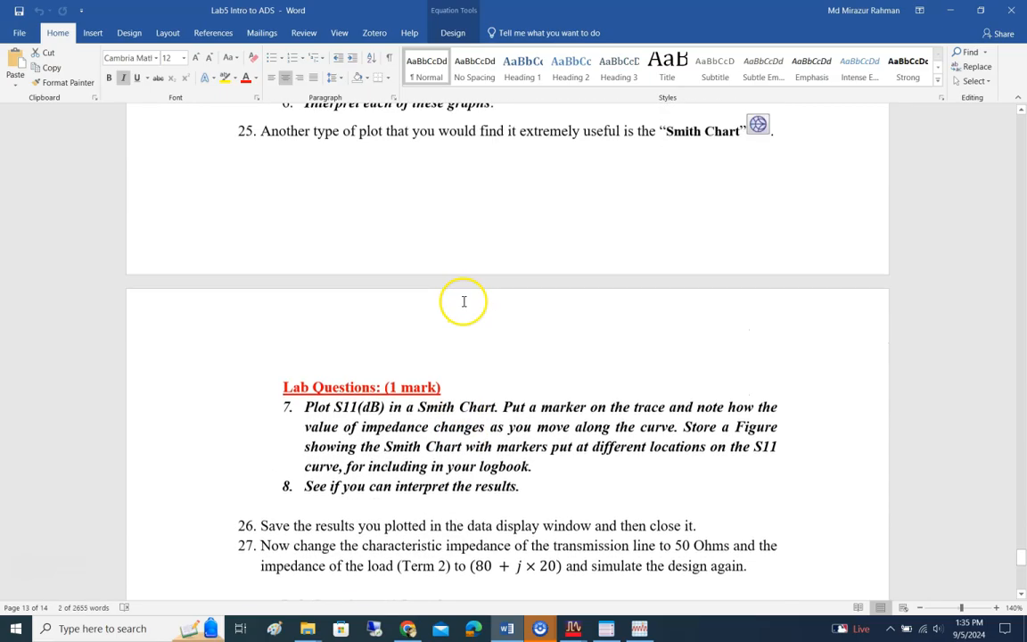
{"action": "scroll", "coordinate": [463, 301], "scroll_direction": "up", "scroll_amount": 2}
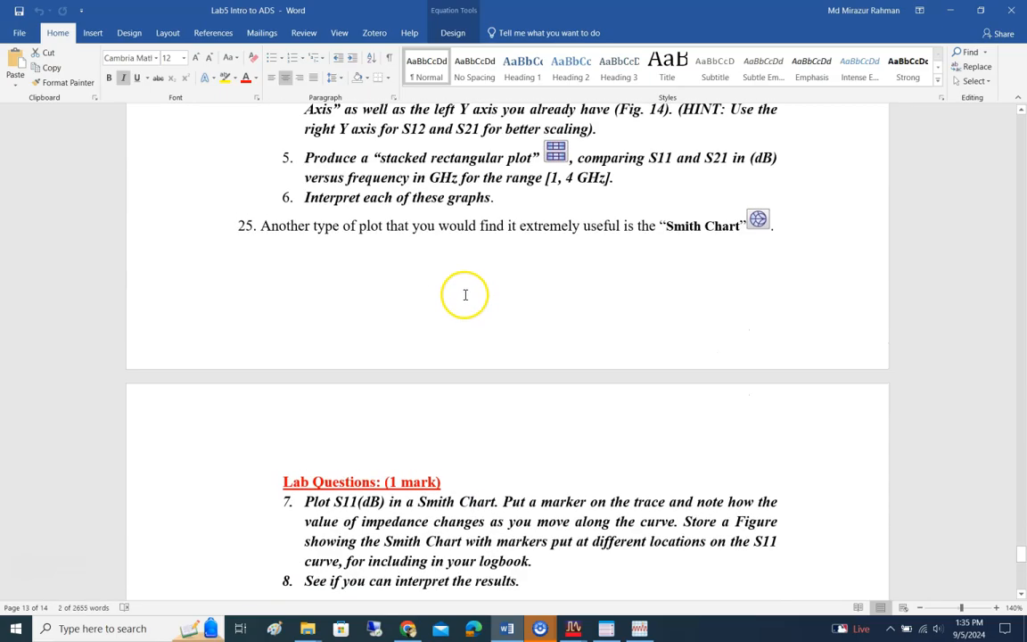
Step: Return to the ADS data display and delete both the stacked plot and the combined S-parameter plot
{"action": "left_click", "coordinate": [641, 630]}
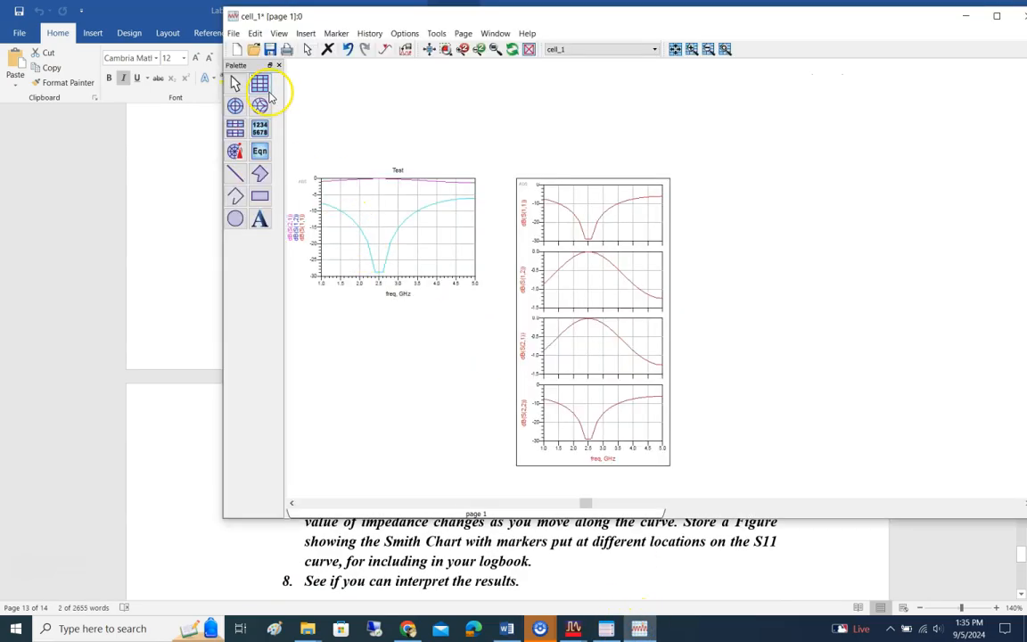
{"action": "left_click", "coordinate": [588, 208]}
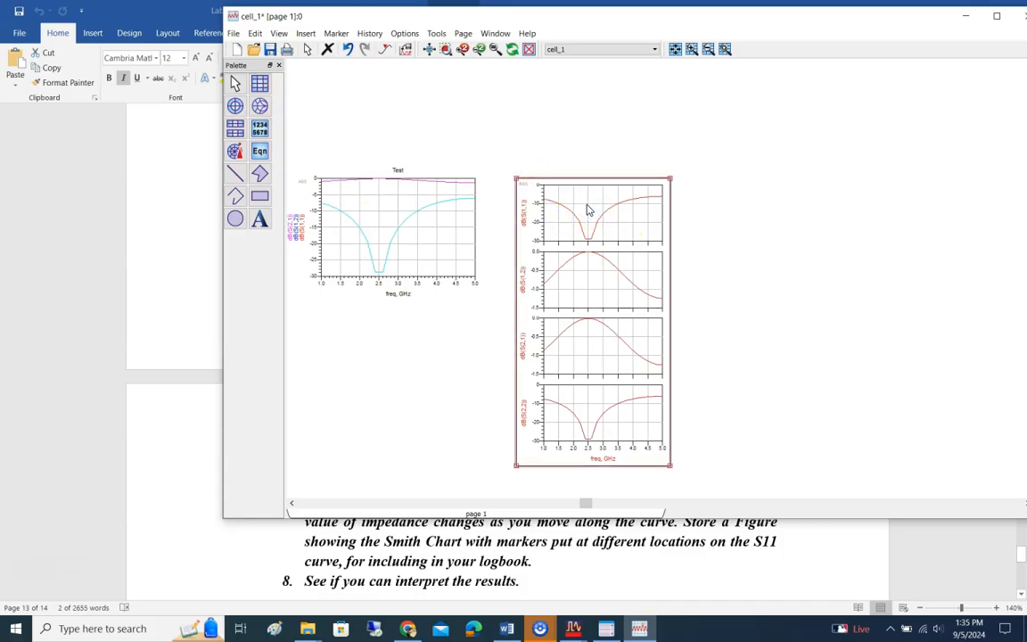
{"action": "key", "text": "Delete"}
{"action": "left_click", "coordinate": [388, 201]}
{"action": "key", "text": "Delete"}
Step: Place a Smith Chart on the empty page, showing the S(1,1), S(1,2), S(2,1) and S(2,2) traces
{"action": "left_click", "coordinate": [262, 113]}
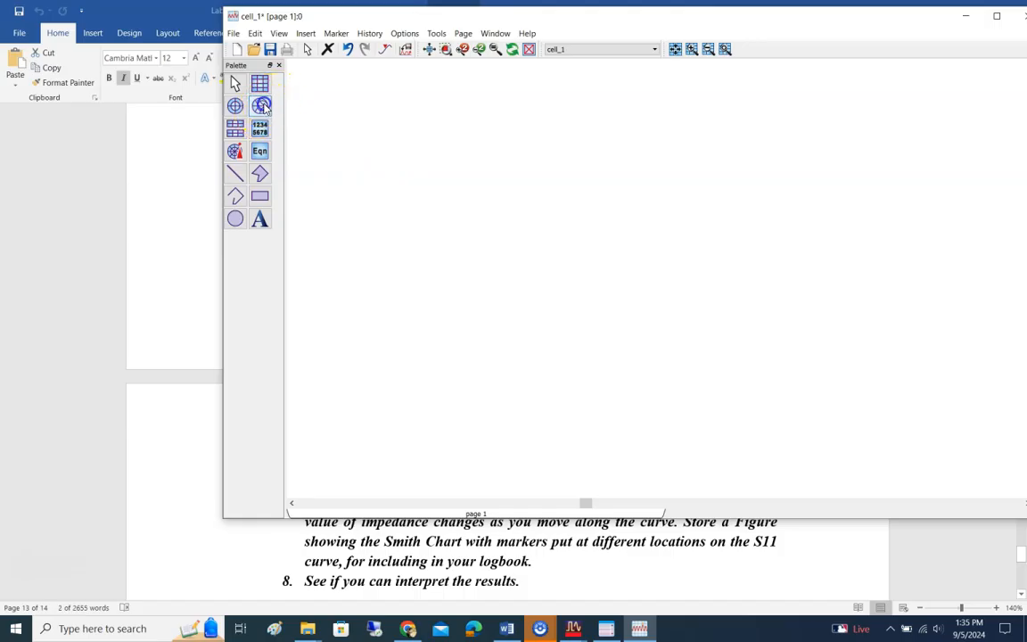
{"action": "left_click", "coordinate": [531, 151]}
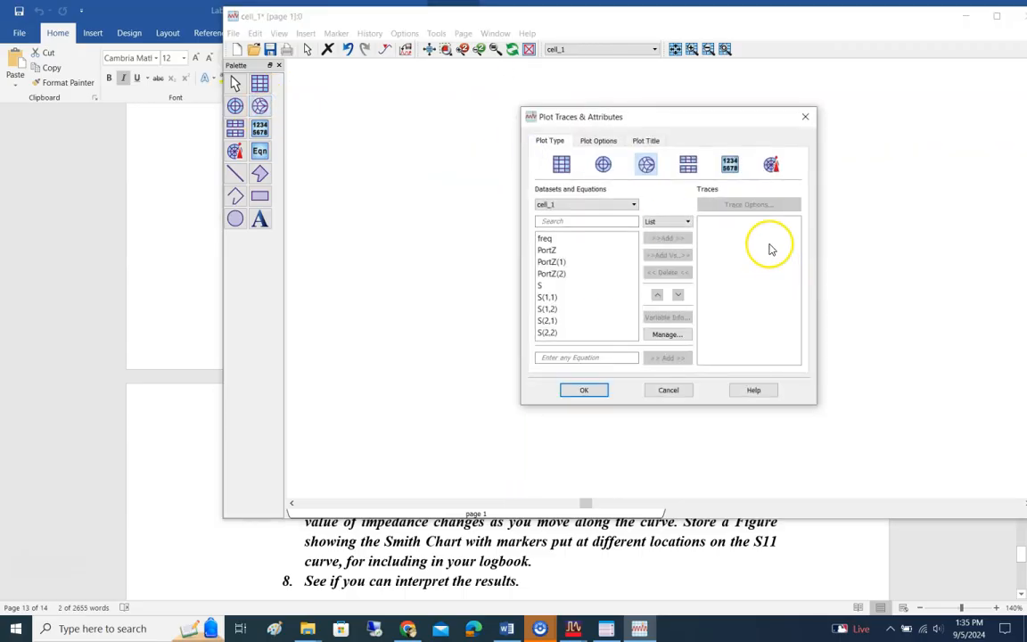
{"action": "left_click", "coordinate": [580, 298]}
{"action": "left_click_drag", "start_coordinate": [562, 300], "coordinate": [548, 333]}
{"action": "left_click", "coordinate": [586, 390]}
{"action": "left_click", "coordinate": [668, 238]}
{"action": "left_click", "coordinate": [581, 391]}
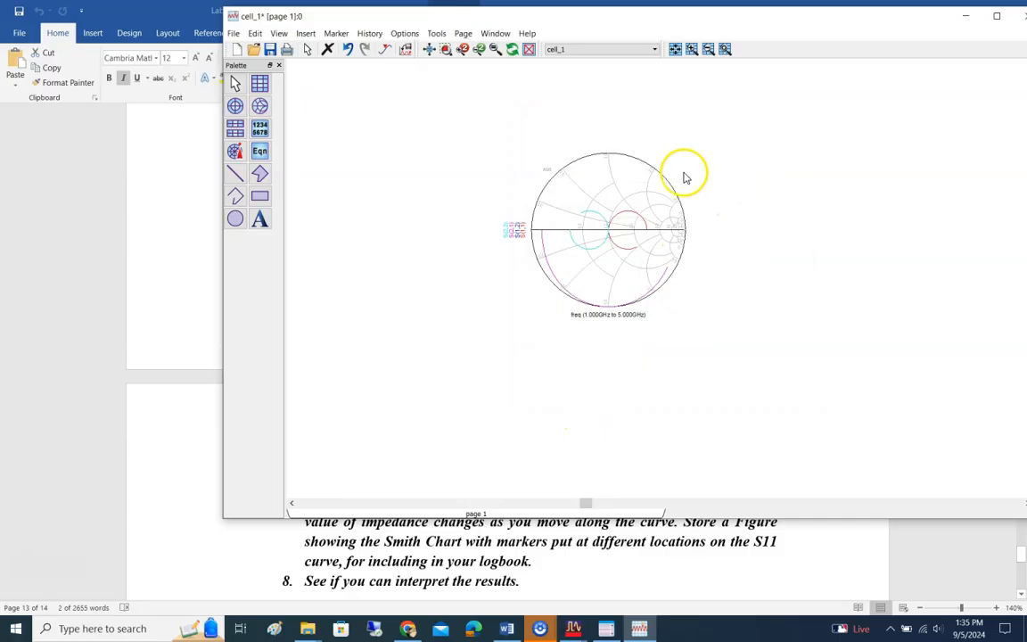
Step: Maximize the data display window and examine the Smith Chart traces, reading the impedance at points along the S(1,1) curve
{"action": "scroll", "coordinate": [657, 221], "scroll_direction": "up", "scroll_amount": 2}
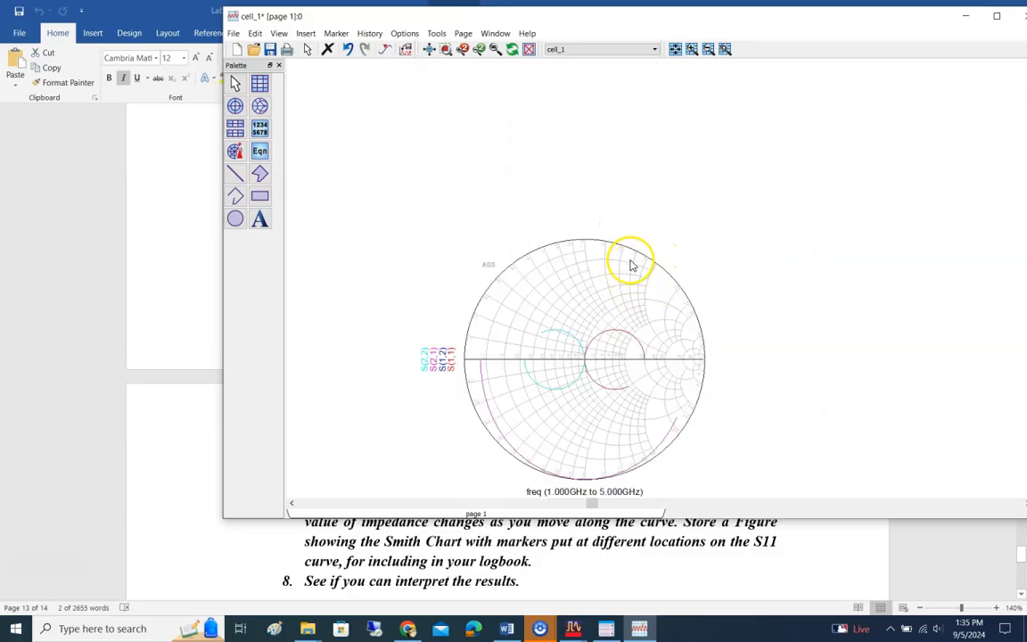
{"action": "double_click", "coordinate": [693, 18]}
{"action": "scroll", "coordinate": [534, 305], "scroll_direction": "down", "scroll_amount": 1}
{"action": "scroll", "coordinate": [535, 313], "scroll_direction": "up", "scroll_amount": 1}
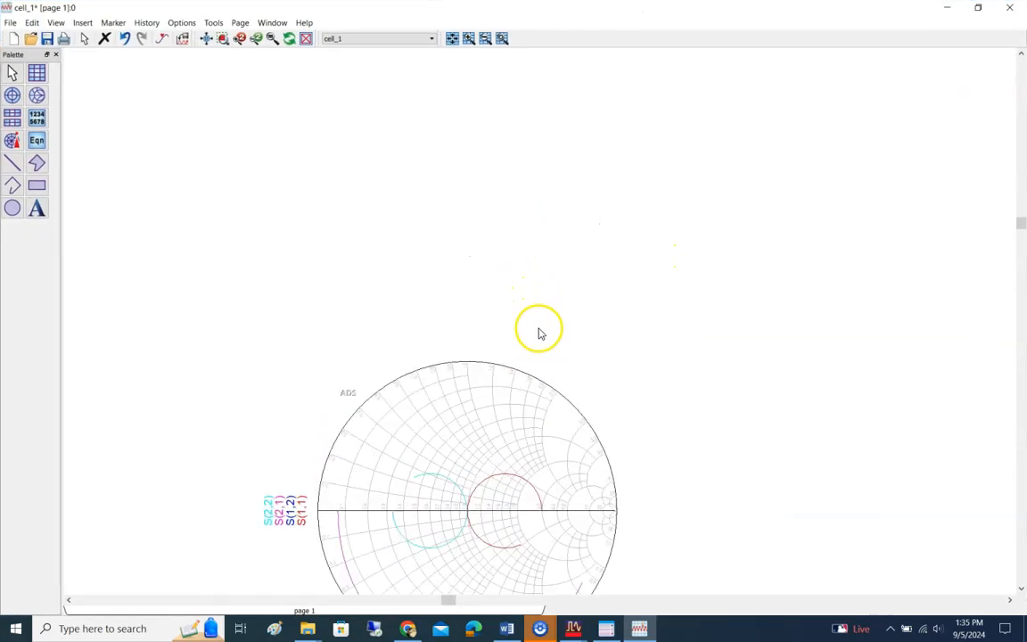
{"action": "scroll", "coordinate": [531, 300], "scroll_direction": "down", "scroll_amount": 1}
{"action": "scroll", "coordinate": [541, 355], "scroll_direction": "down", "scroll_amount": 1}
{"action": "scroll", "coordinate": [537, 325], "scroll_direction": "up", "scroll_amount": 3}
{"action": "scroll", "coordinate": [524, 330], "scroll_direction": "up", "scroll_amount": 1}
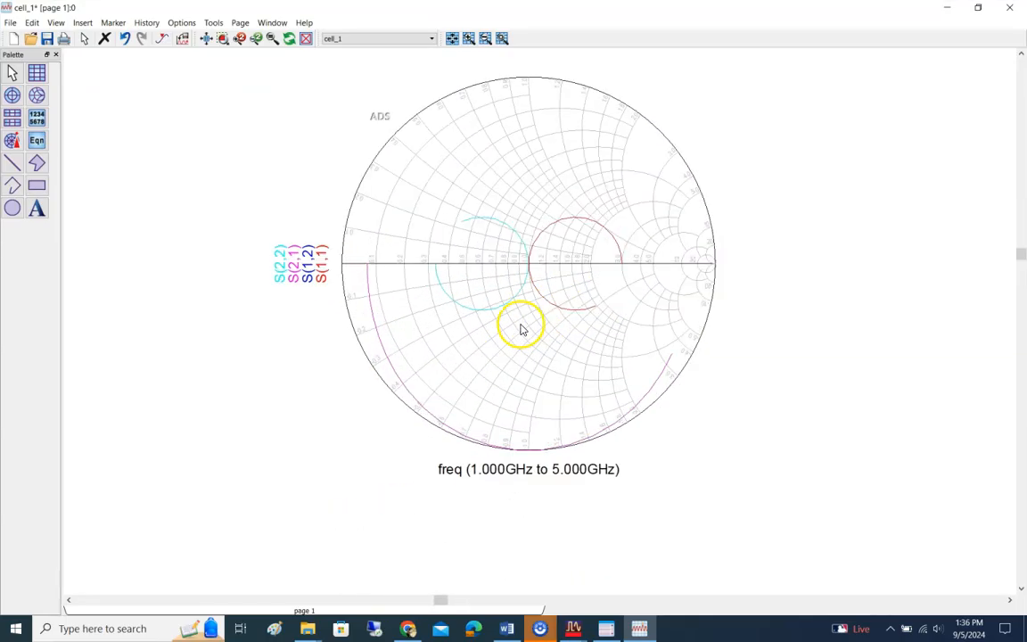
{"action": "scroll", "coordinate": [555, 312], "scroll_direction": "up", "scroll_amount": 1}
{"action": "scroll", "coordinate": [579, 303], "scroll_direction": "down", "scroll_amount": 1}
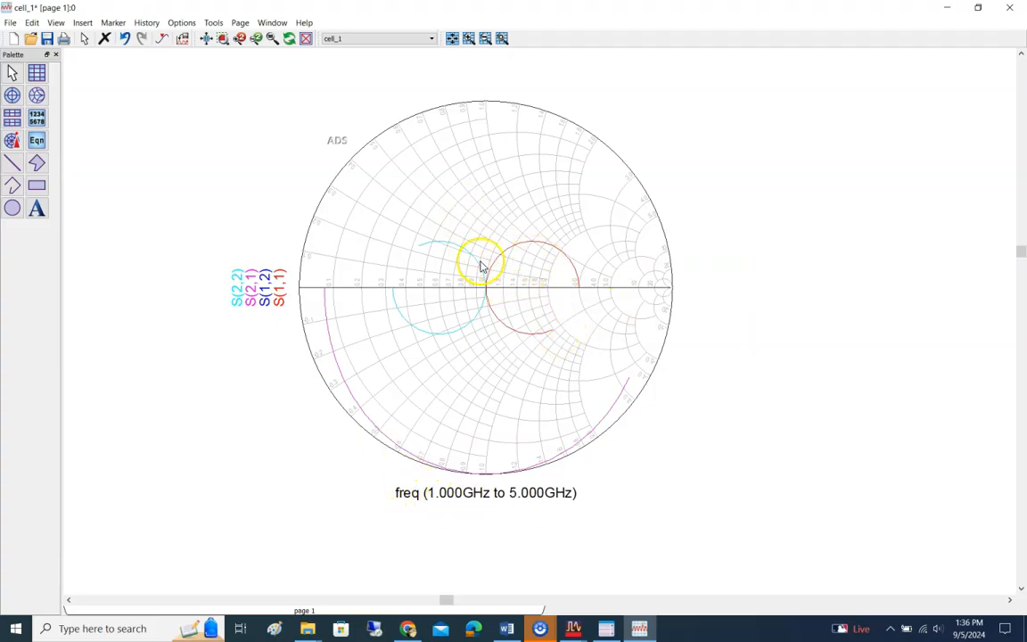
{"action": "mouse_move", "coordinate": [524, 248]}
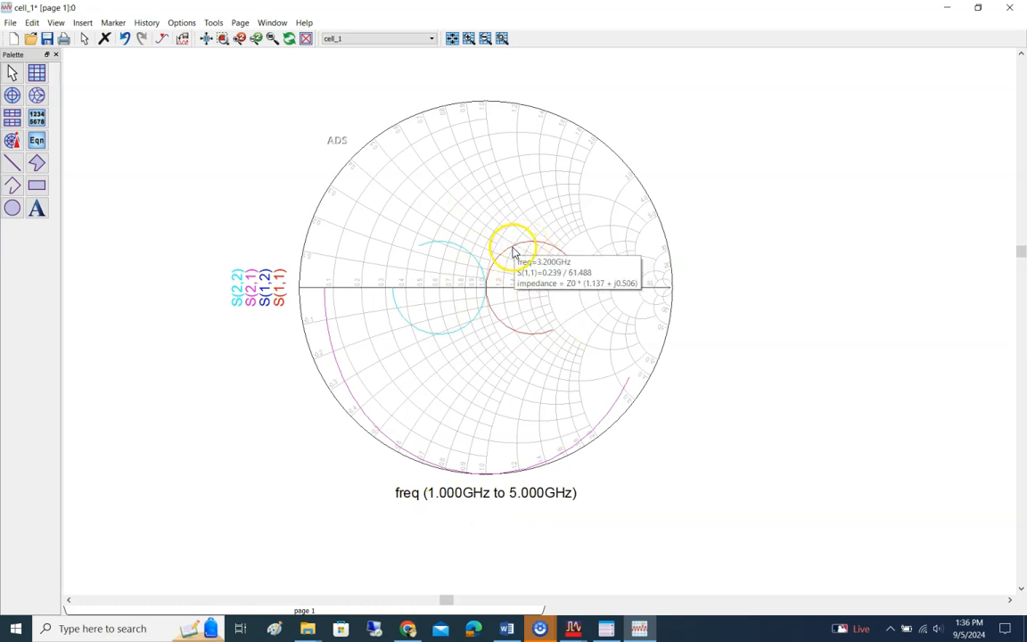
Step: Check lab questions 7 and 8 on Smith Chart markers in the Word lab document, and return to the ADS data display
{"action": "mouse_move", "coordinate": [473, 256]}
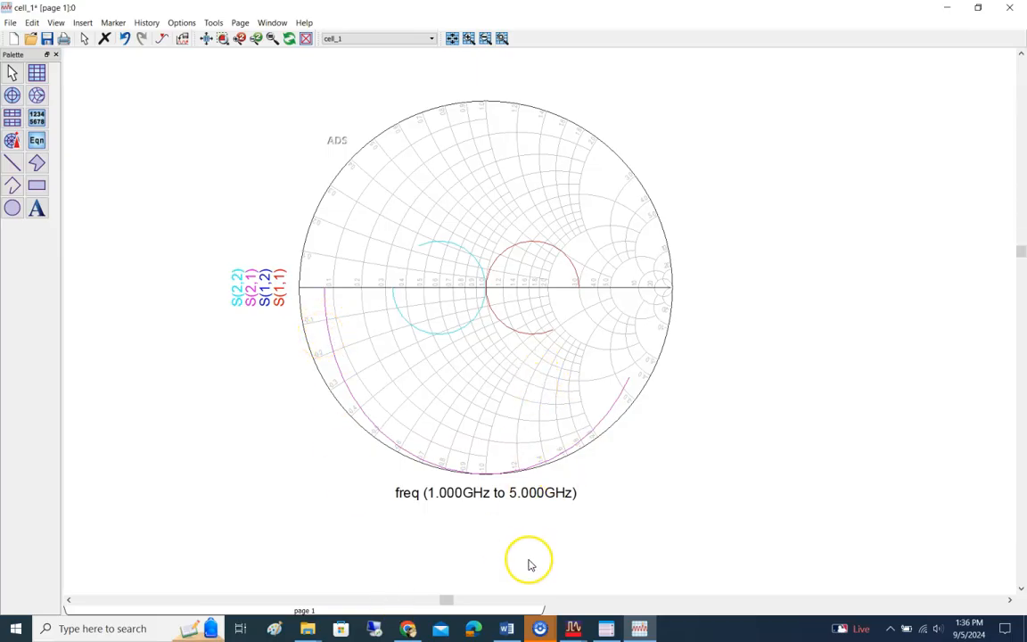
{"action": "left_click", "coordinate": [508, 633]}
{"action": "scroll", "coordinate": [523, 426], "scroll_direction": "down", "scroll_amount": 5}
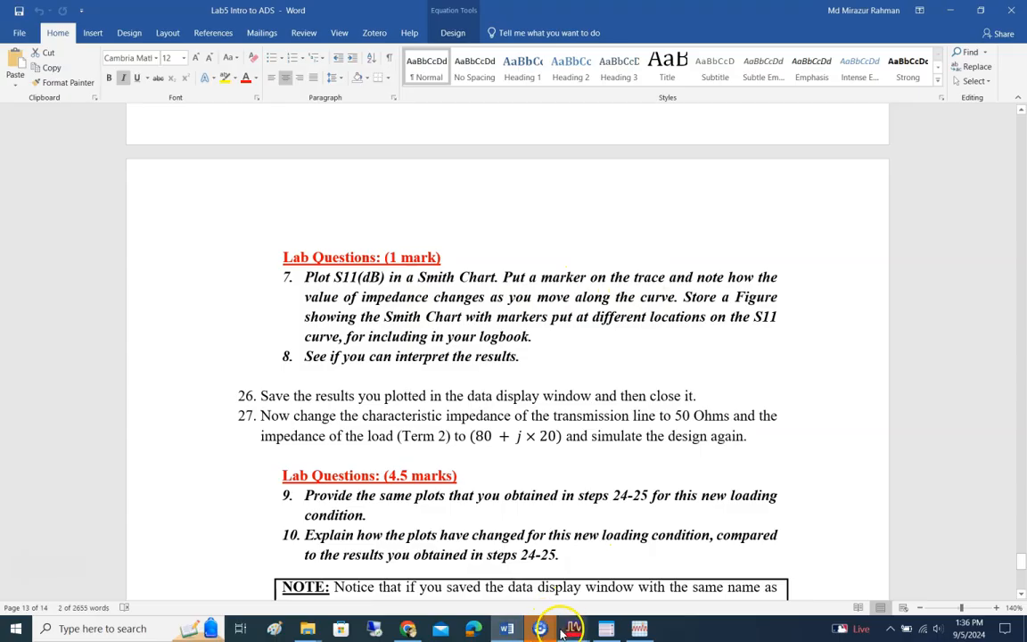
{"action": "left_click", "coordinate": [639, 630]}
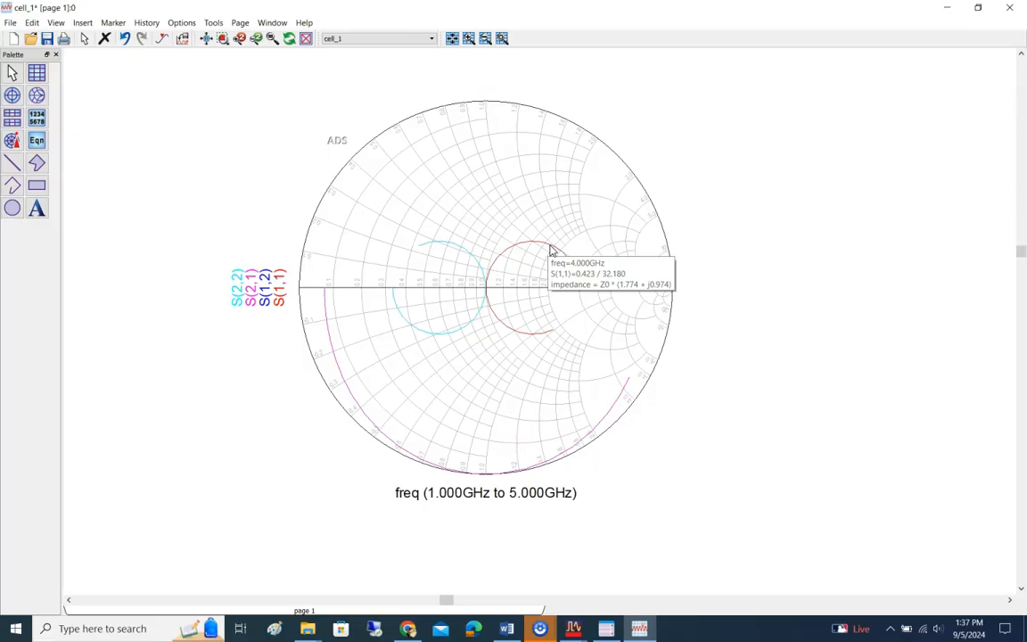
Step: Insert a marker on the upper part of the Smith Chart's S(1,1) trace at 4.2 GHz and bring its readout into view
{"action": "left_click", "coordinate": [113, 22]}
{"action": "left_click", "coordinate": [126, 37]}
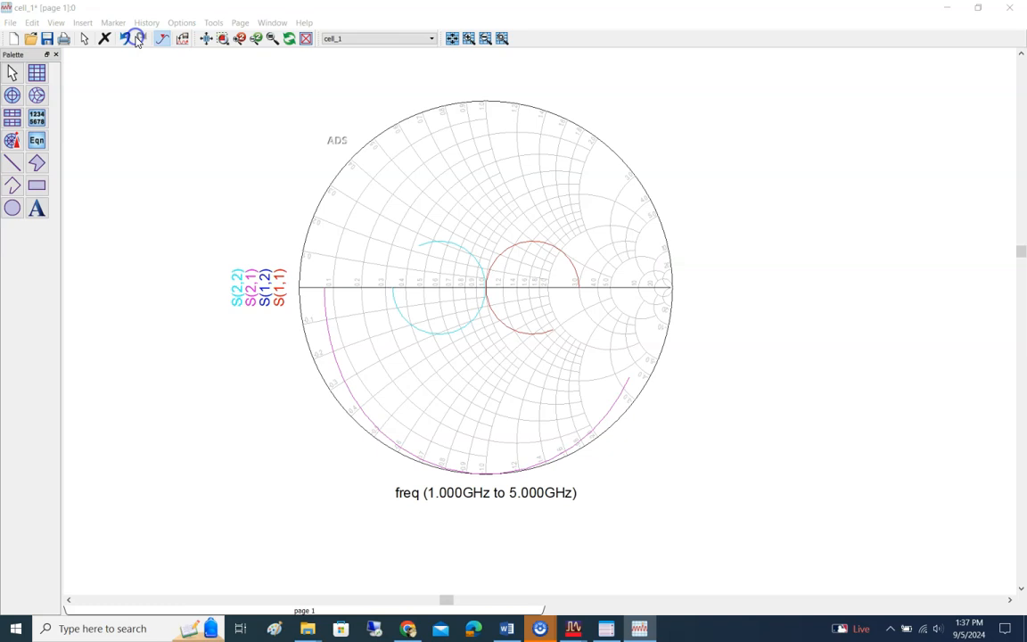
{"action": "left_click", "coordinate": [559, 250]}
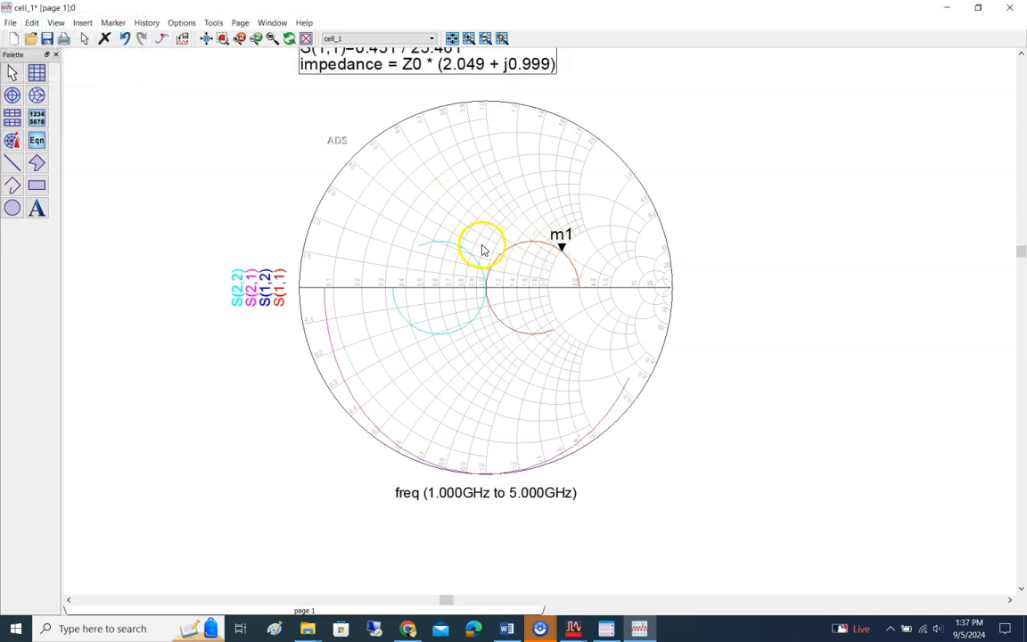
{"action": "scroll", "coordinate": [640, 223], "scroll_direction": "up", "scroll_amount": 1}
{"action": "scroll", "coordinate": [584, 260], "scroll_direction": "down", "scroll_amount": 2}
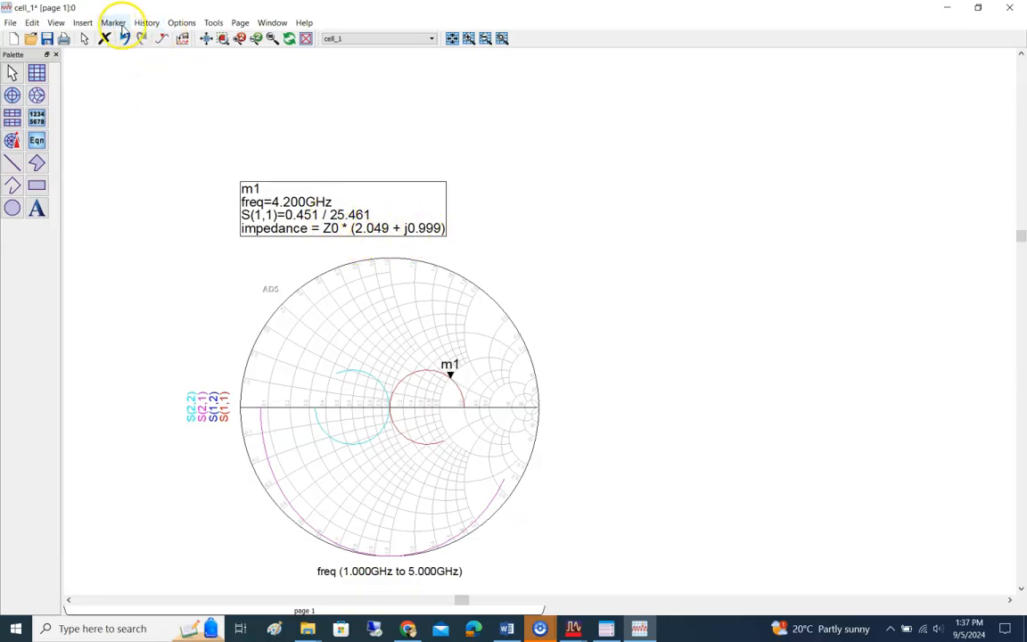
Step: Add two more markers on the S(1,1) trace, at 3.2 GHz on the upper arc and 2.2 GHz on the lower arc
{"action": "left_click", "coordinate": [114, 24]}
{"action": "left_click", "coordinate": [419, 372]}
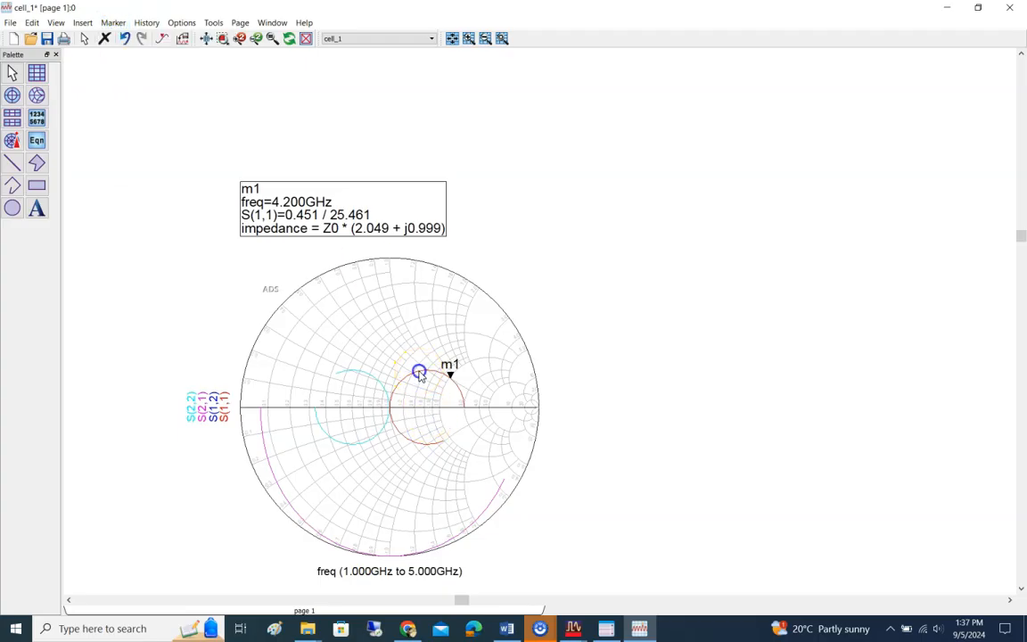
{"action": "left_click", "coordinate": [114, 23]}
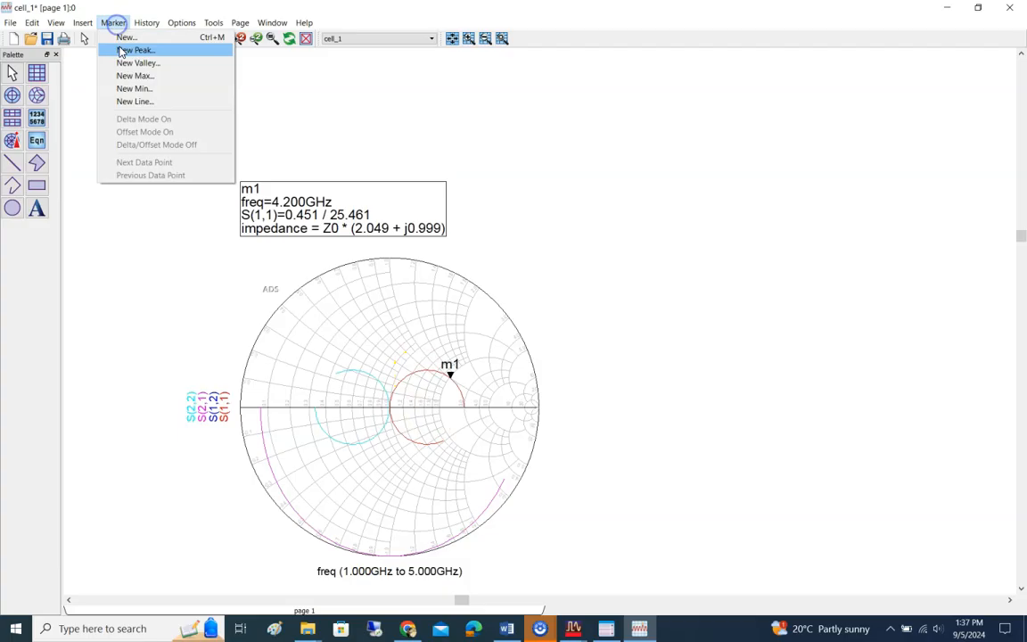
{"action": "left_click", "coordinate": [124, 37]}
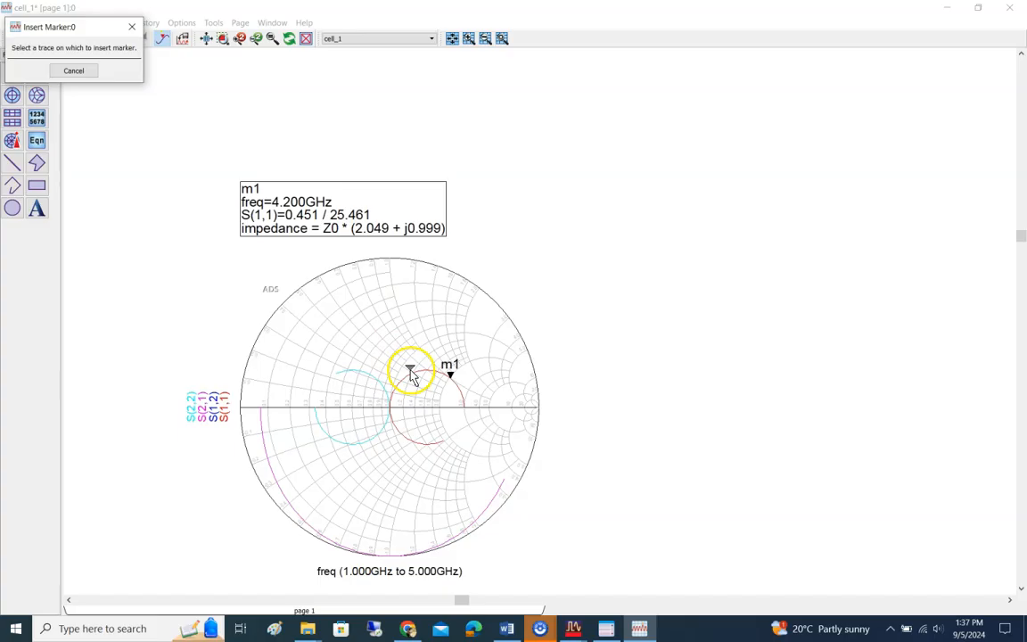
{"action": "left_click", "coordinate": [409, 378]}
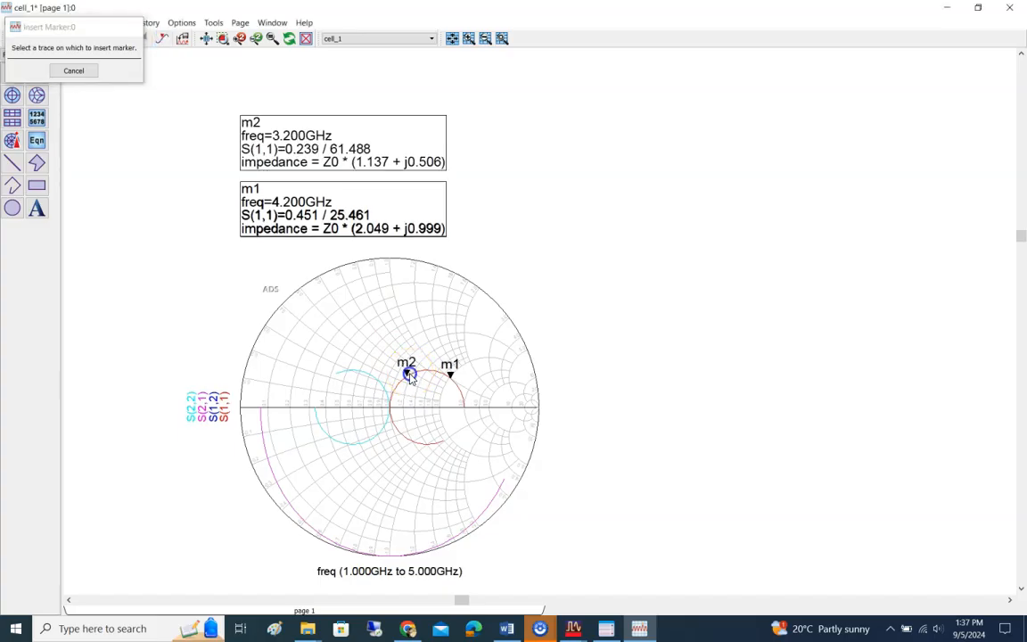
{"action": "left_click", "coordinate": [111, 23]}
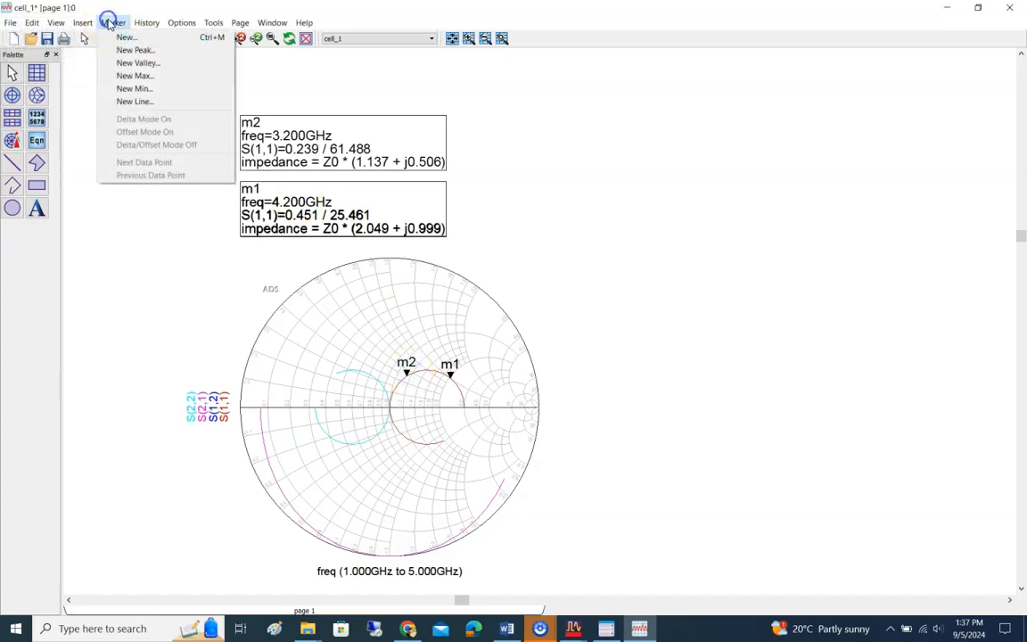
{"action": "left_click", "coordinate": [128, 38]}
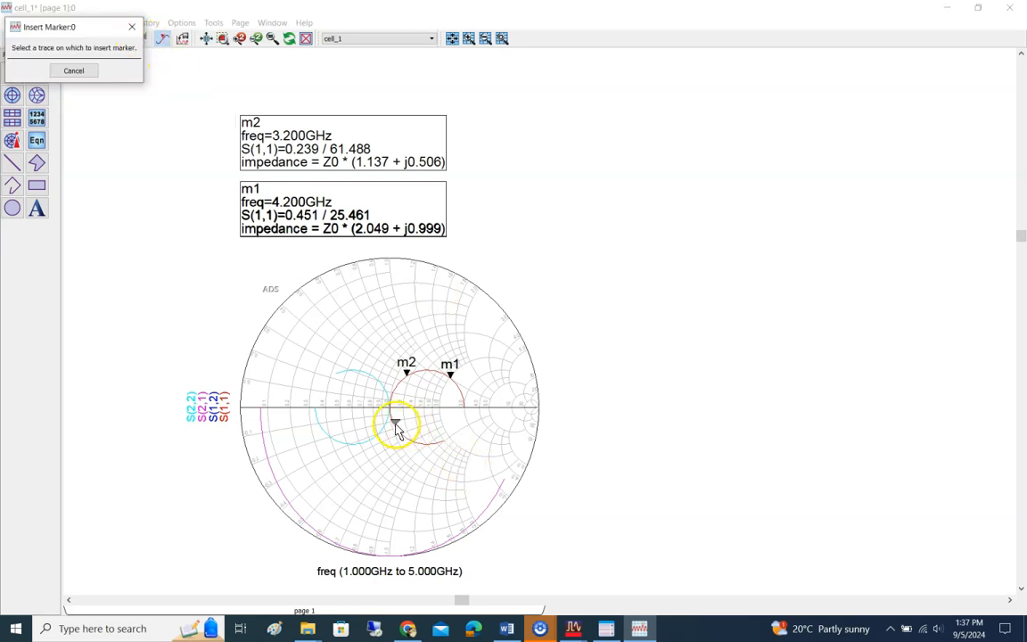
{"action": "left_click", "coordinate": [393, 419]}
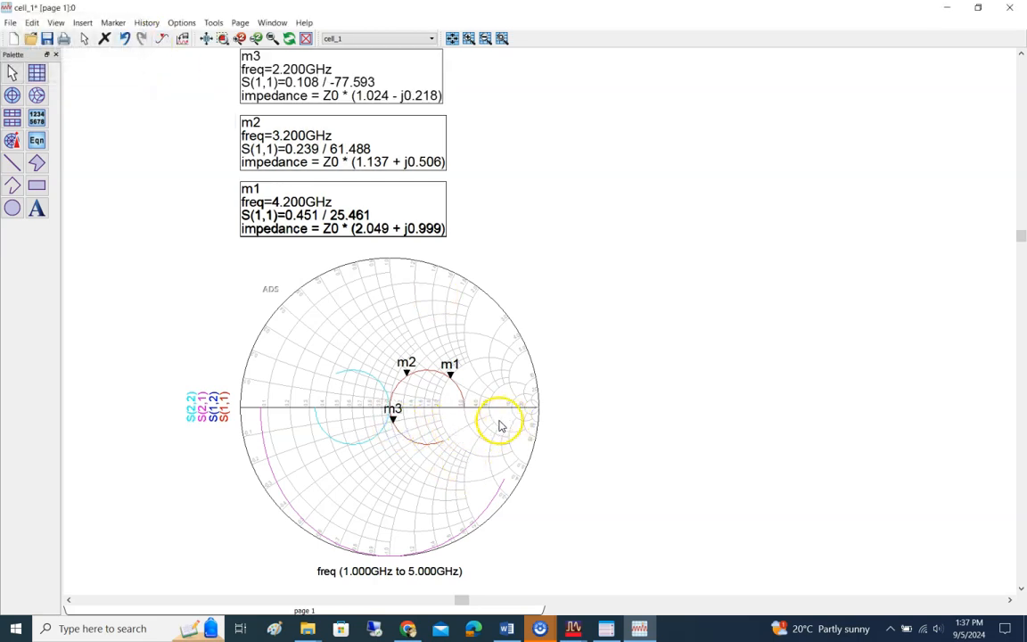
Step: Review the logbook figure requirement and steps 26–27 in the Word lab document, and return to the ADS data display
{"action": "left_click", "coordinate": [506, 629]}
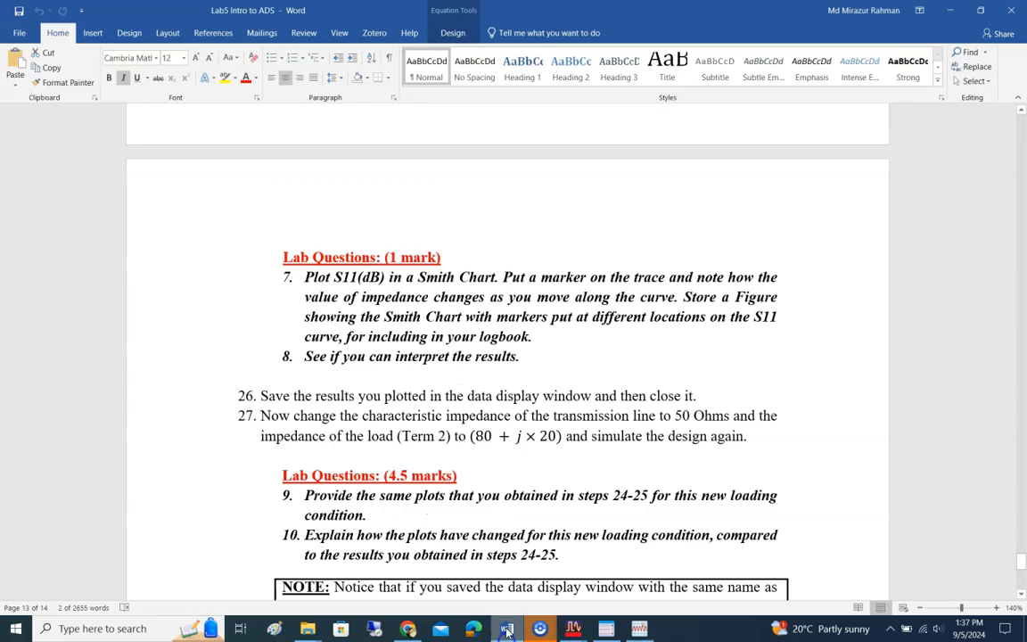
{"action": "scroll", "coordinate": [510, 372], "scroll_direction": "down", "scroll_amount": 1}
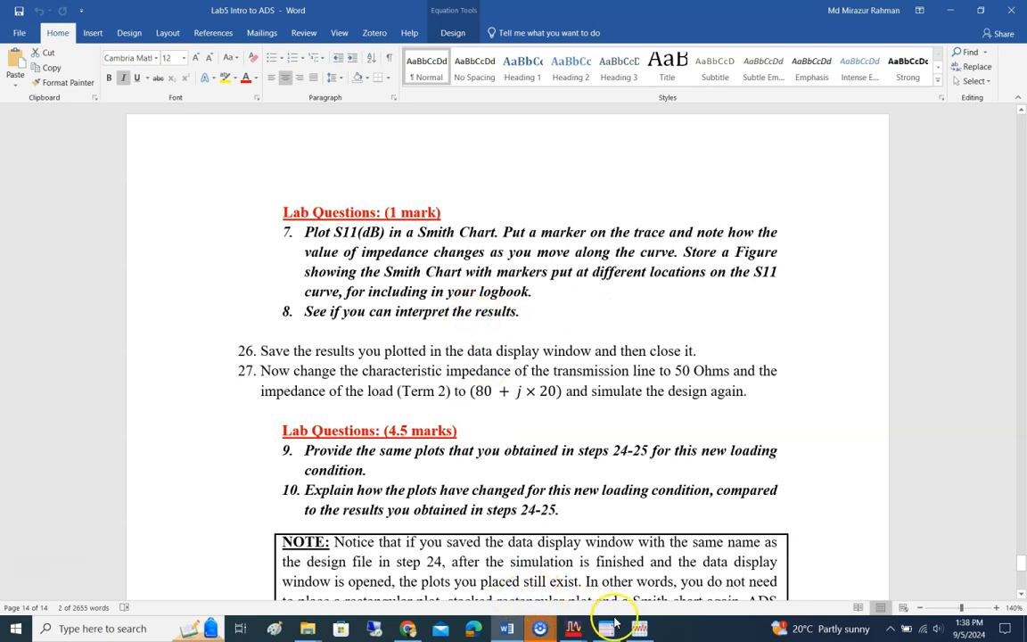
{"action": "left_click", "coordinate": [640, 629]}
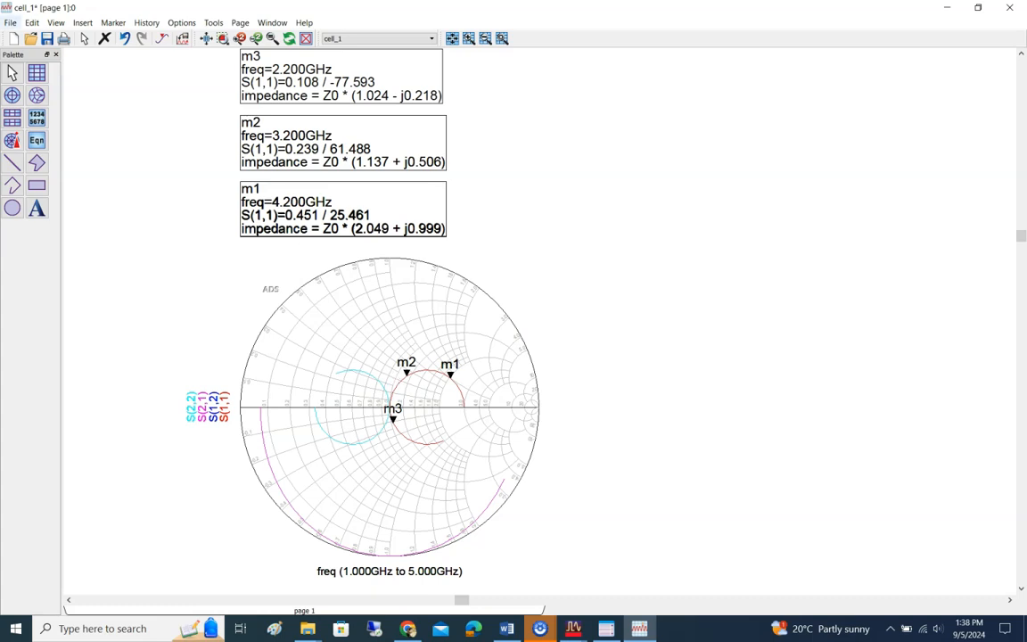
Step: Place a rectangular plot of S(1,1) in dB on the empty area beside the Smith Chart
{"action": "left_click", "coordinate": [37, 73]}
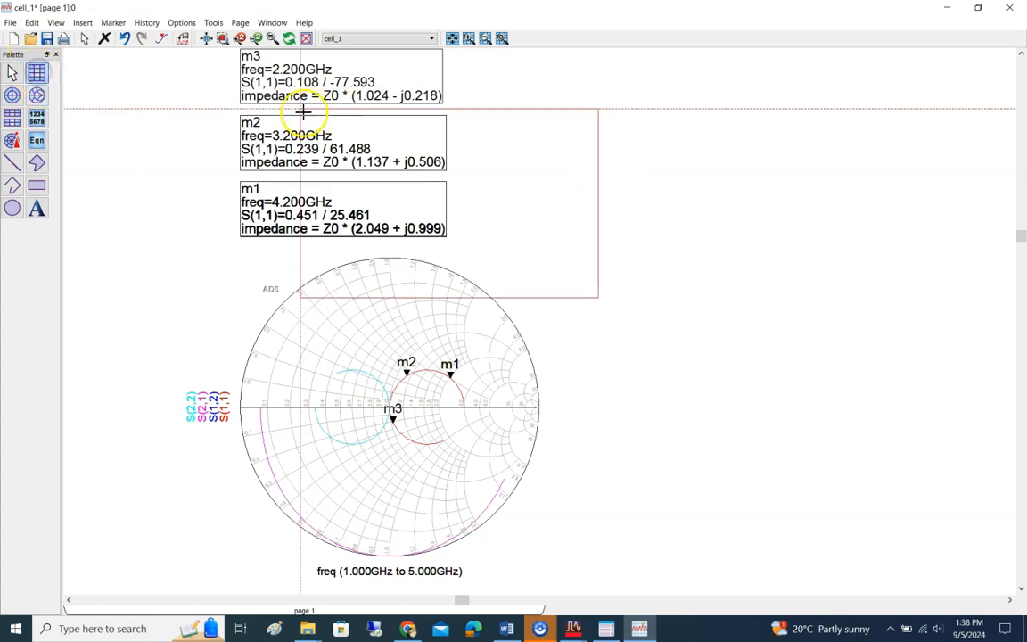
{"action": "left_click", "coordinate": [562, 108]}
{"action": "left_click", "coordinate": [547, 297]}
{"action": "left_click", "coordinate": [667, 239]}
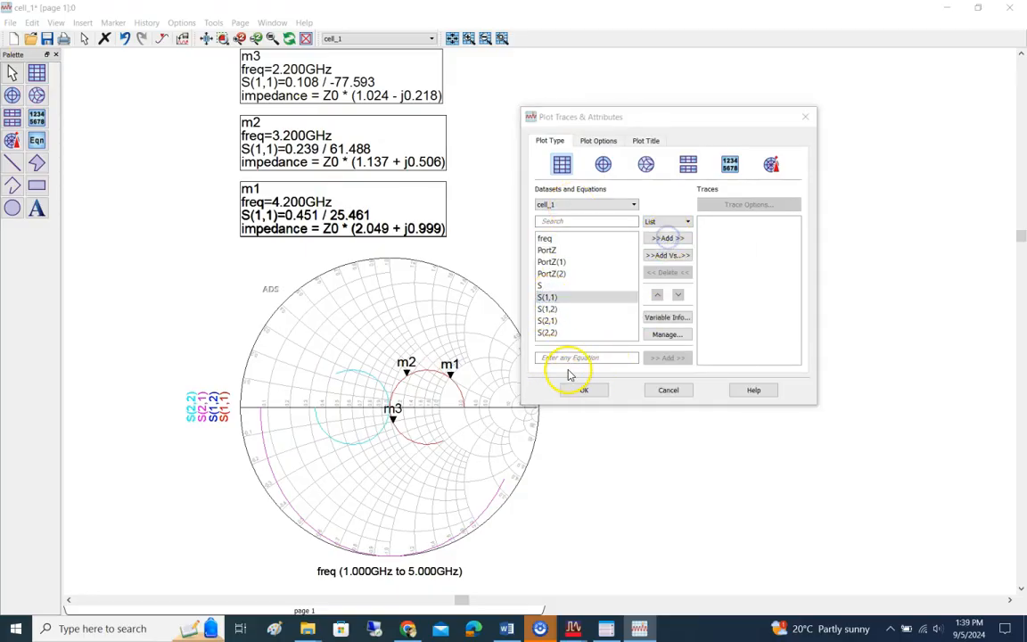
{"action": "left_click", "coordinate": [646, 354]}
{"action": "left_click", "coordinate": [606, 389]}
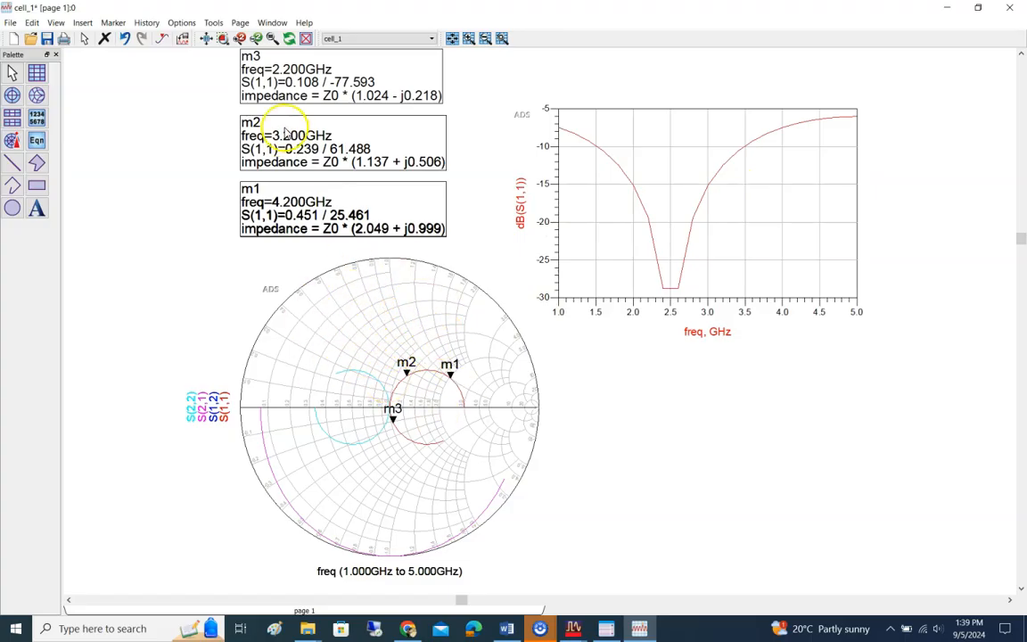
Step: Switch to the Word lab document and read steps 26–27 on saving the results and changing the line and load impedances
{"action": "left_click", "coordinate": [539, 627]}
{"action": "left_click", "coordinate": [540, 624]}
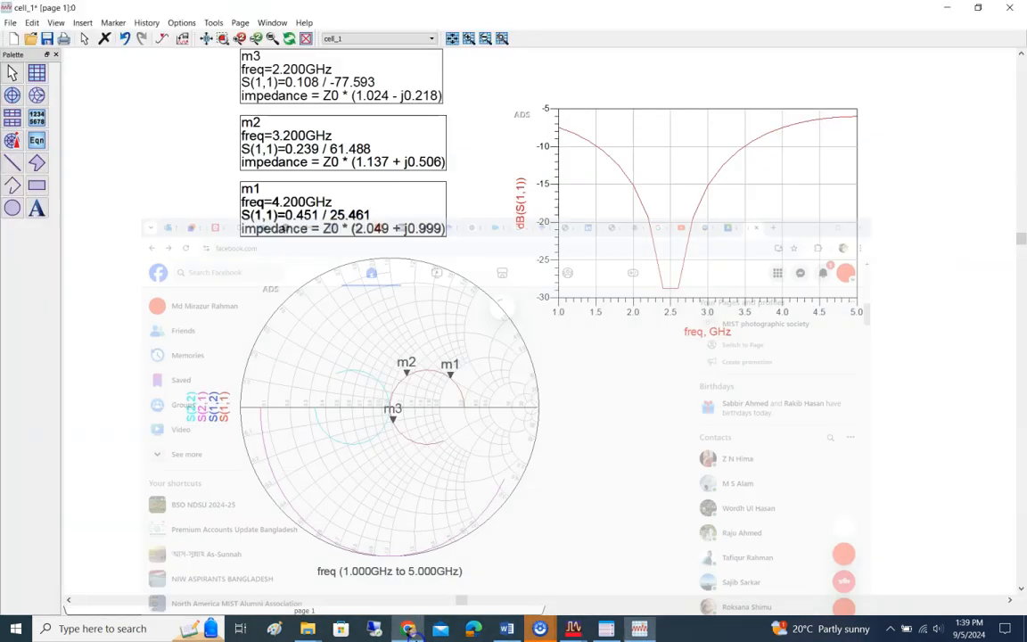
{"action": "left_click", "coordinate": [510, 629]}
{"action": "scroll", "coordinate": [488, 365], "scroll_direction": "down", "scroll_amount": 3}
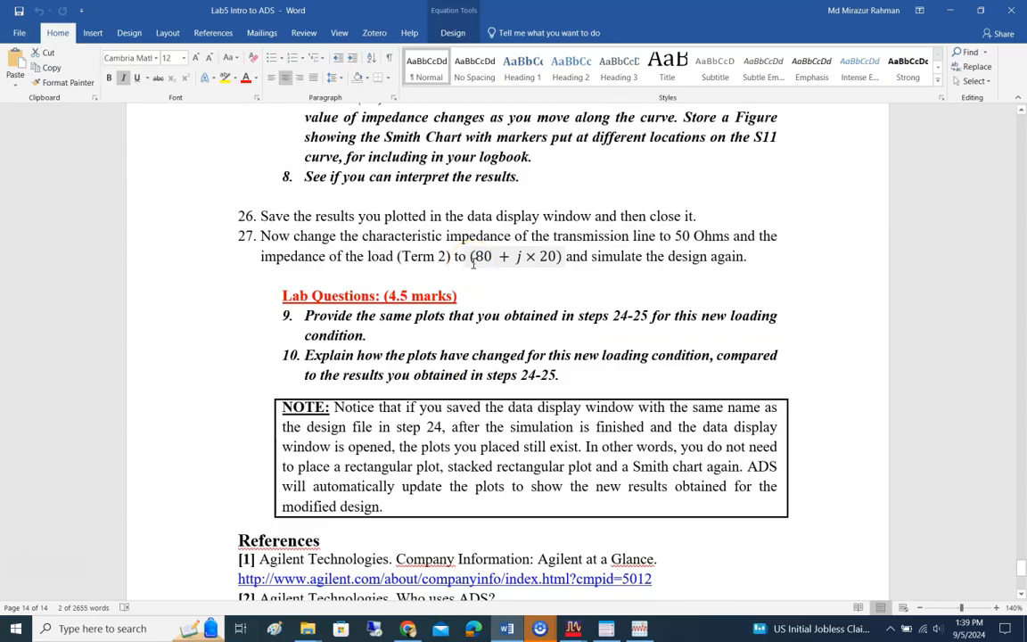
{"action": "scroll", "coordinate": [472, 263], "scroll_direction": "down", "scroll_amount": 4}
{"action": "scroll", "coordinate": [455, 264], "scroll_direction": "up", "scroll_amount": 4}
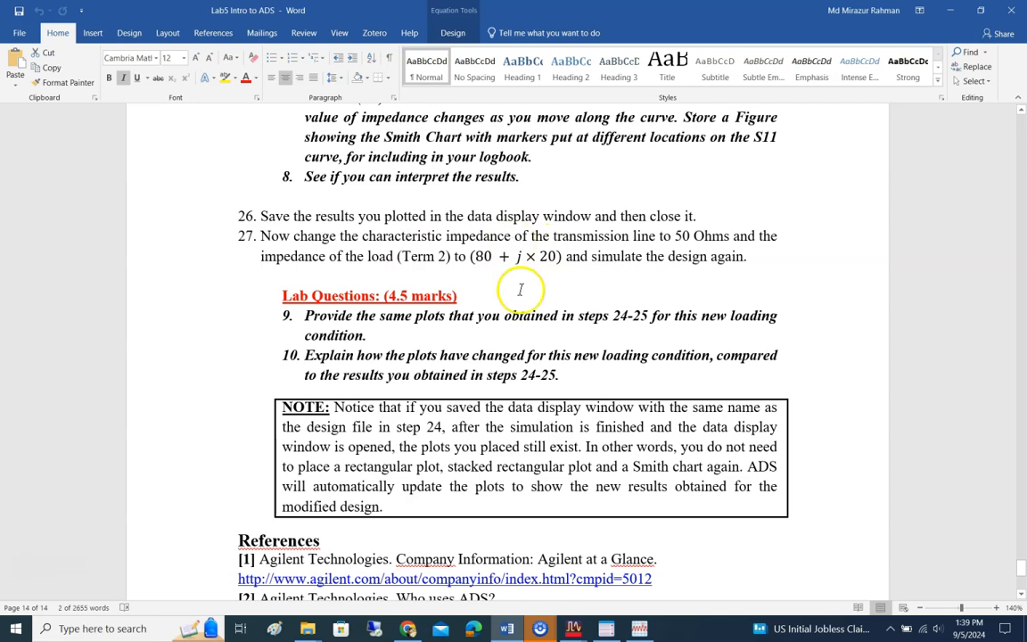
Step: Switch to the cell_1 schematic in ADS and set the Term2 load impedance to 80+j*20 Ohm, checking the value against the lab document
{"action": "left_click", "coordinate": [575, 630]}
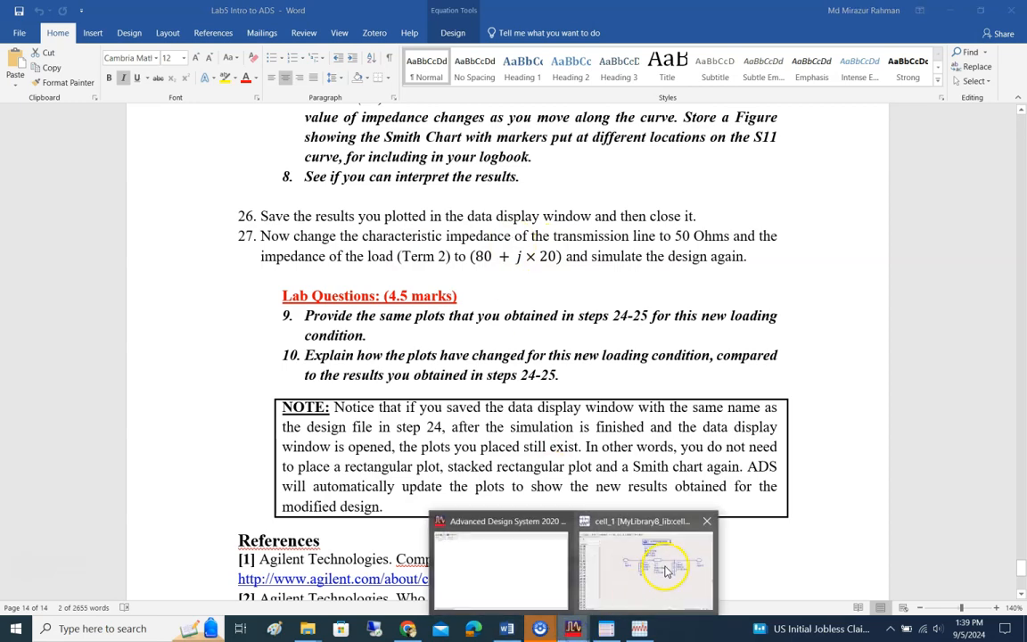
{"action": "left_click", "coordinate": [661, 562]}
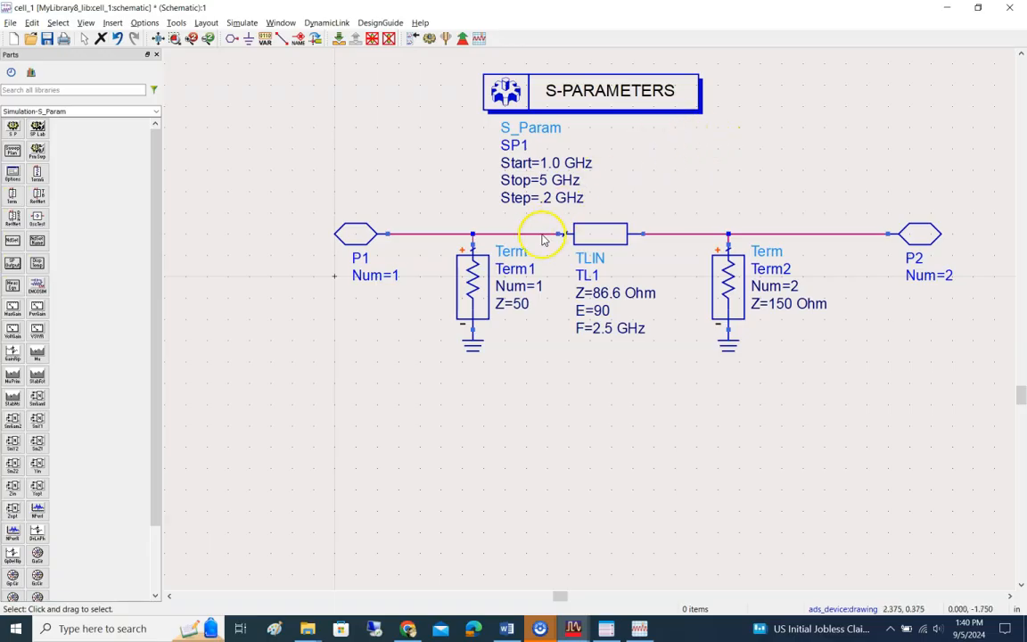
{"action": "double_click", "coordinate": [783, 305]}
{"action": "key", "text": "alt+Tab"}
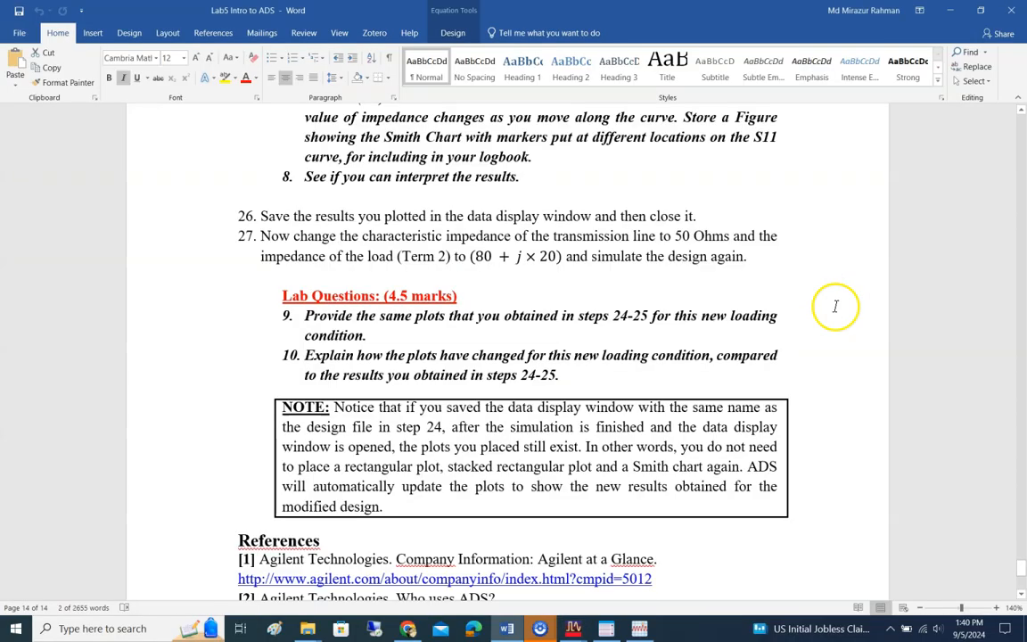
{"action": "key", "text": "alt+Tab"}
{"action": "type", "text": "80"}
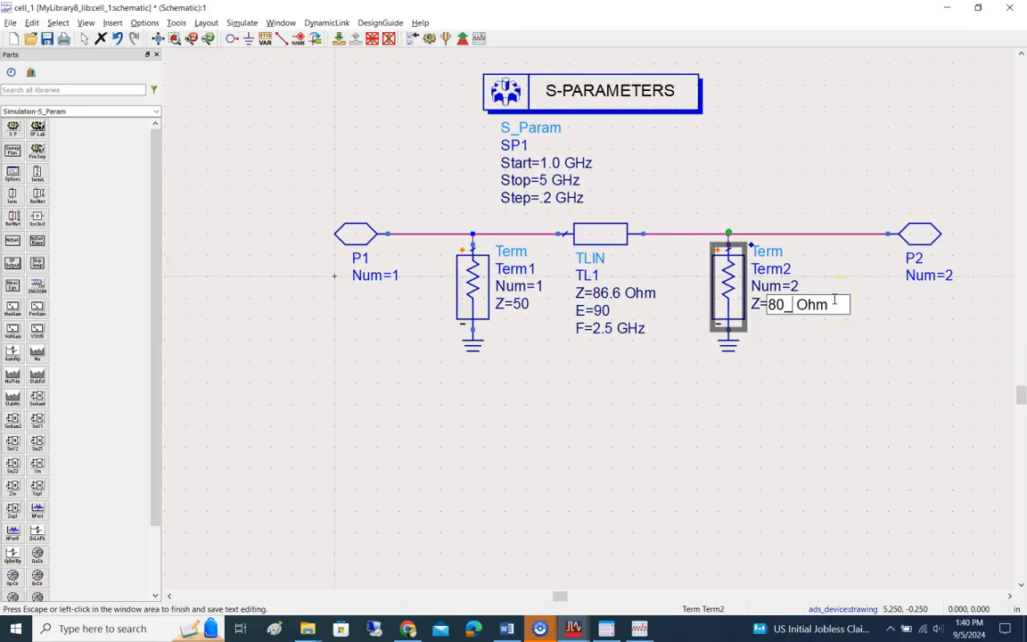
{"action": "type", "text": "+j*"}
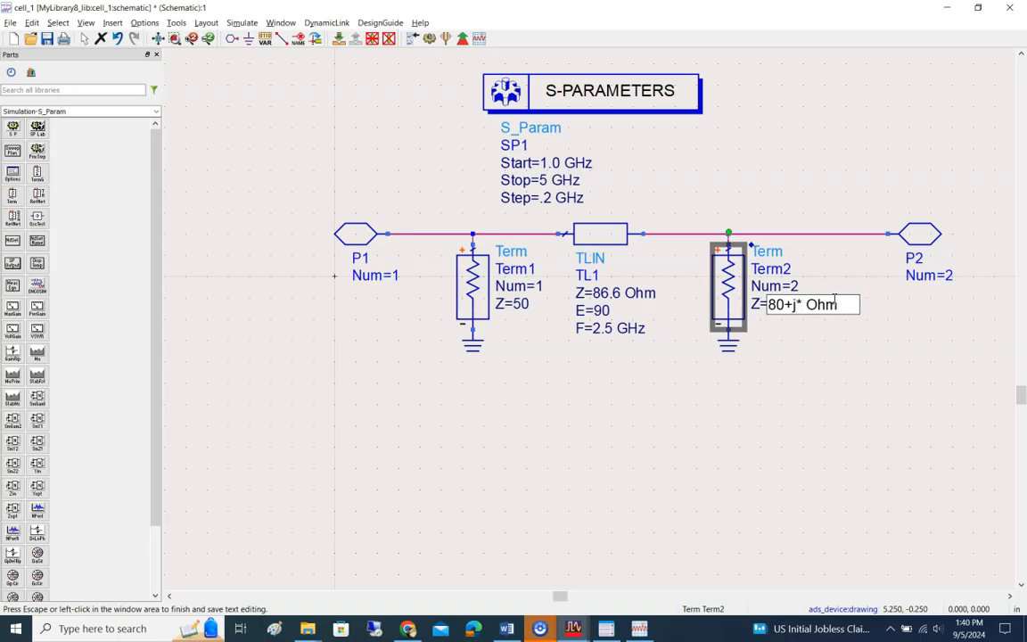
{"action": "key", "text": "alt+Tab"}
{"action": "key", "text": "alt+Tab"}
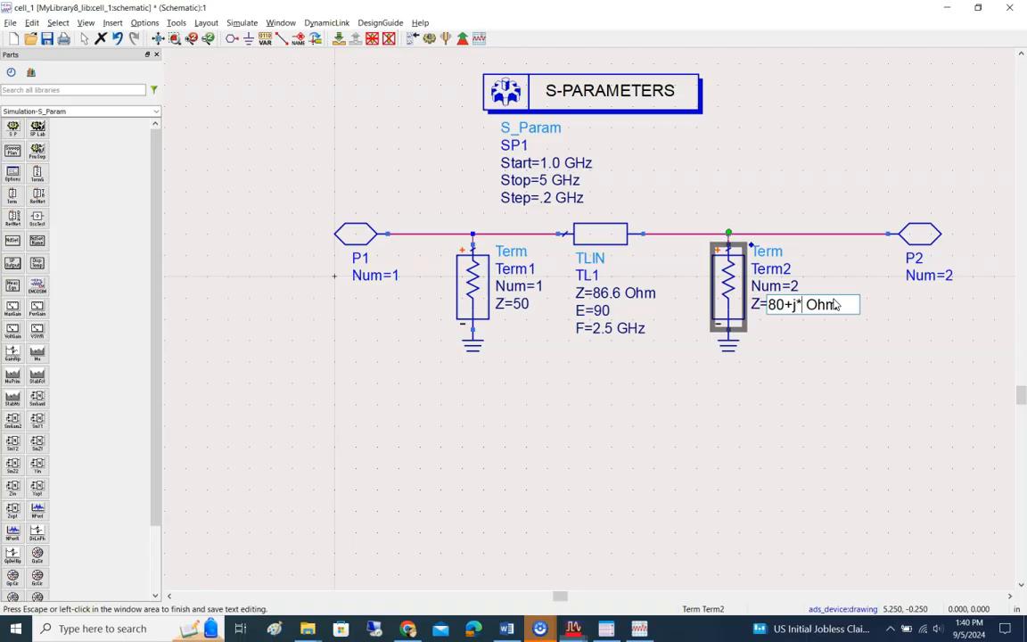
{"action": "type", "text": "20"}
{"action": "left_click", "coordinate": [804, 417]}
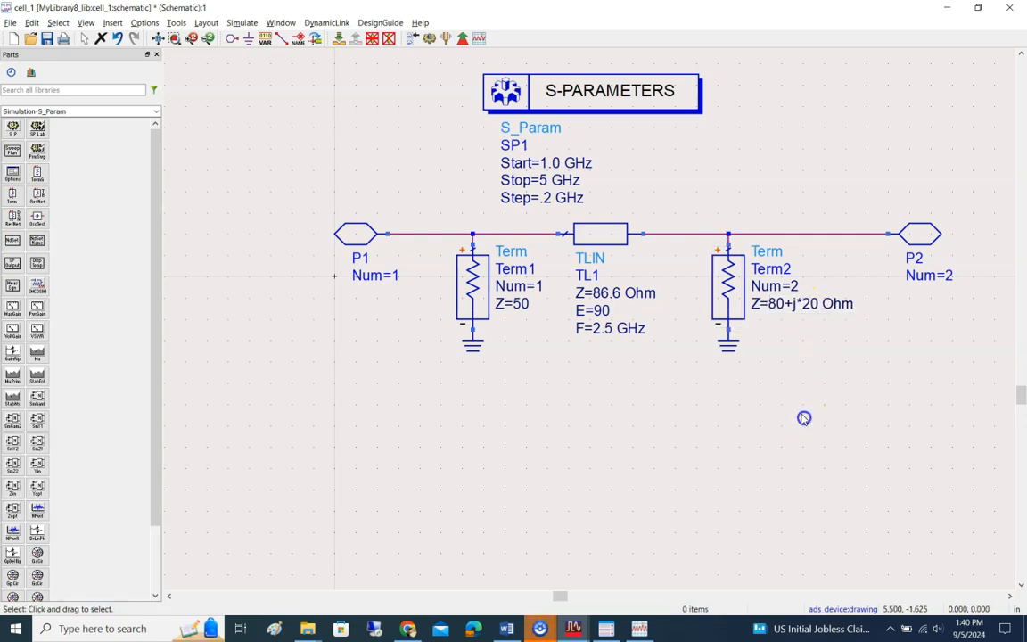
Step: Return to the Word lab document and read questions 9 and 10 and the note on automatically updated plots
{"action": "key", "text": "alt+Tab"}
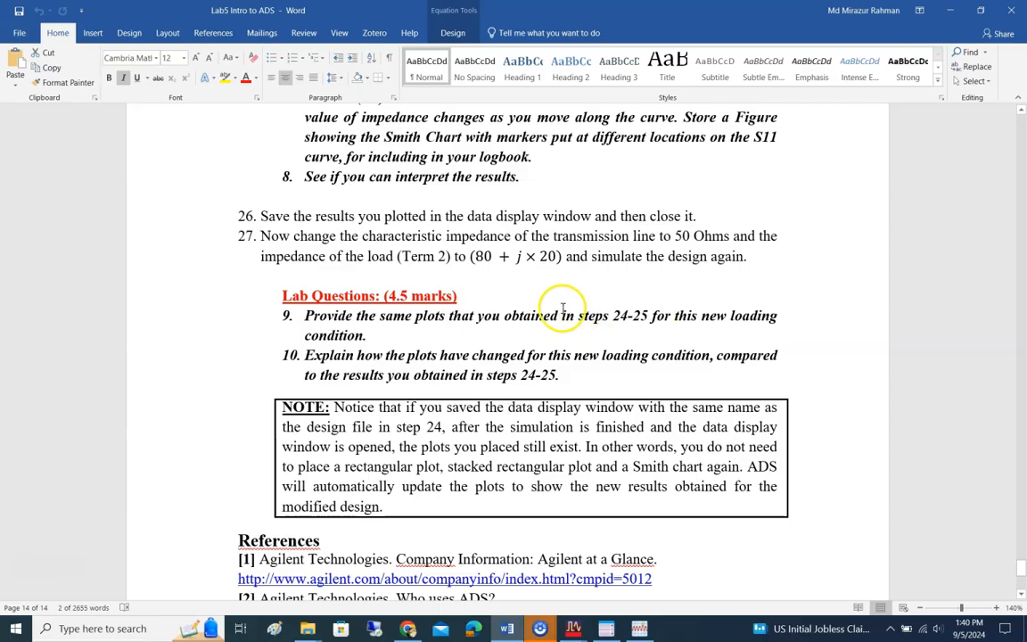
{"action": "scroll", "coordinate": [474, 248], "scroll_direction": "up", "scroll_amount": 3}
{"action": "scroll", "coordinate": [522, 321], "scroll_direction": "down", "scroll_amount": 2}
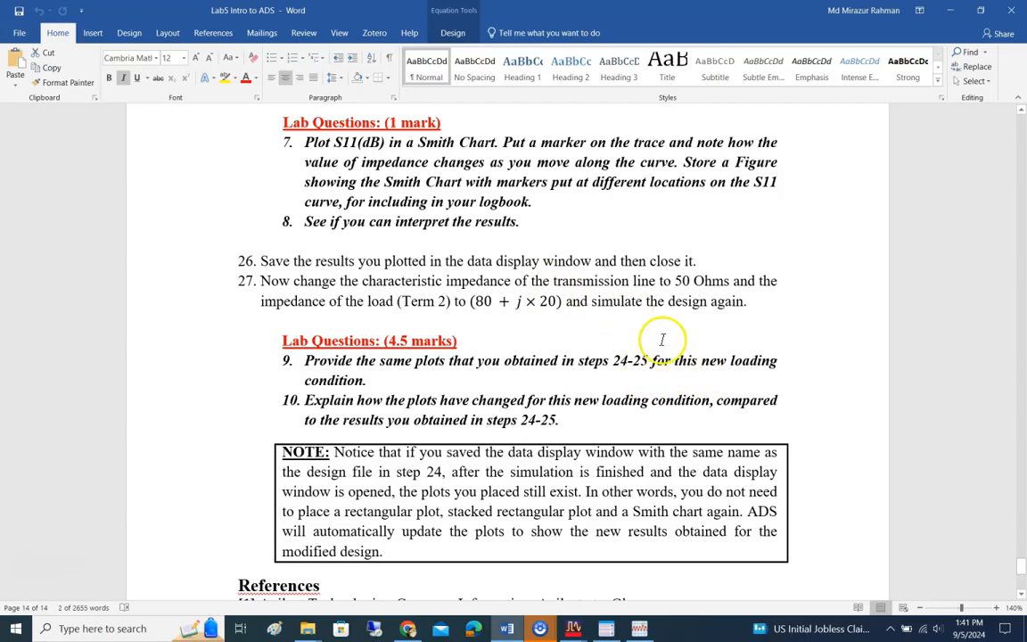
{"action": "scroll", "coordinate": [662, 337], "scroll_direction": "down", "scroll_amount": 3}
{"action": "scroll", "coordinate": [662, 337], "scroll_direction": "up", "scroll_amount": 3}
{"action": "scroll", "coordinate": [660, 338], "scroll_direction": "down", "scroll_amount": 1}
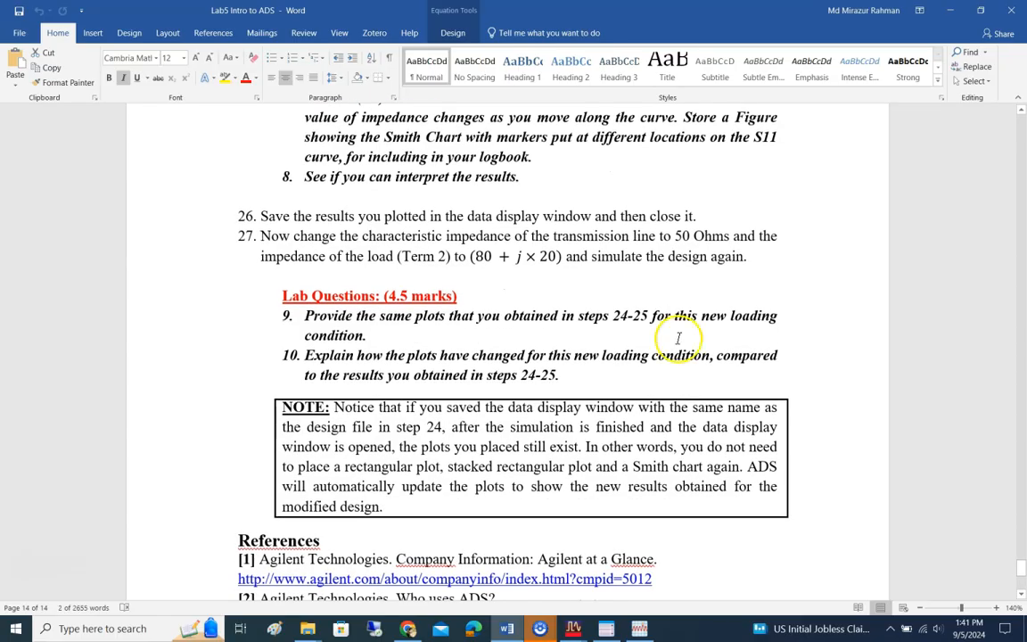